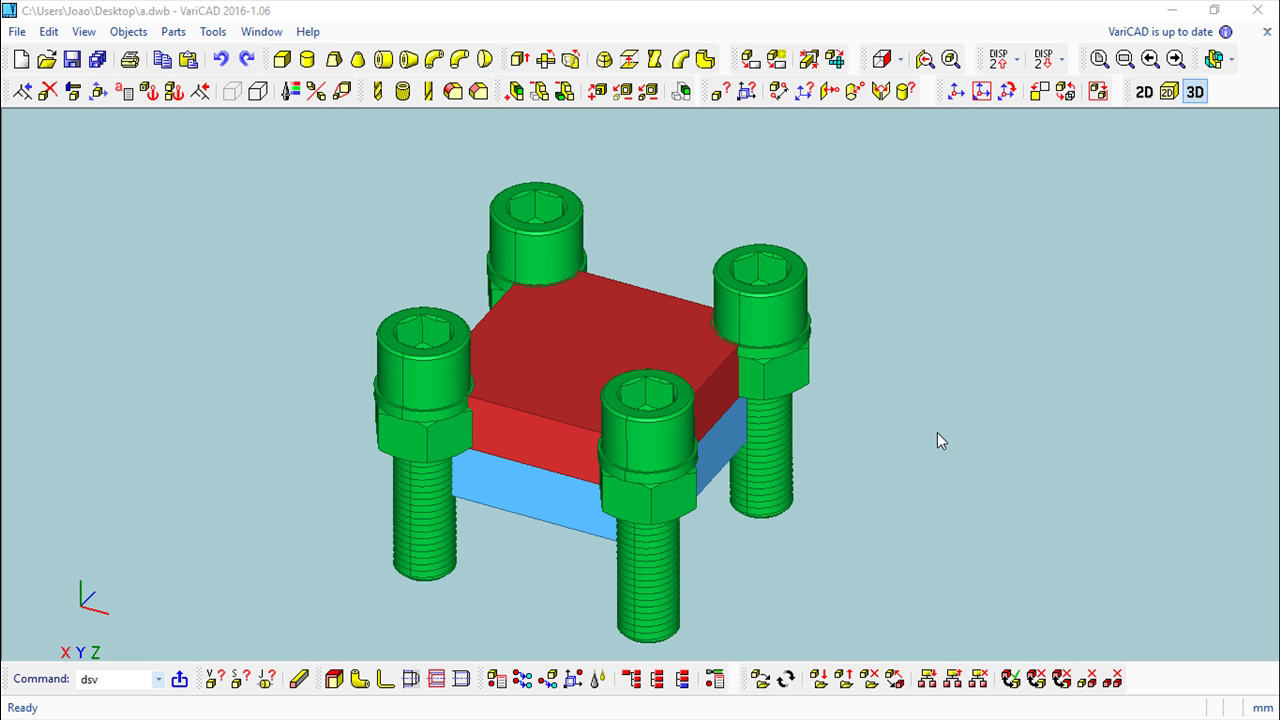
middle_drag(866, 546, 943, 531)
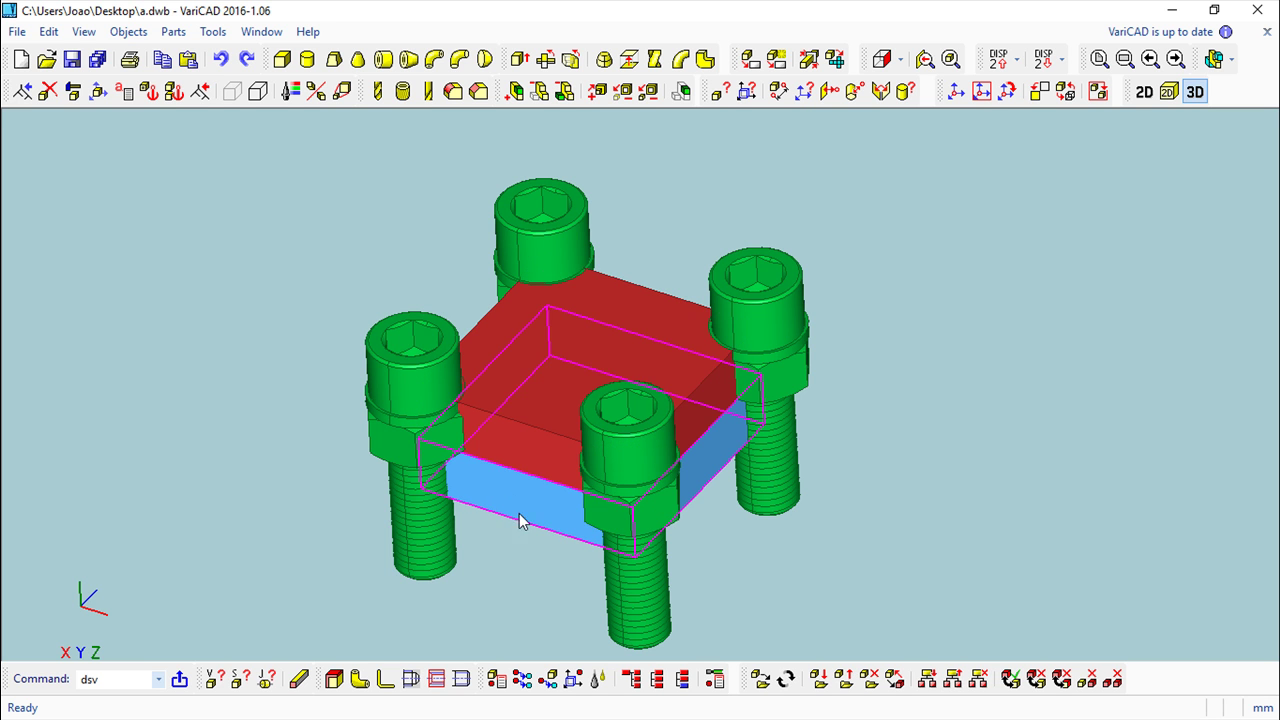
middle_drag(499, 563, 519, 558)
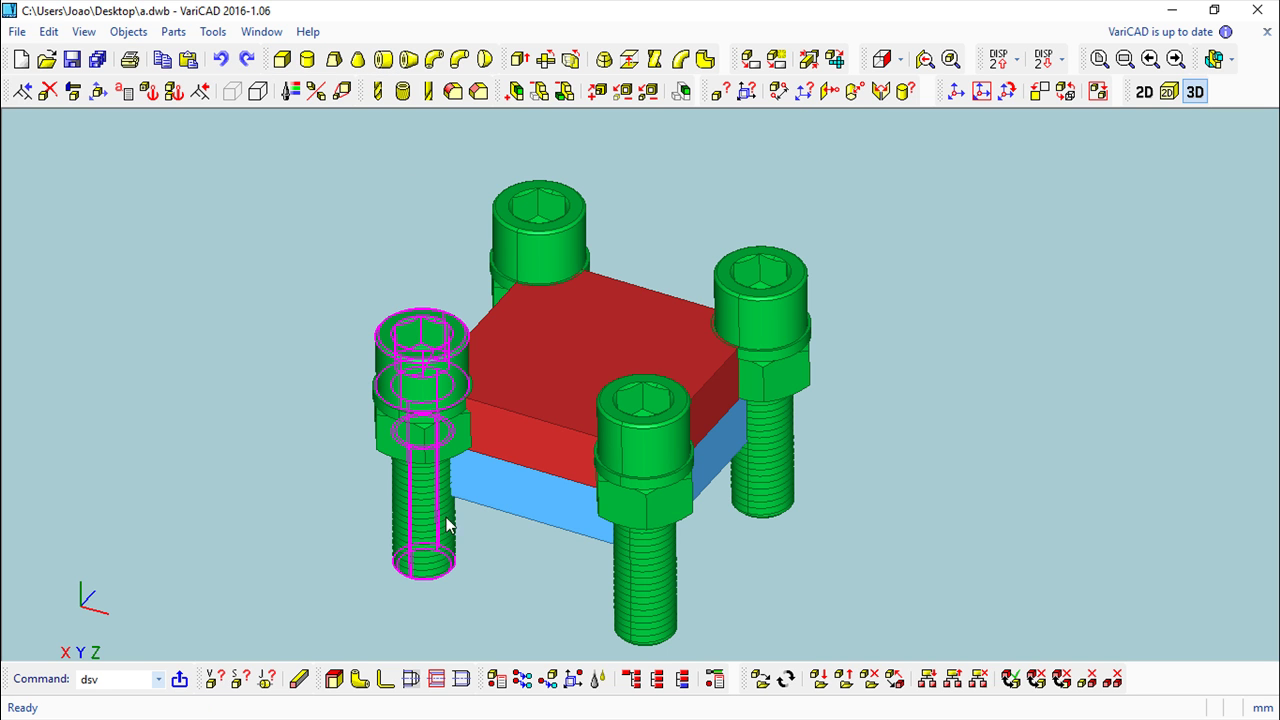
mouse_move(863, 388)
middle_down()
mouse_move(905, 380)
mouse_move(908, 409)
mouse_move(884, 381)
middle_up()
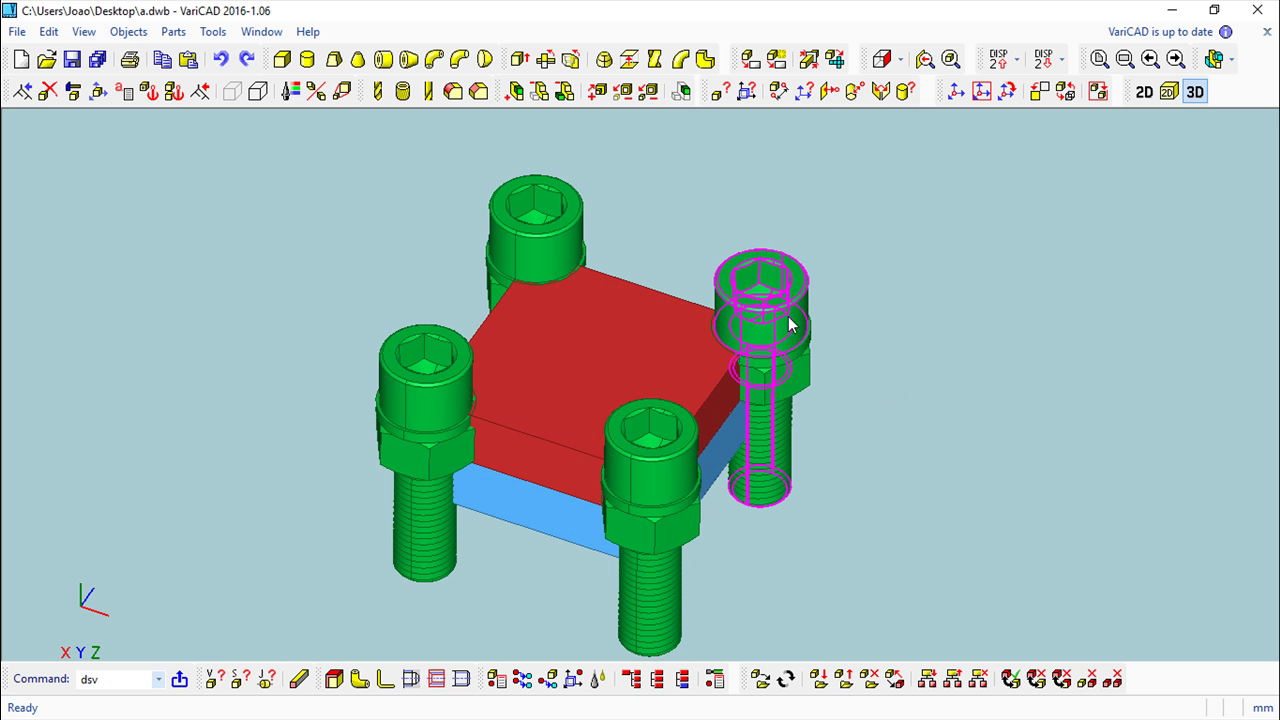
middle_drag(794, 396, 880, 317)
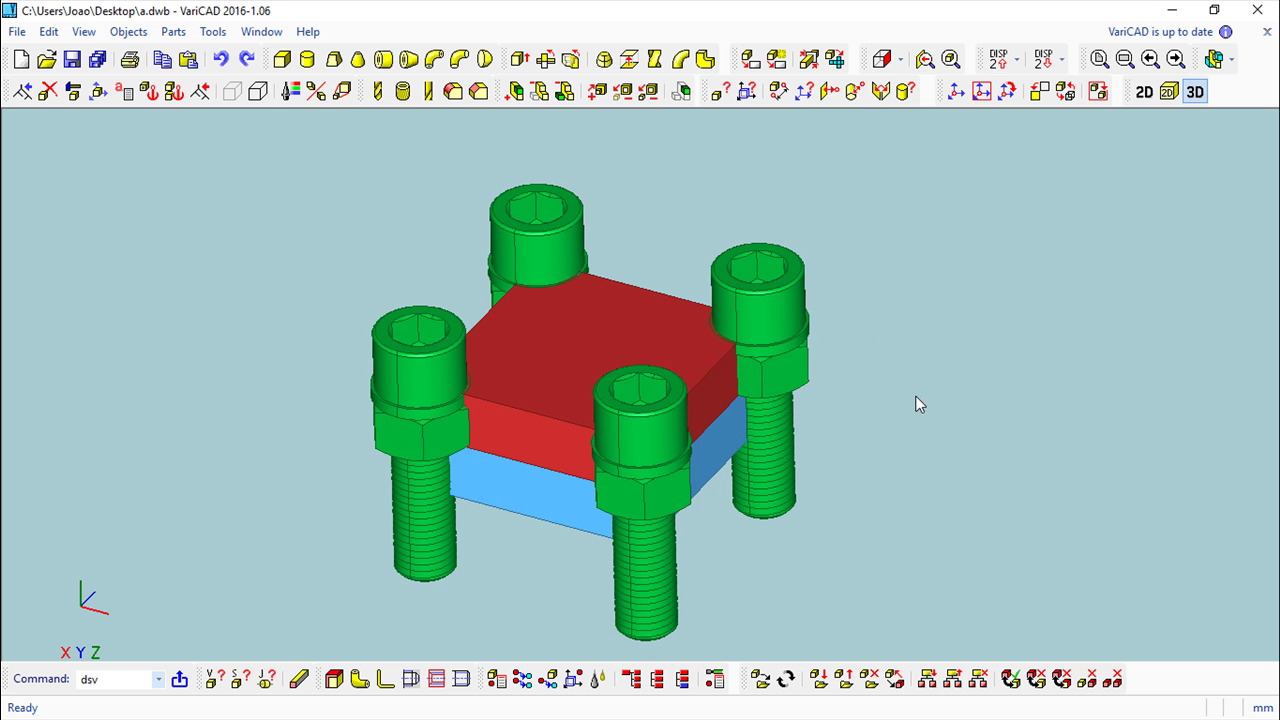
shift+middle_drag(921, 402, 906, 375)
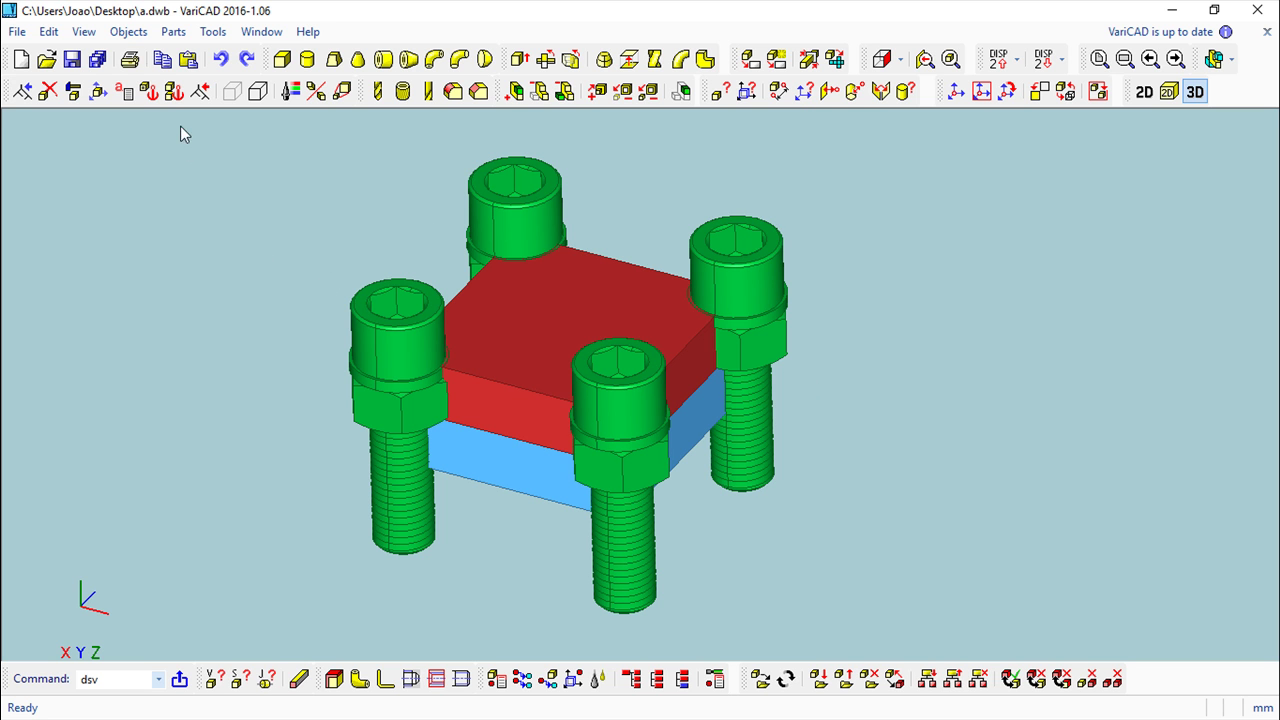
Open the BOM, attributes and title blocks settings and bring the complete attribute list into view.
click(129, 33)
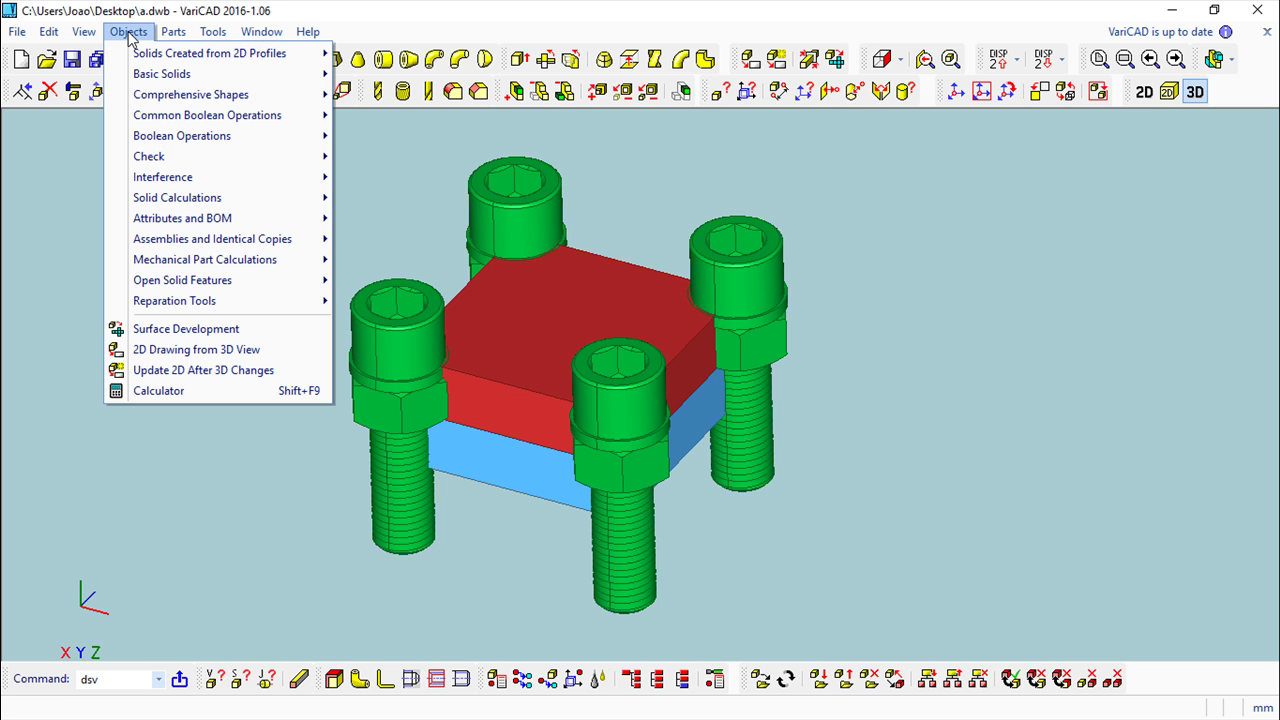
mouse_move(209, 218)
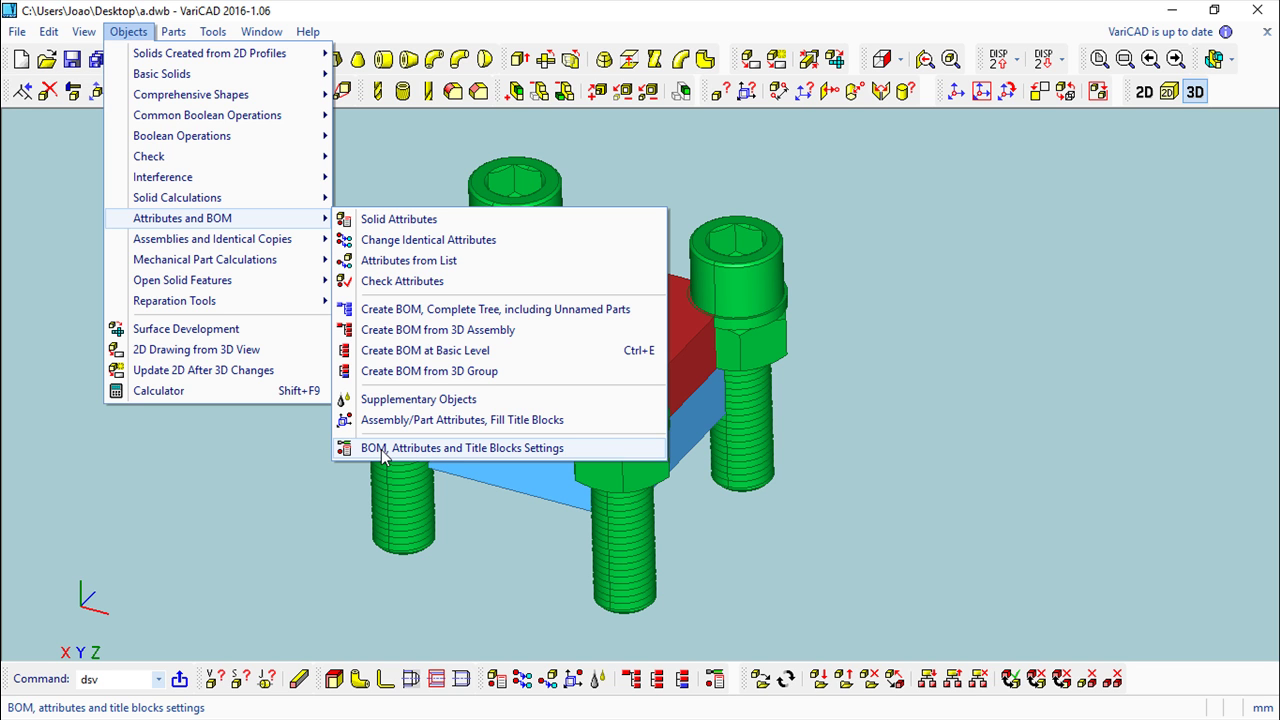
click(427, 450)
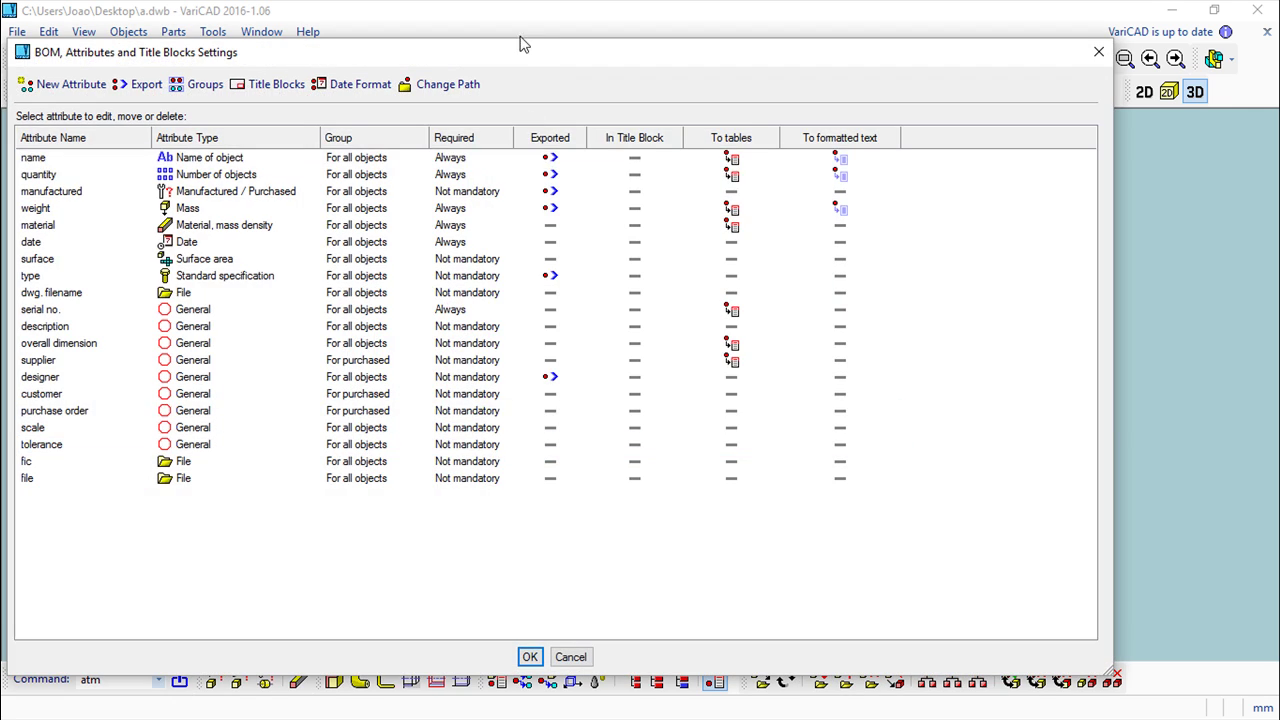
drag(554, 54, 638, 36)
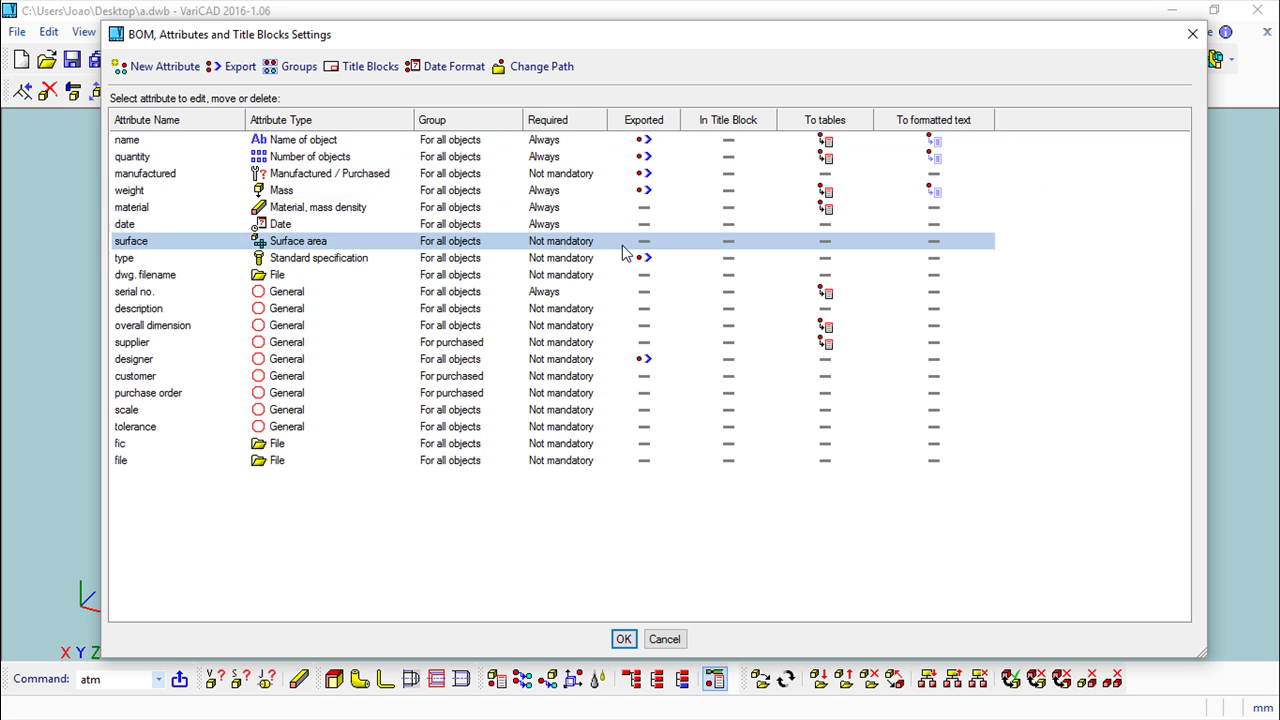
Examine the name attribute's title block, plain text file and list-of-parts output settings, then leave the settings without changes.
right_click(302, 144)
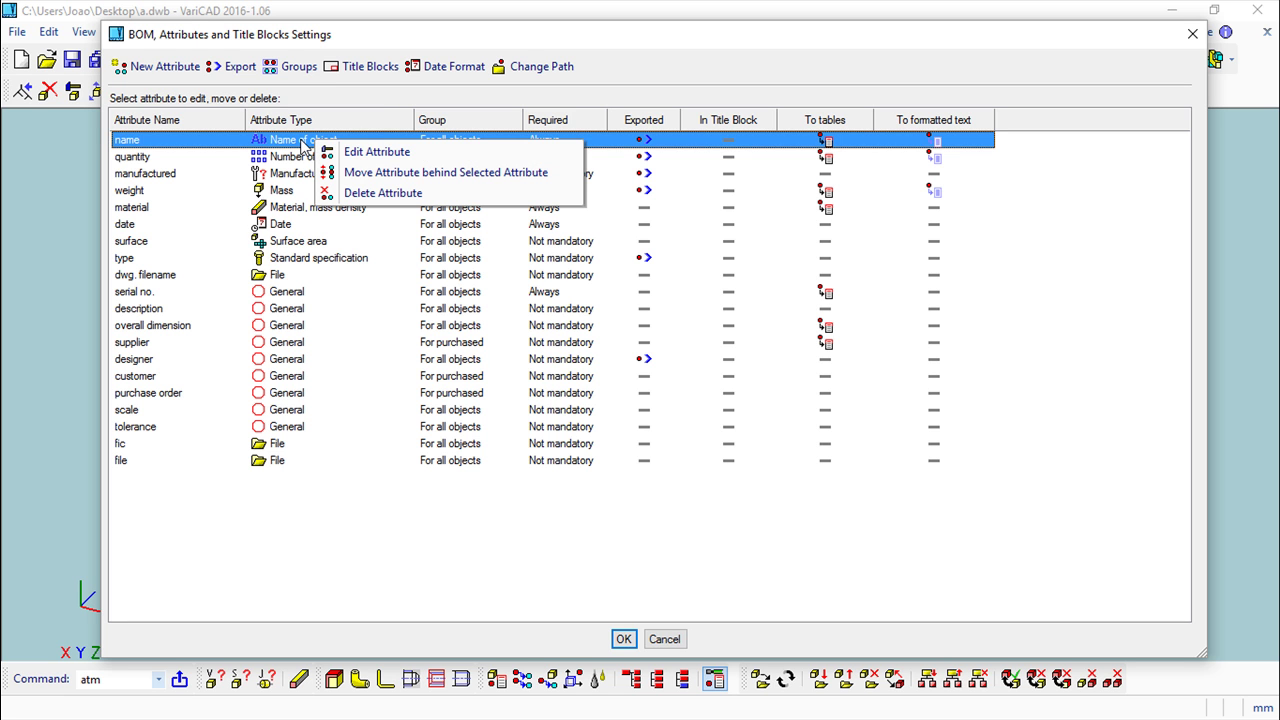
click(393, 155)
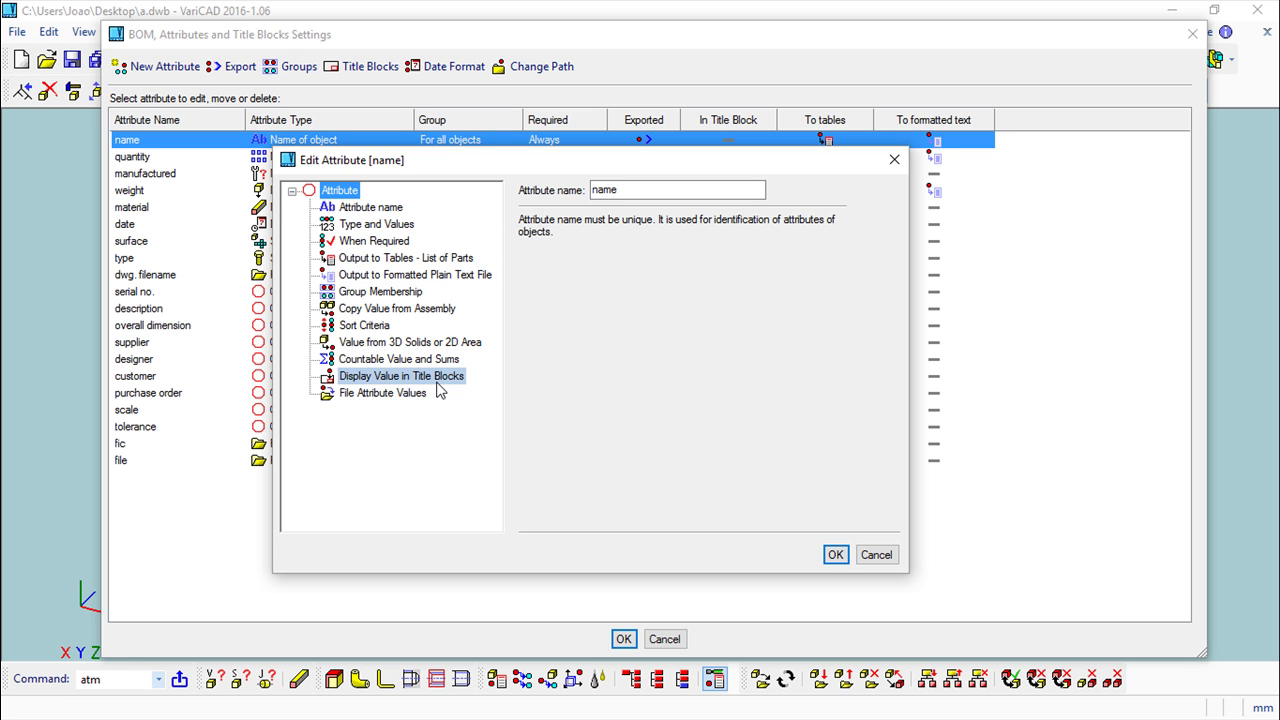
click(406, 379)
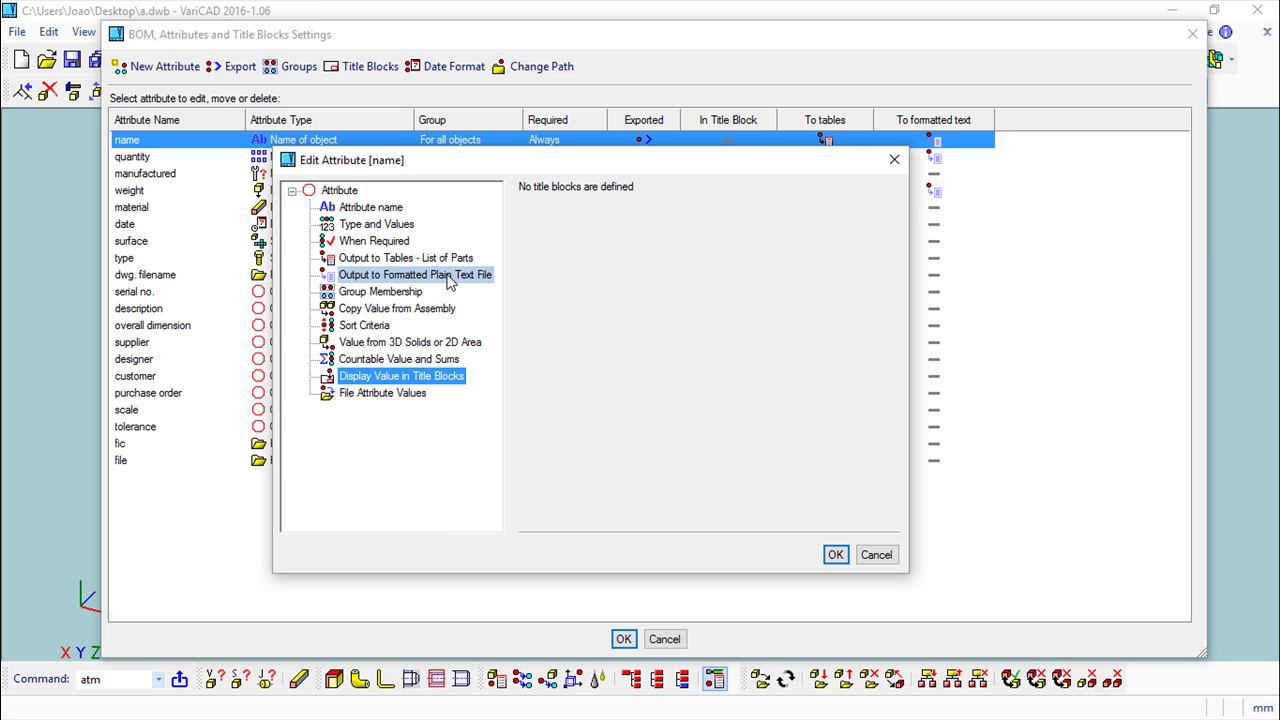
click(422, 280)
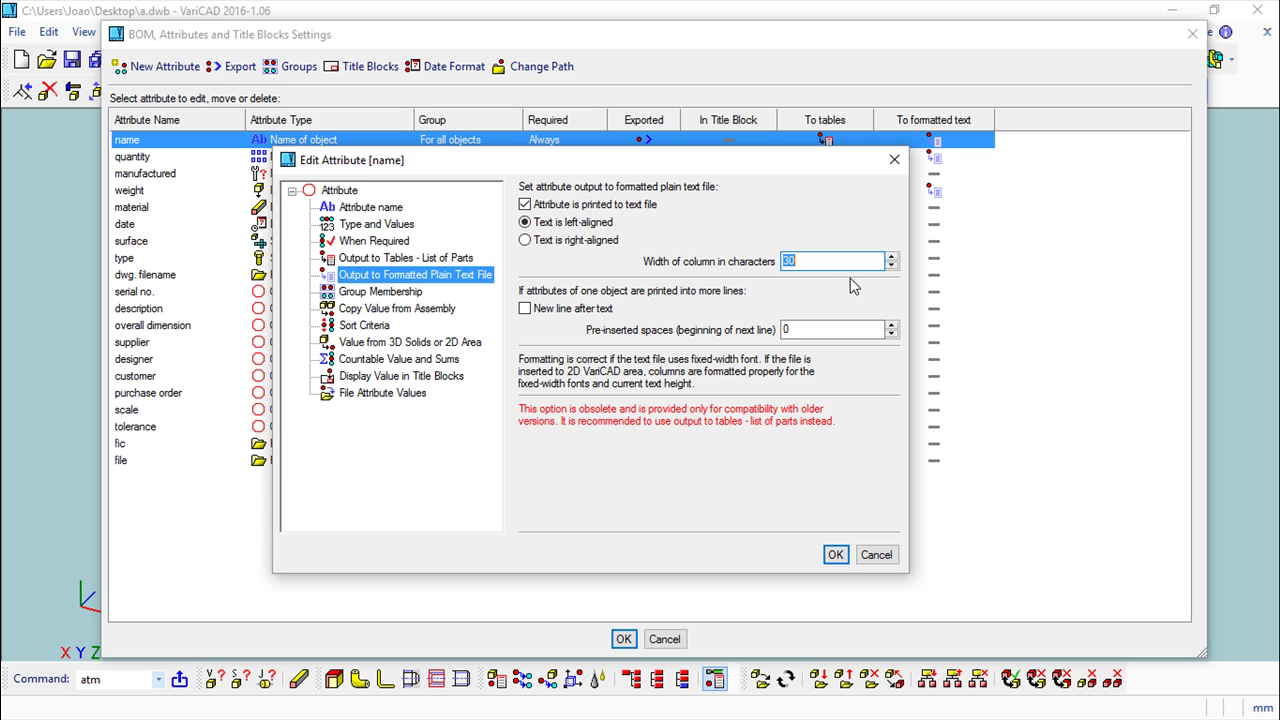
click(414, 262)
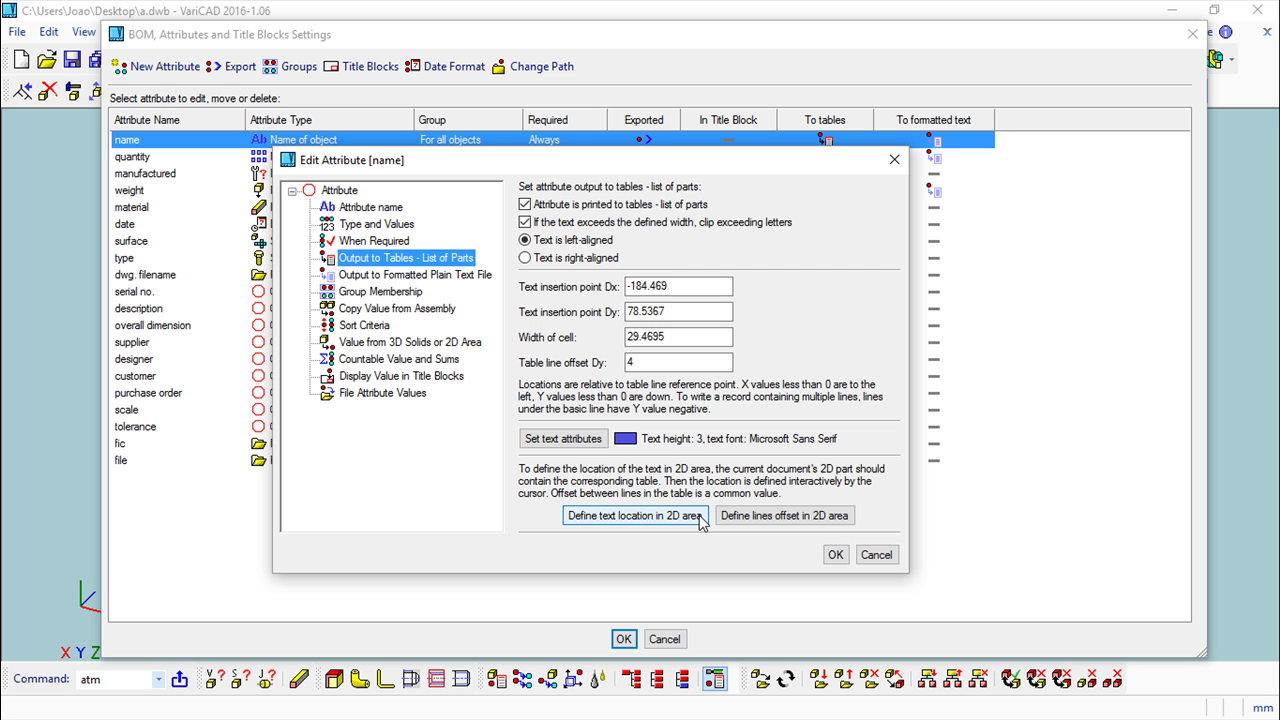
click(875, 554)
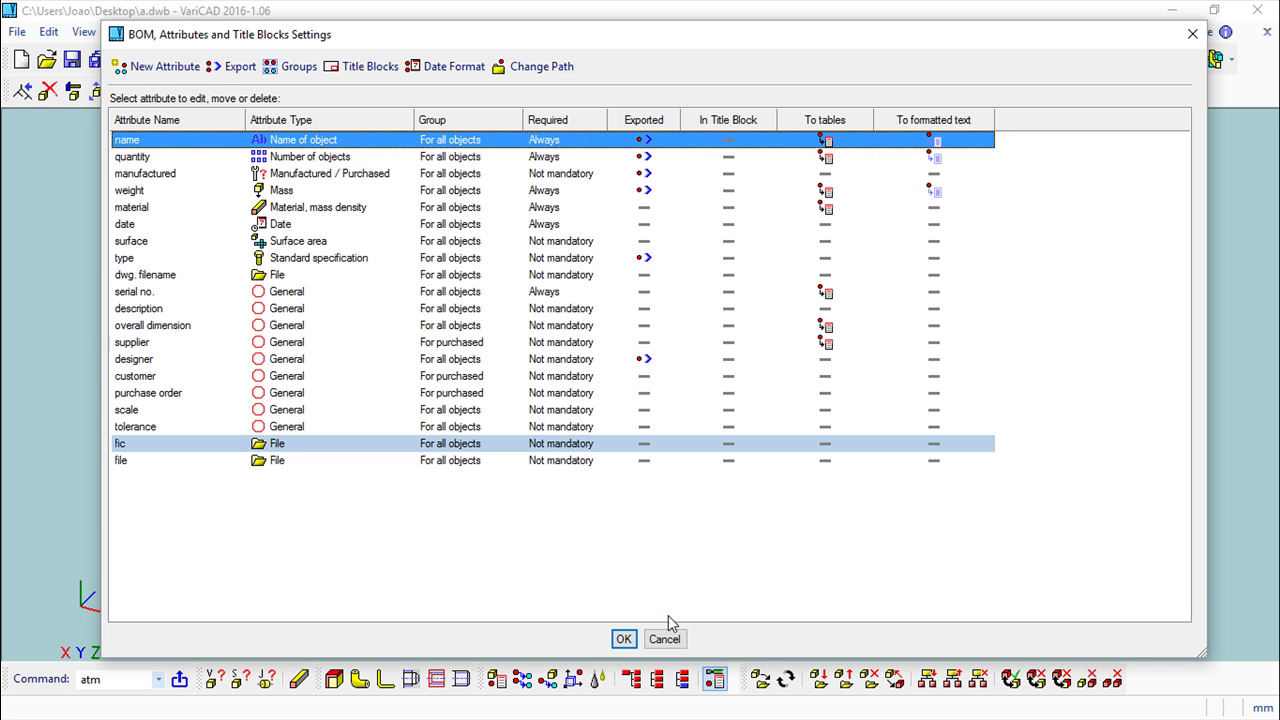
click(666, 639)
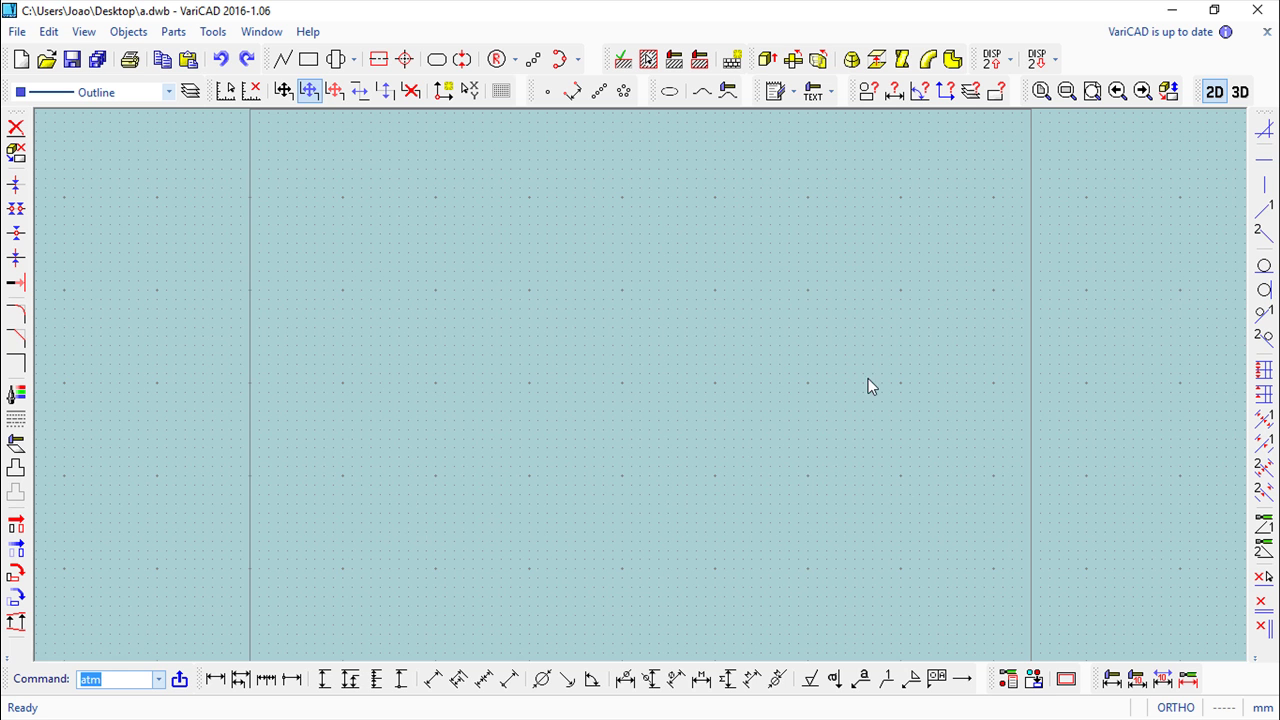
Draw a wide rectangle in the 2D area, just inside the lower-right corner of the drawing sheet.
click(309, 60)
click(738, 525)
click(995, 613)
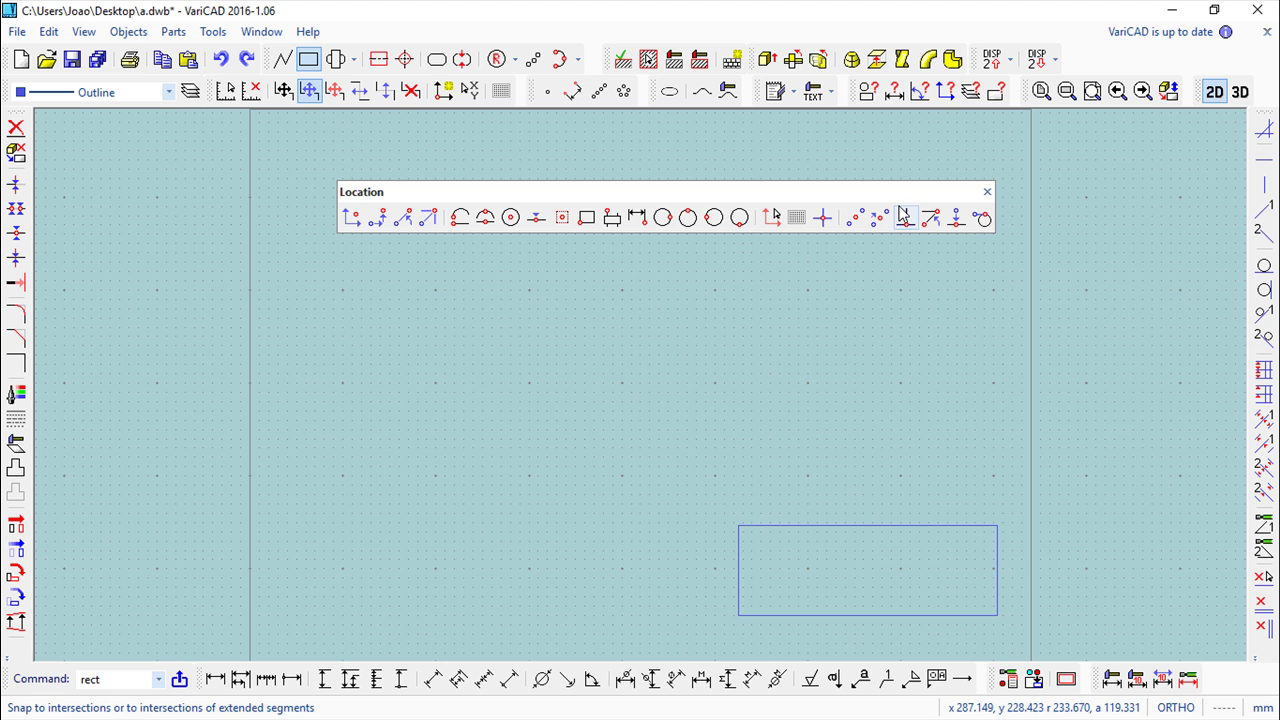
click(987, 191)
scroll(854, 483, up, 3)
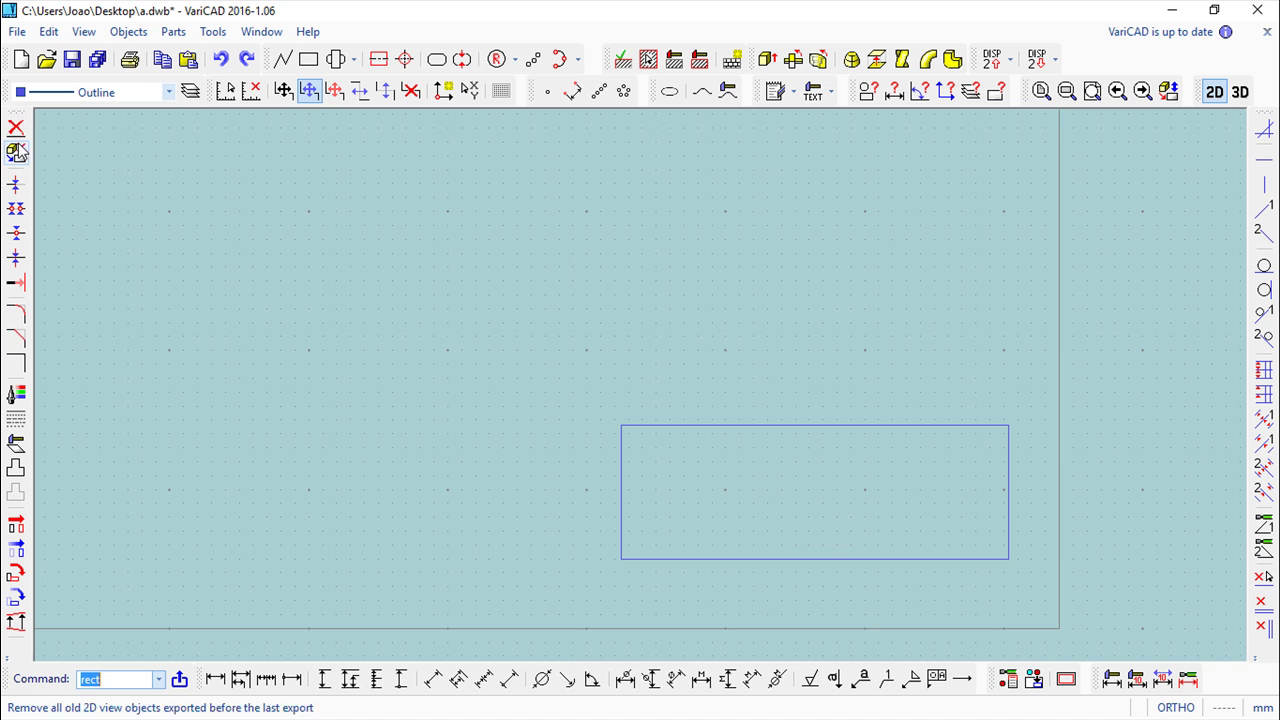
Explode the rectangle into separate lines.
click(84, 31)
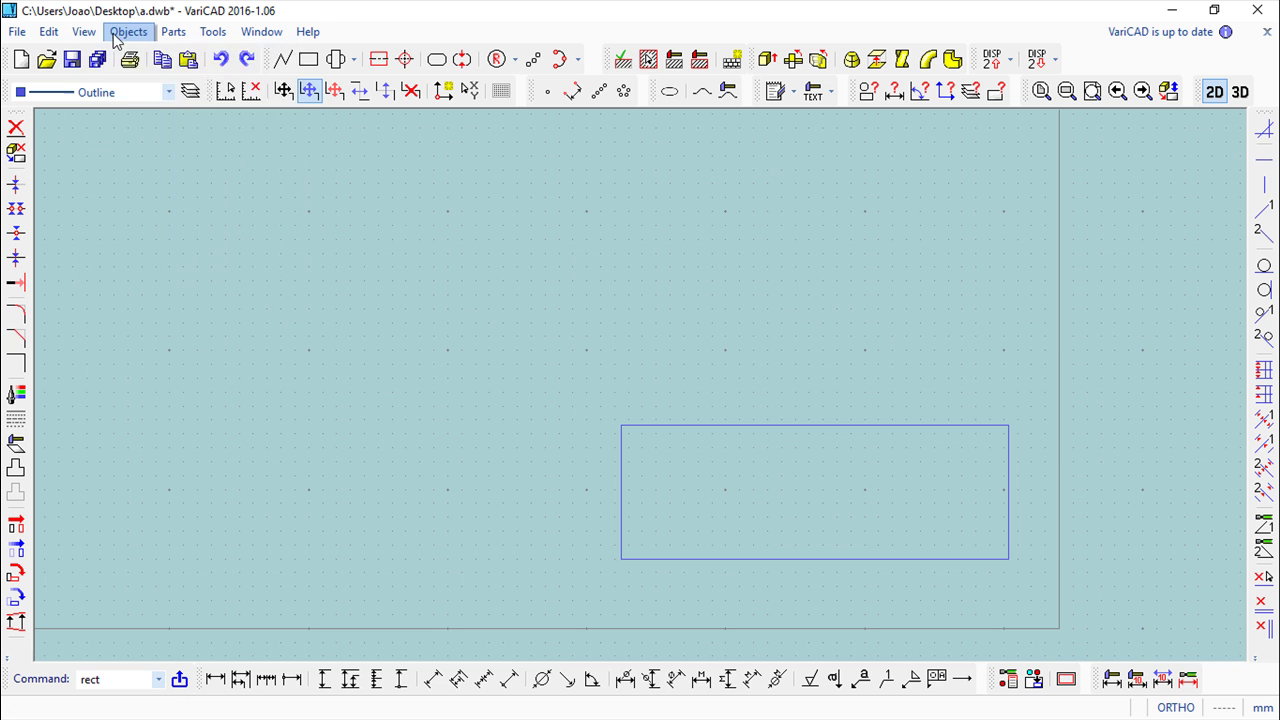
mouse_move(48, 31)
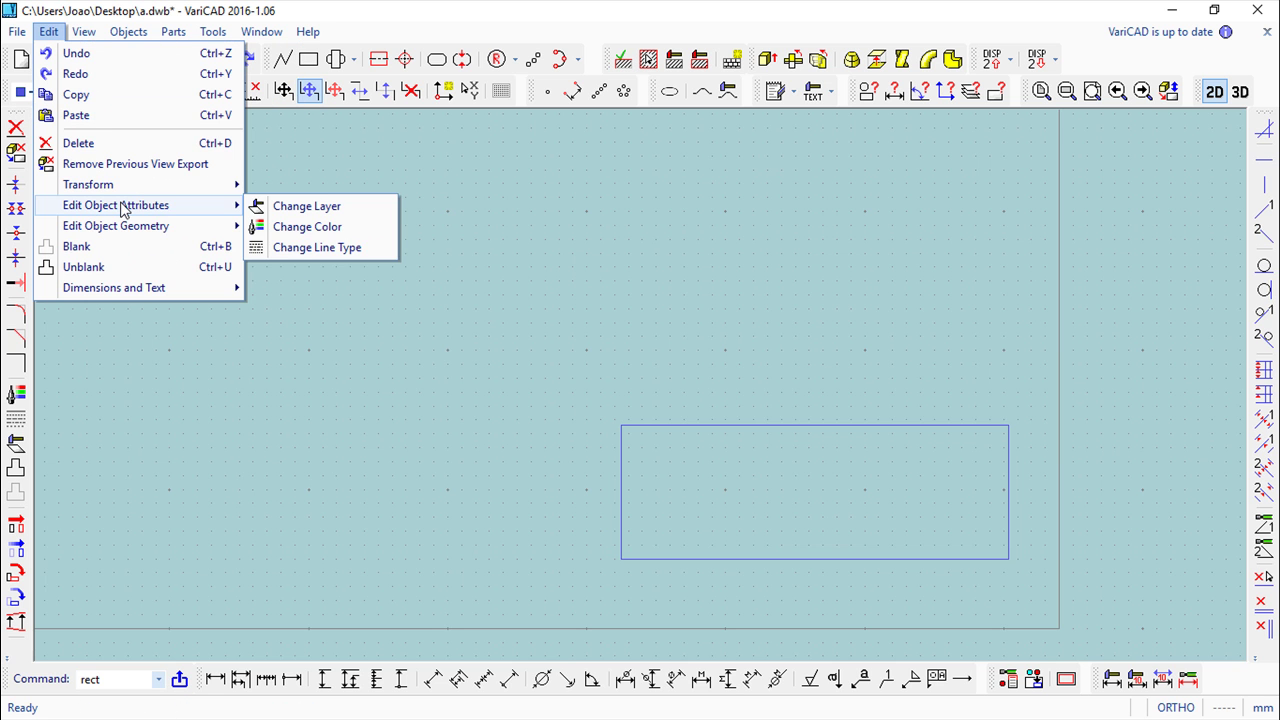
mouse_move(122, 240)
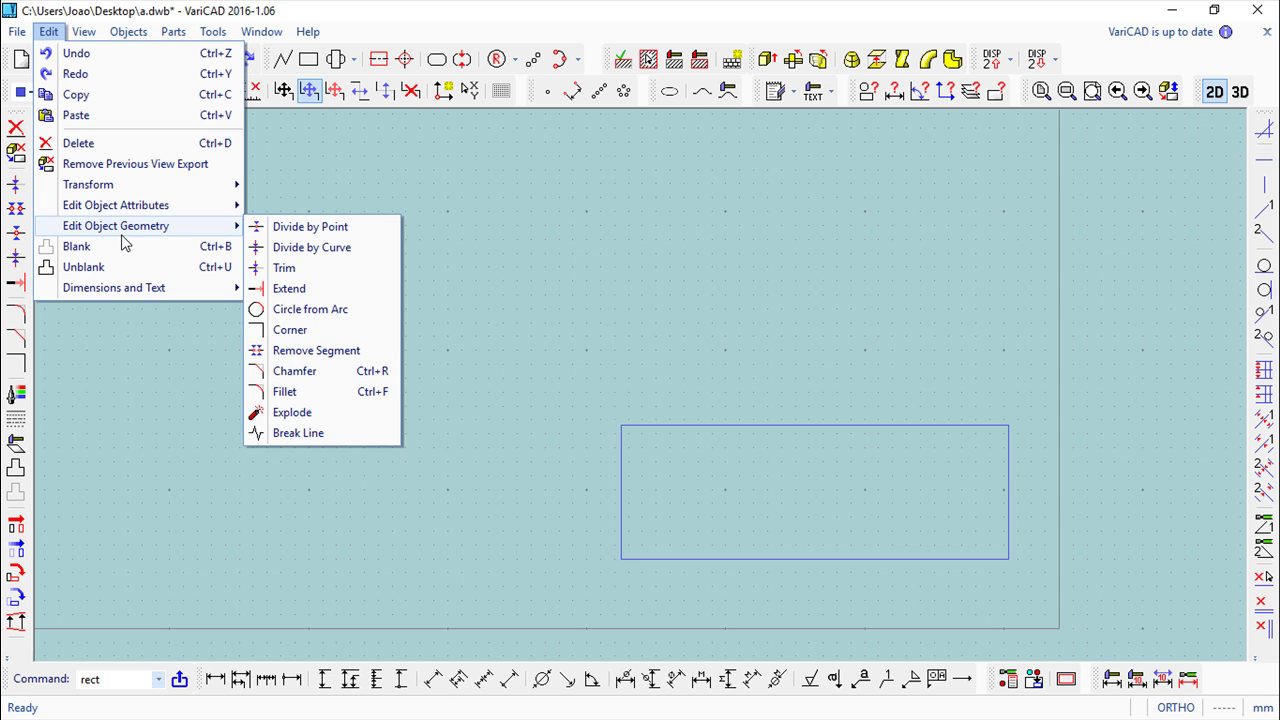
click(262, 412)
click(683, 426)
right_click(689, 329)
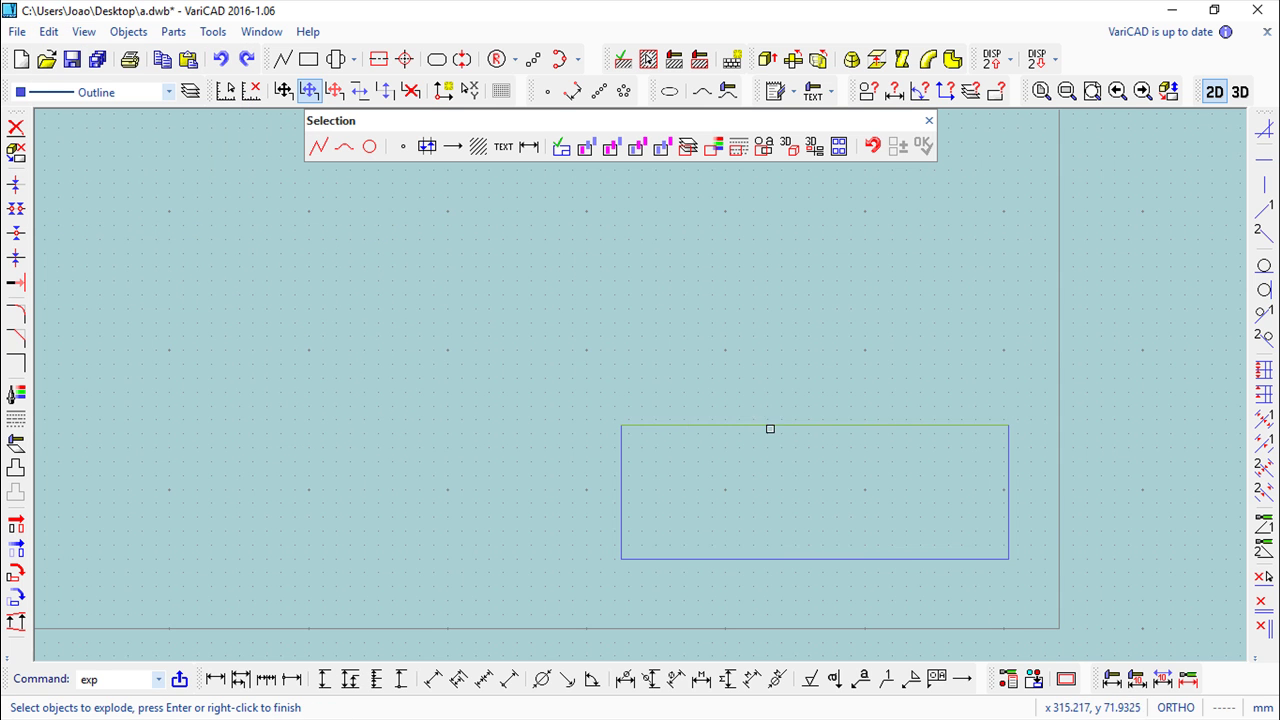
click(924, 143)
Define an array copy from the rectangle's upper-left corner with a row increment of Dy 4 and a freehand column direction.
click(48, 31)
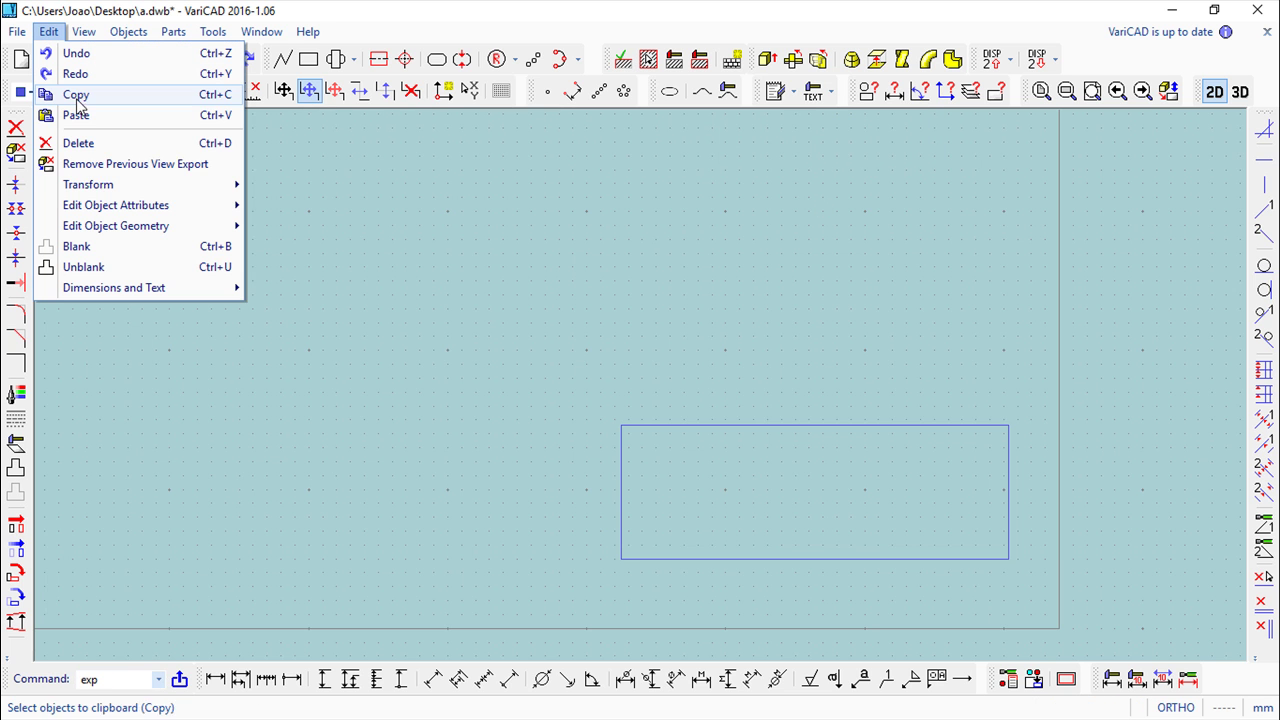
mouse_move(104, 186)
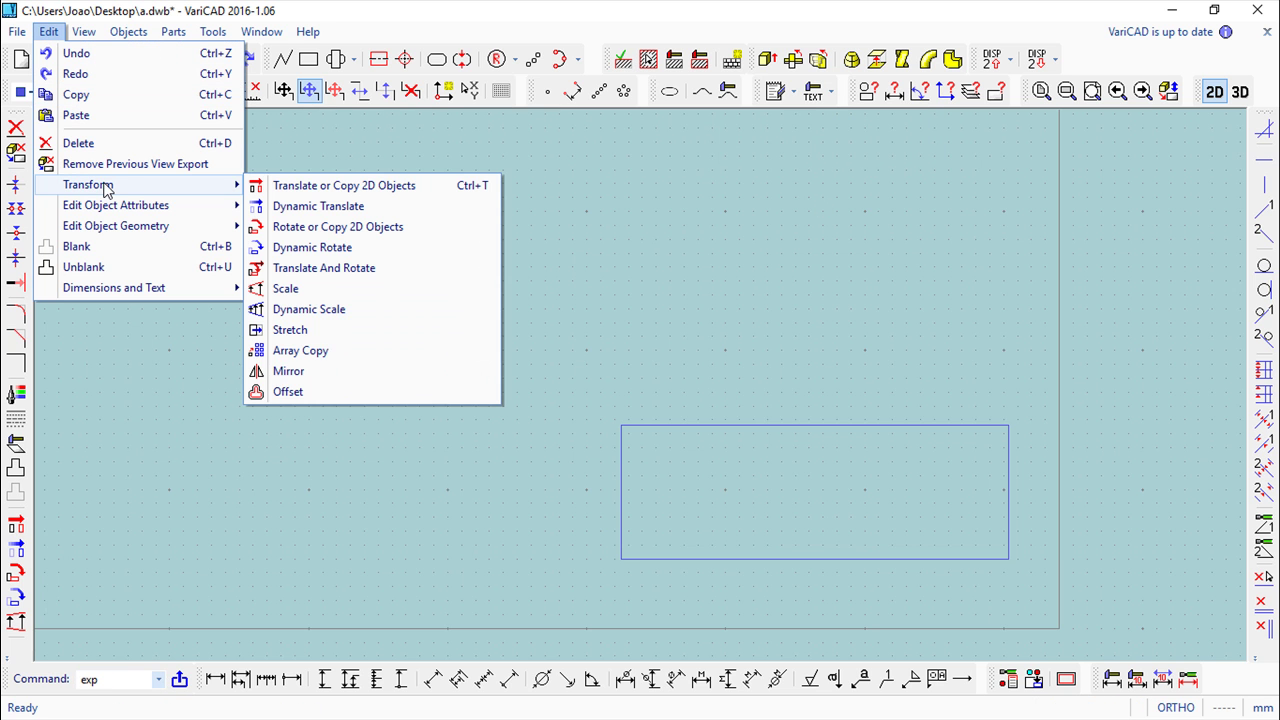
click(314, 354)
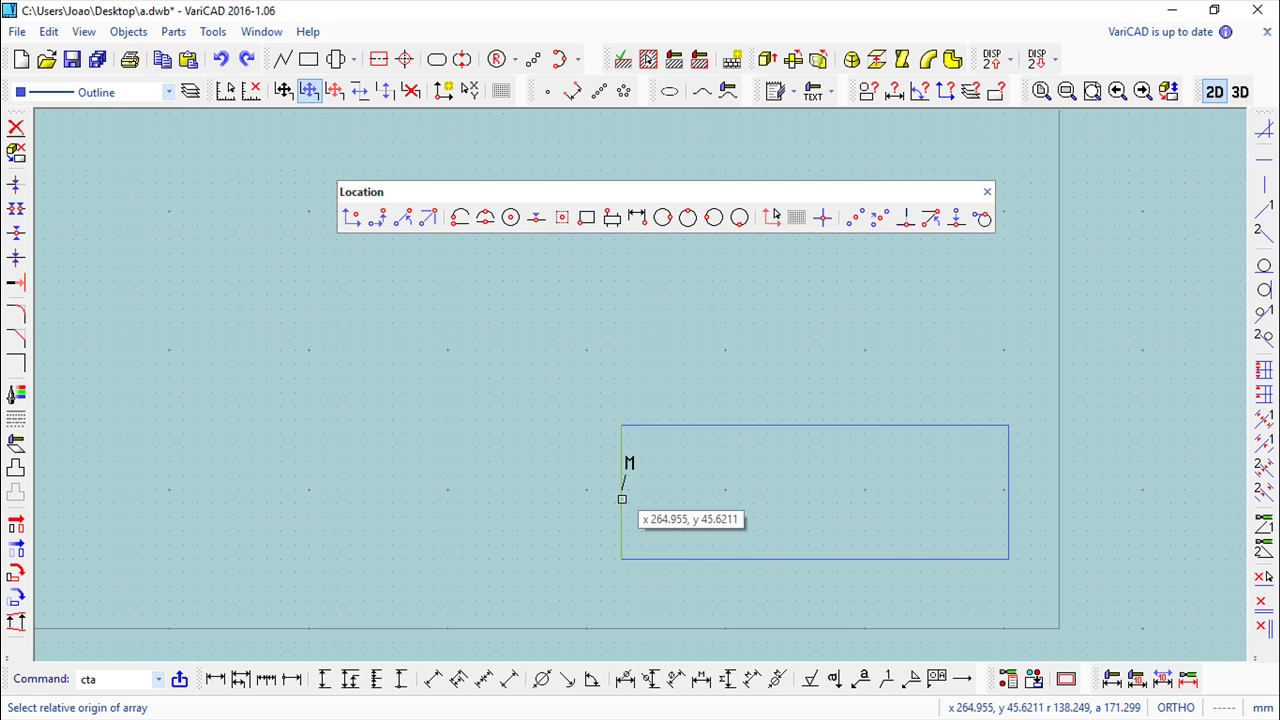
click(623, 414)
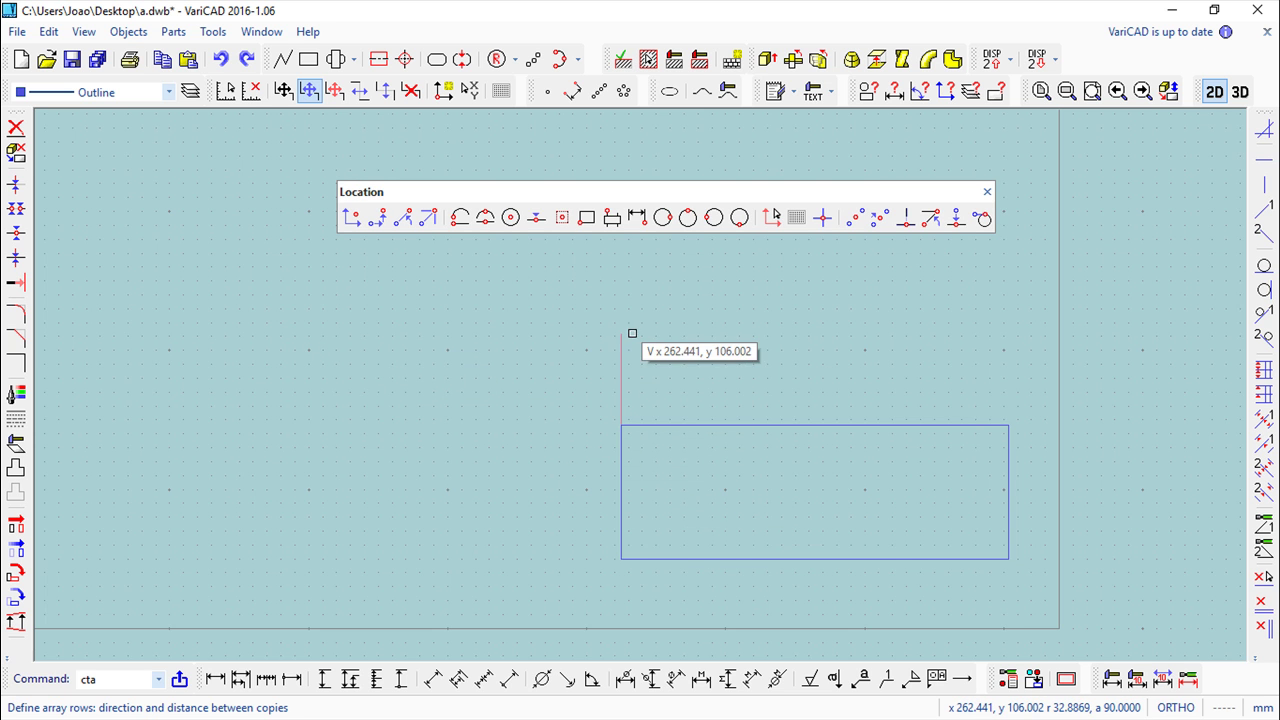
click(381, 218)
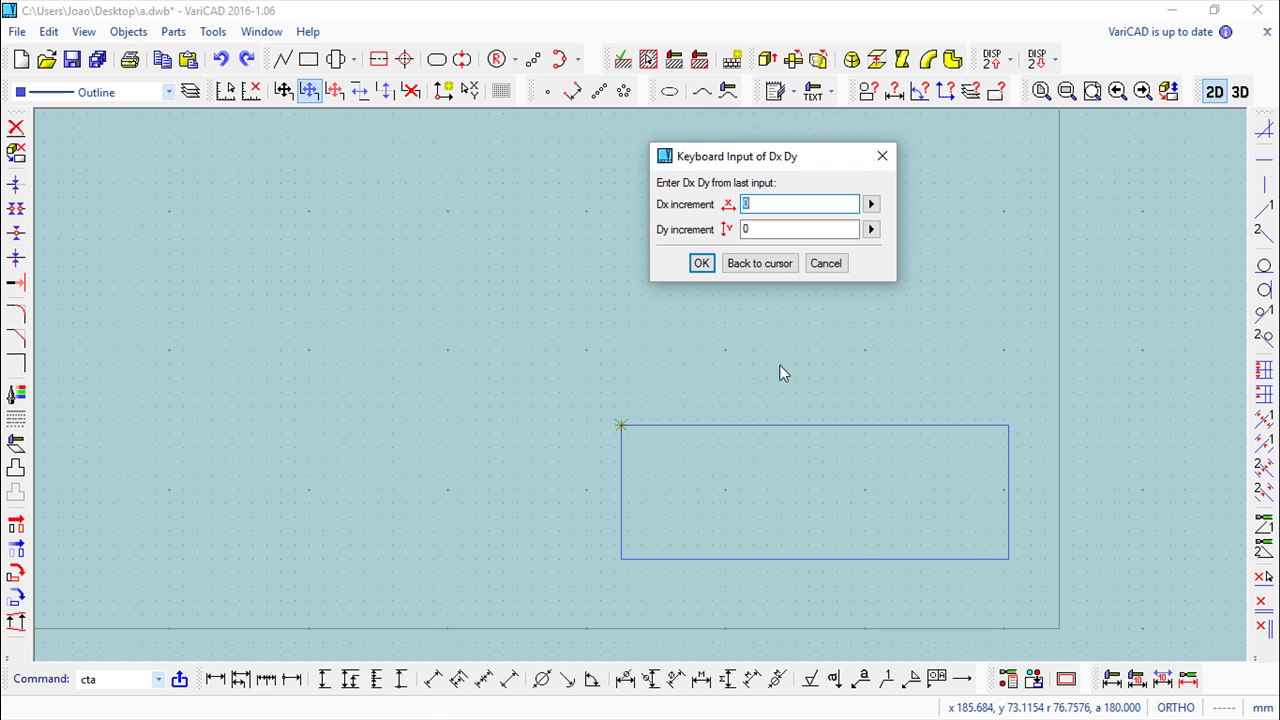
double_click(765, 228)
text(4)
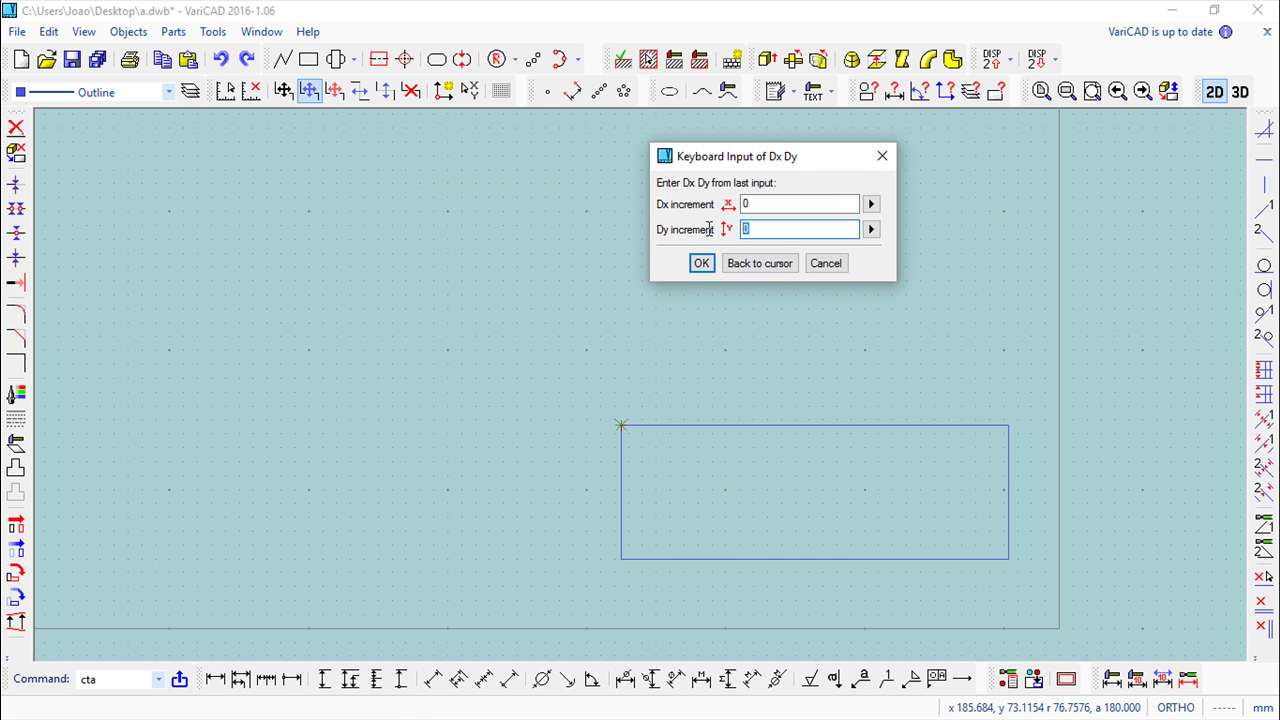
click(701, 264)
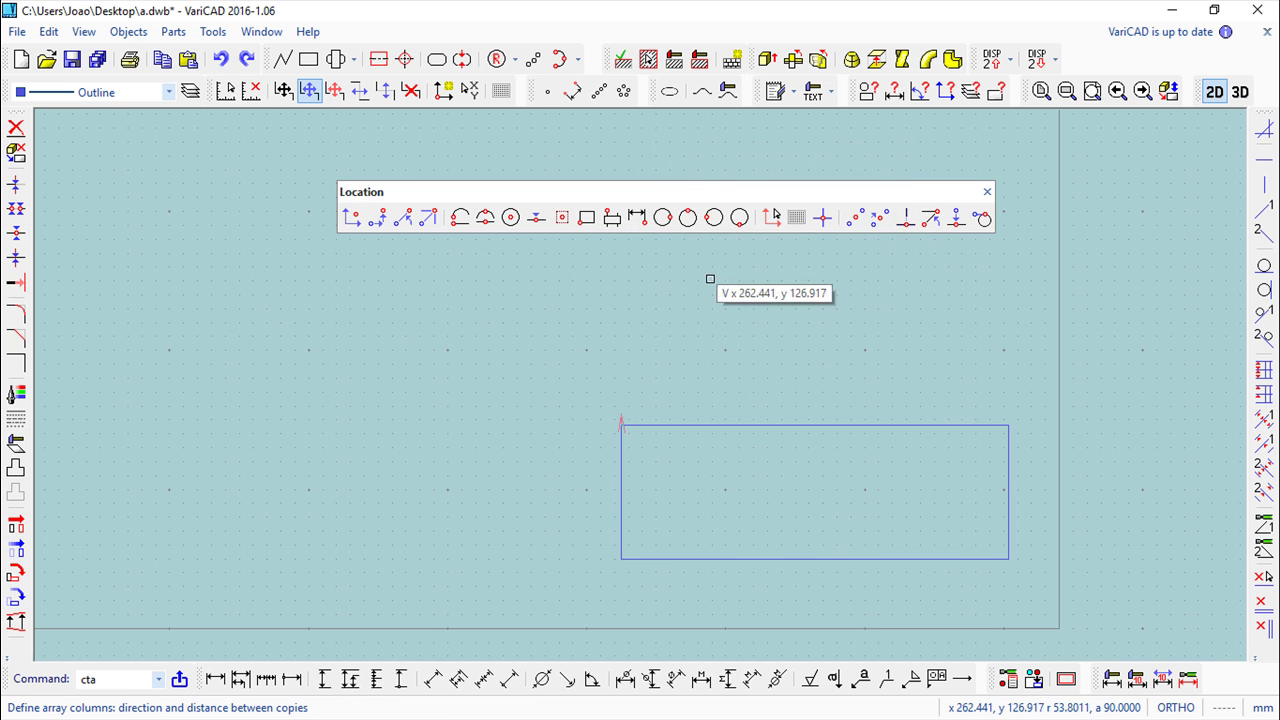
click(605, 264)
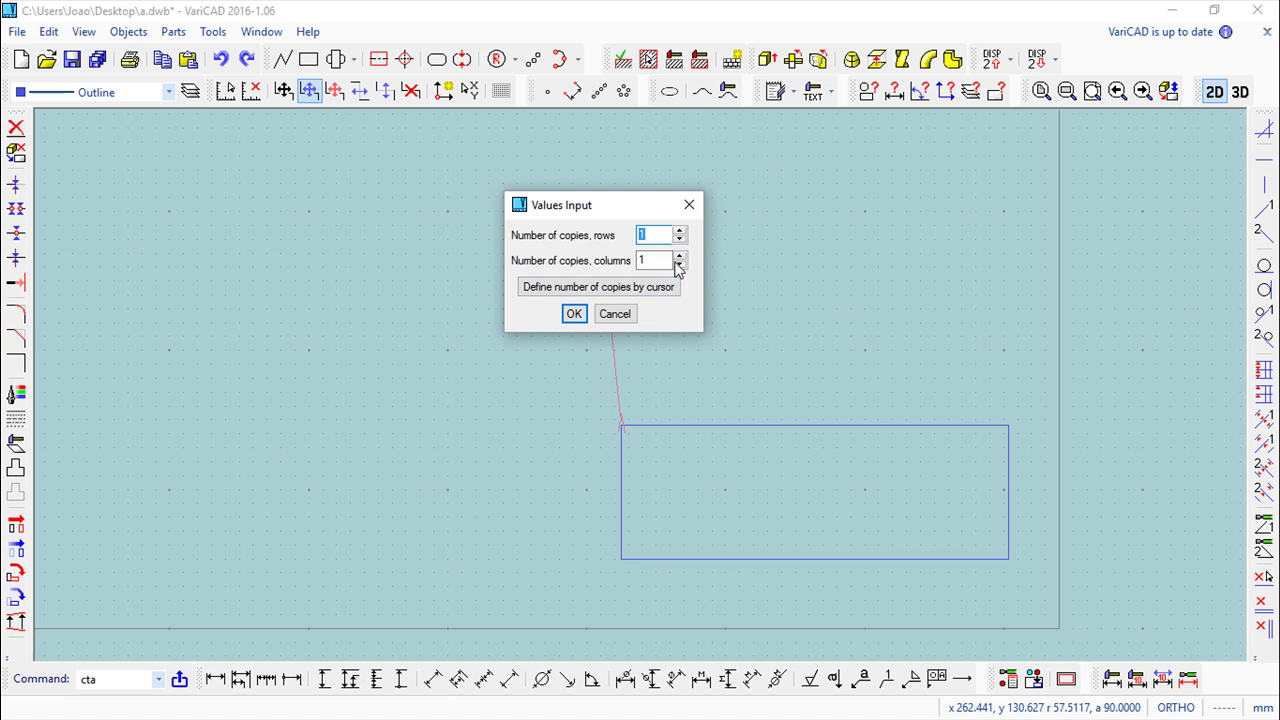
Array the rectangle's upper edge upward as table lines, using 10 rows and 1 column.
text(0)
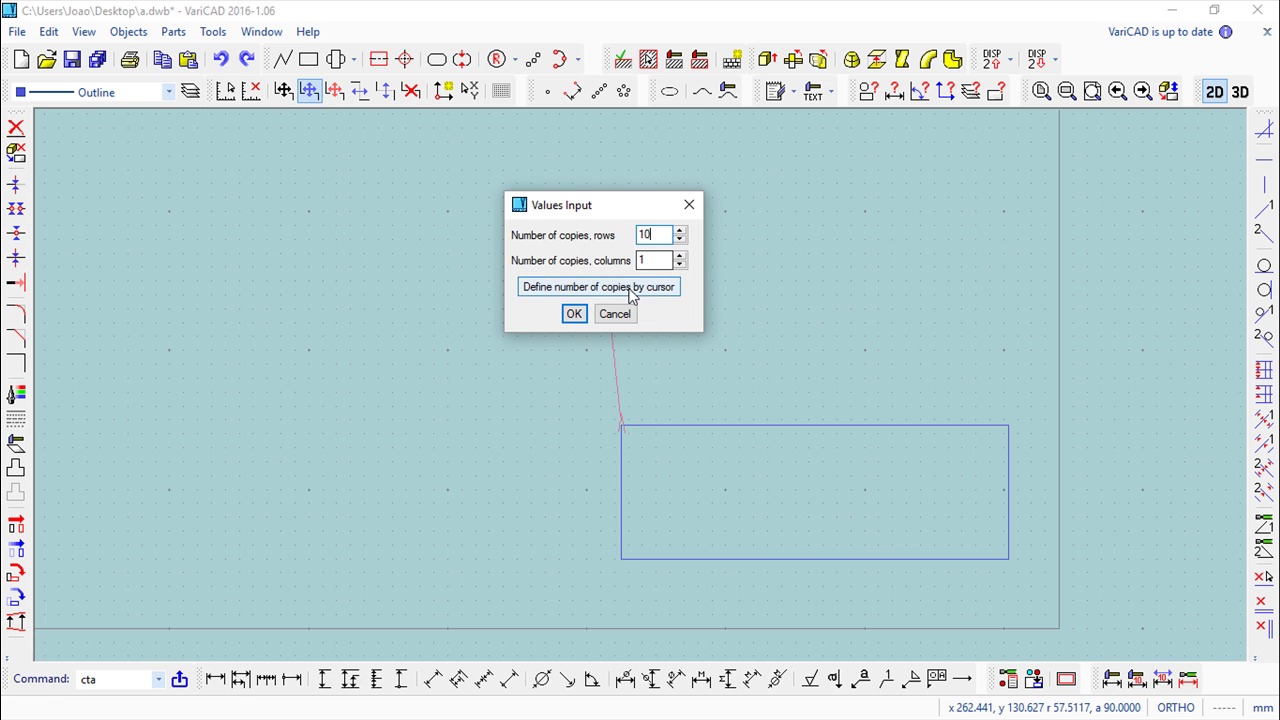
click(574, 314)
click(704, 425)
right_click(755, 335)
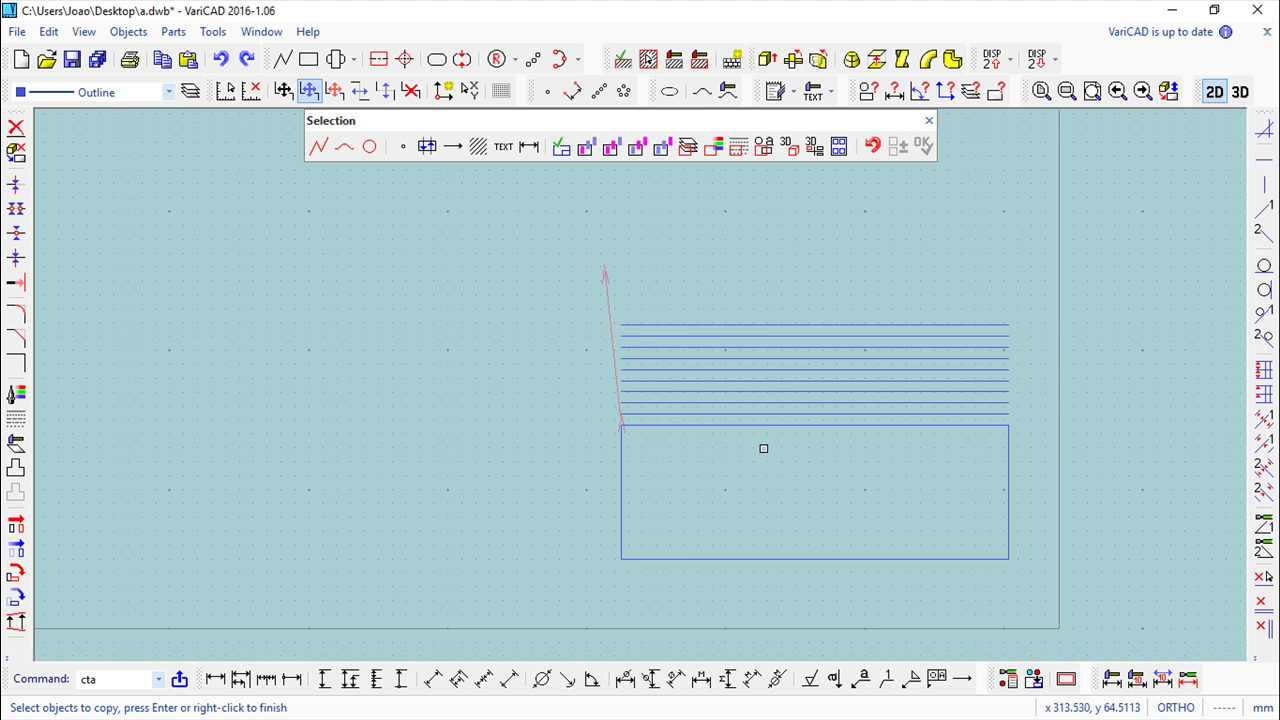
click(927, 122)
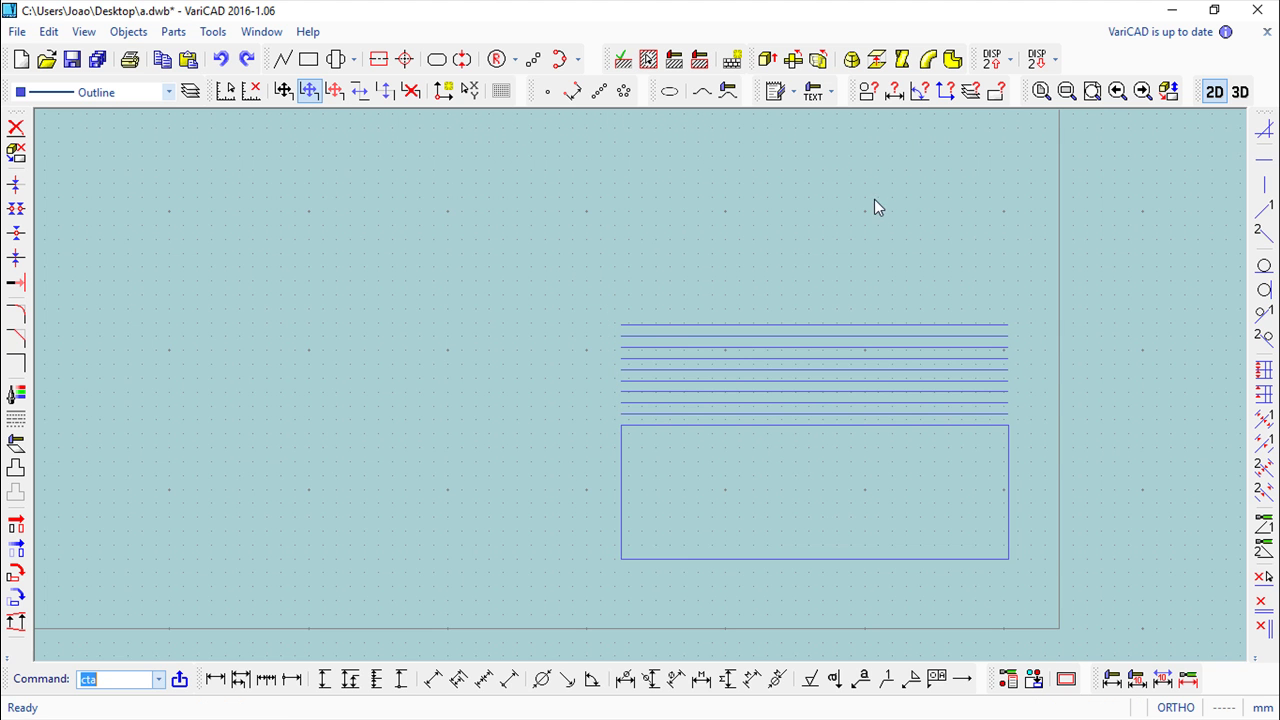
Switch to the 3D assembly and open the list of supplementary objects for the BOM.
click(1240, 92)
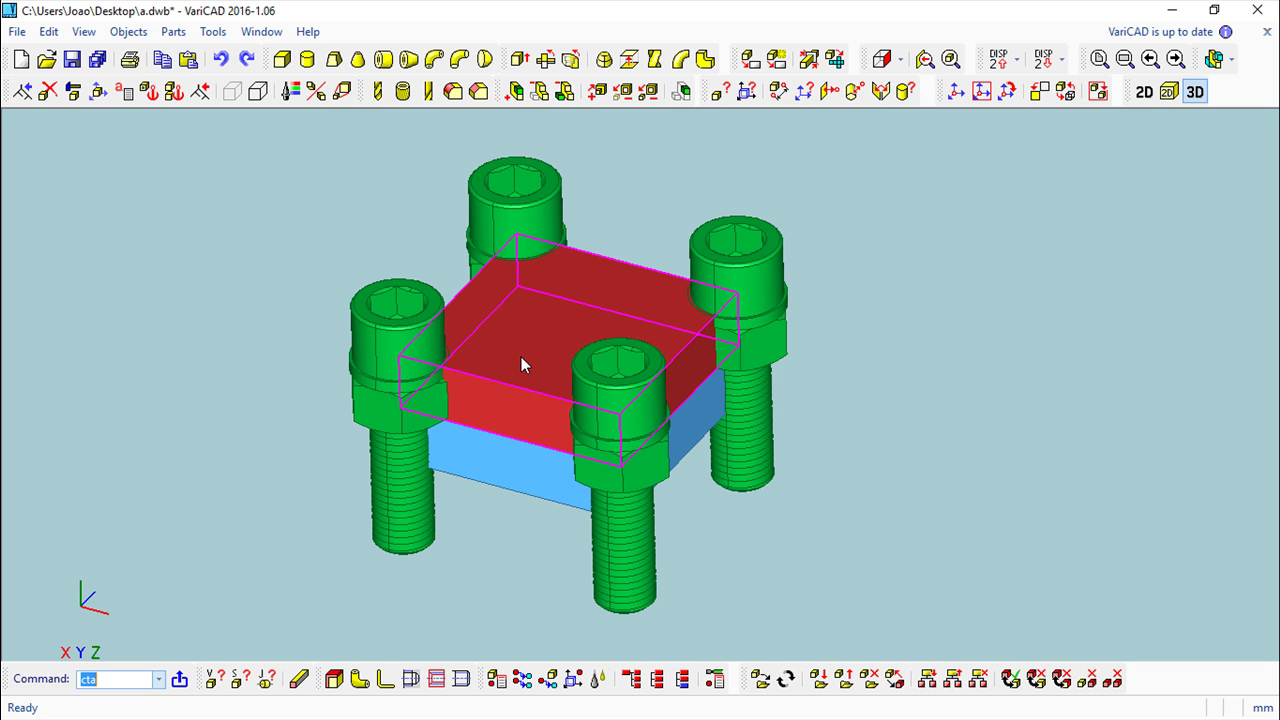
click(127, 36)
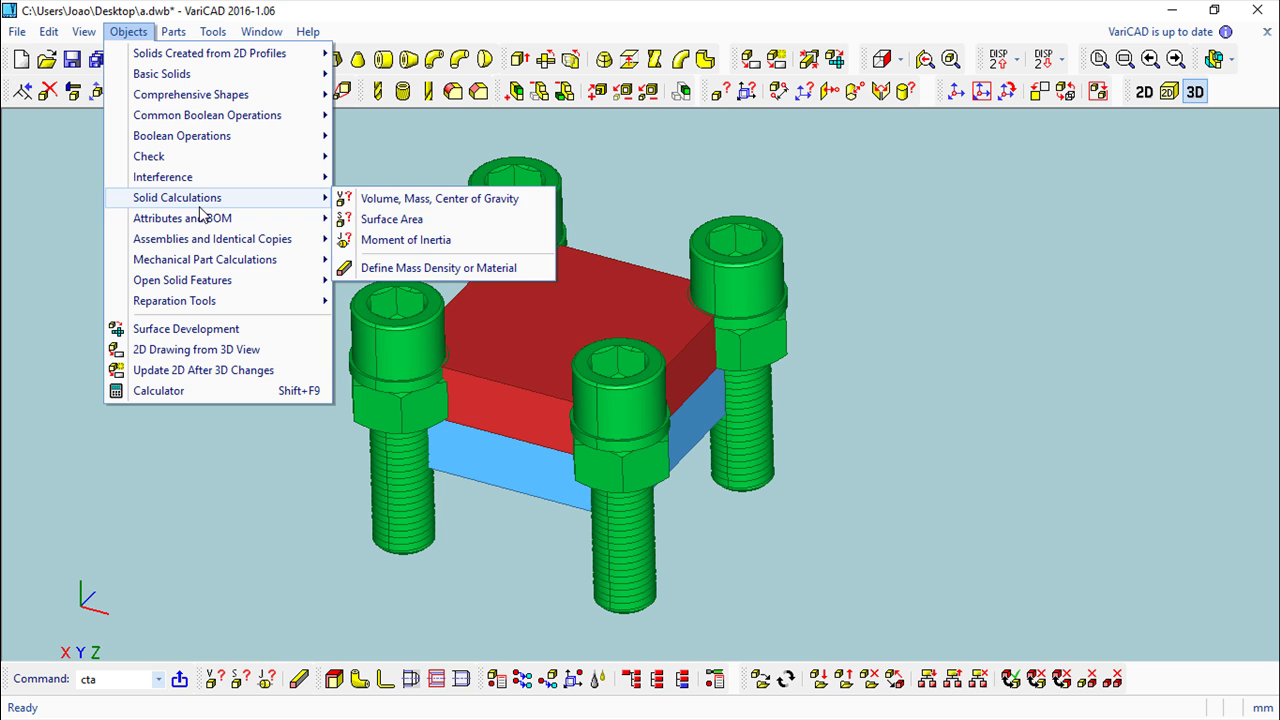
mouse_move(224, 218)
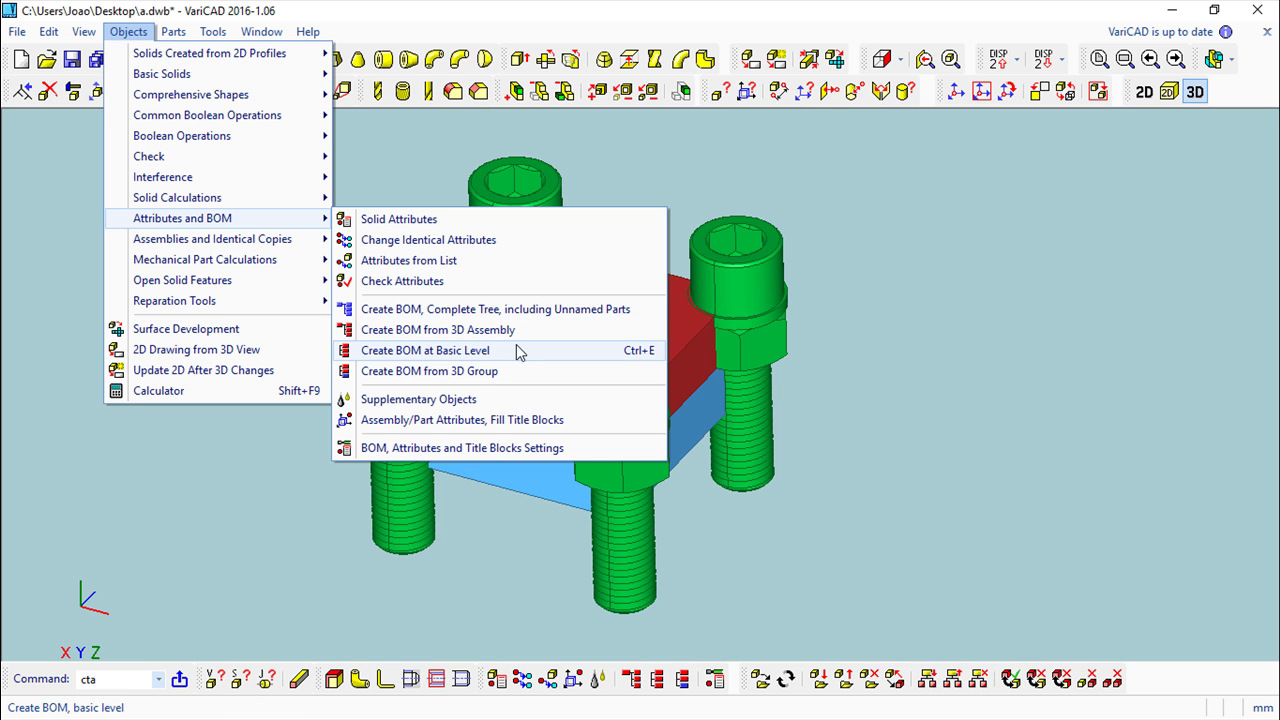
click(393, 400)
drag(400, 251, 618, 183)
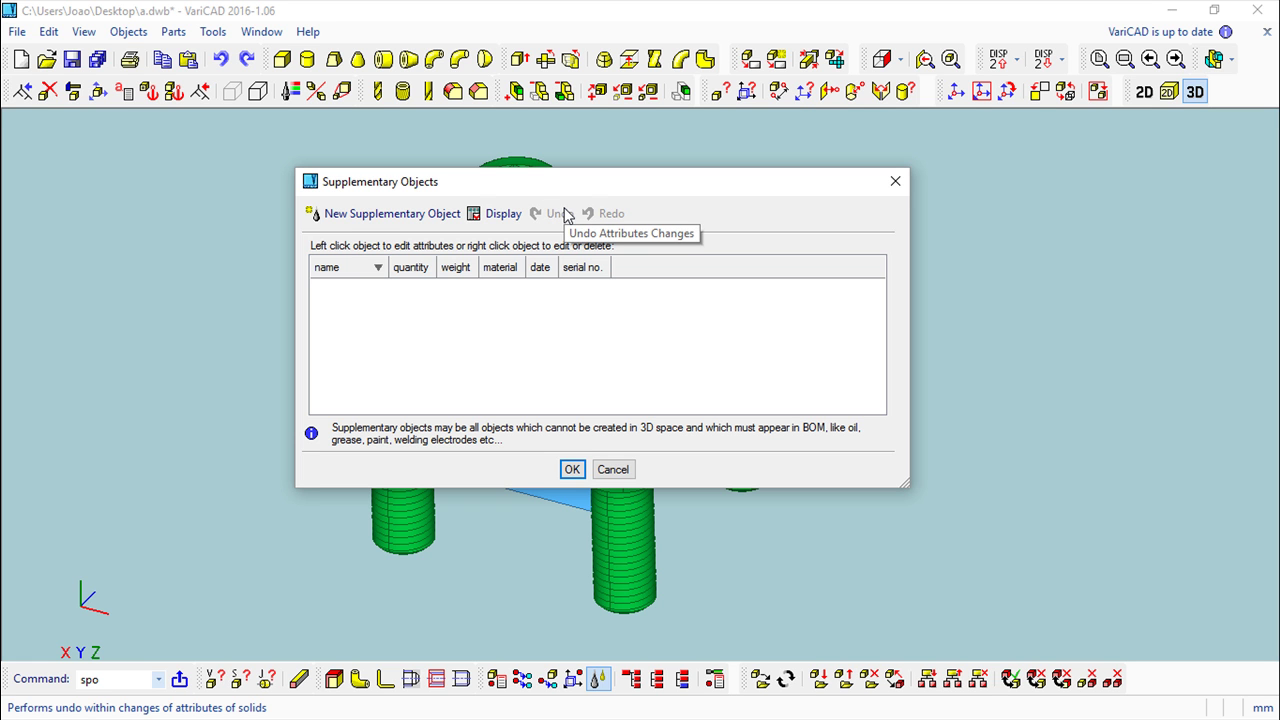
drag(577, 183, 707, 207)
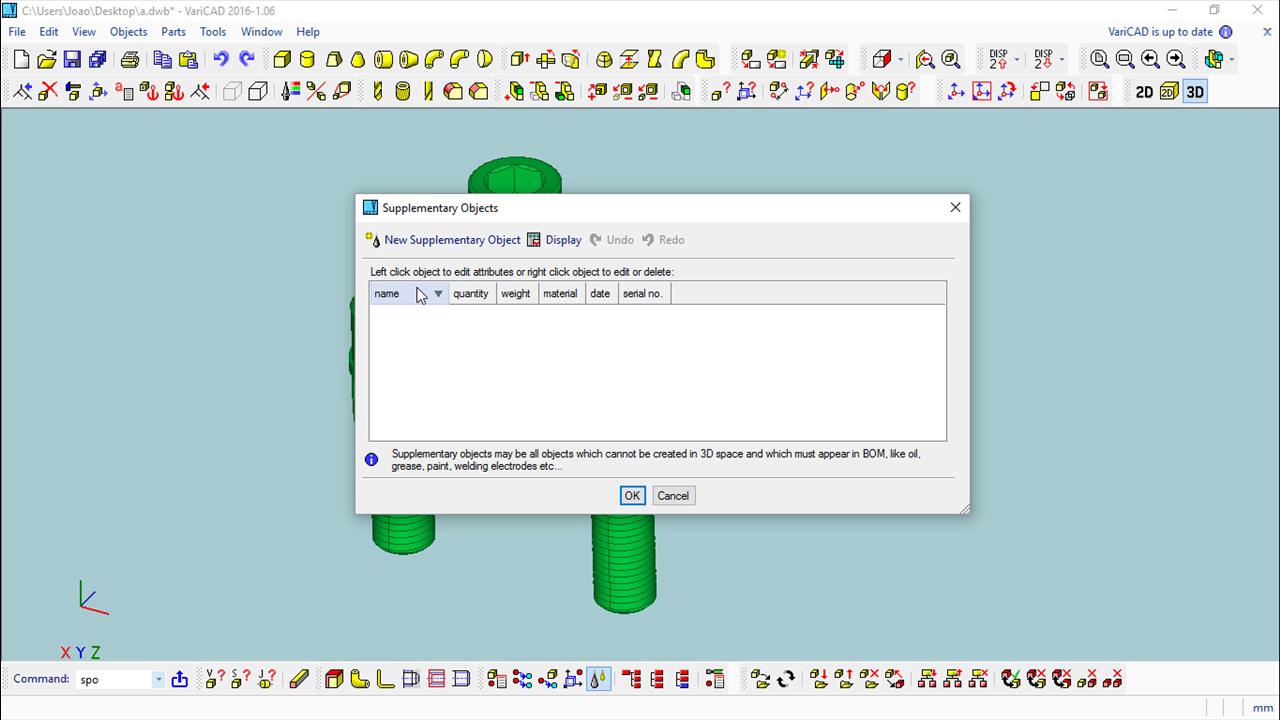
Create a new supplementary object with the name Oil and a quantity of 100.
click(423, 246)
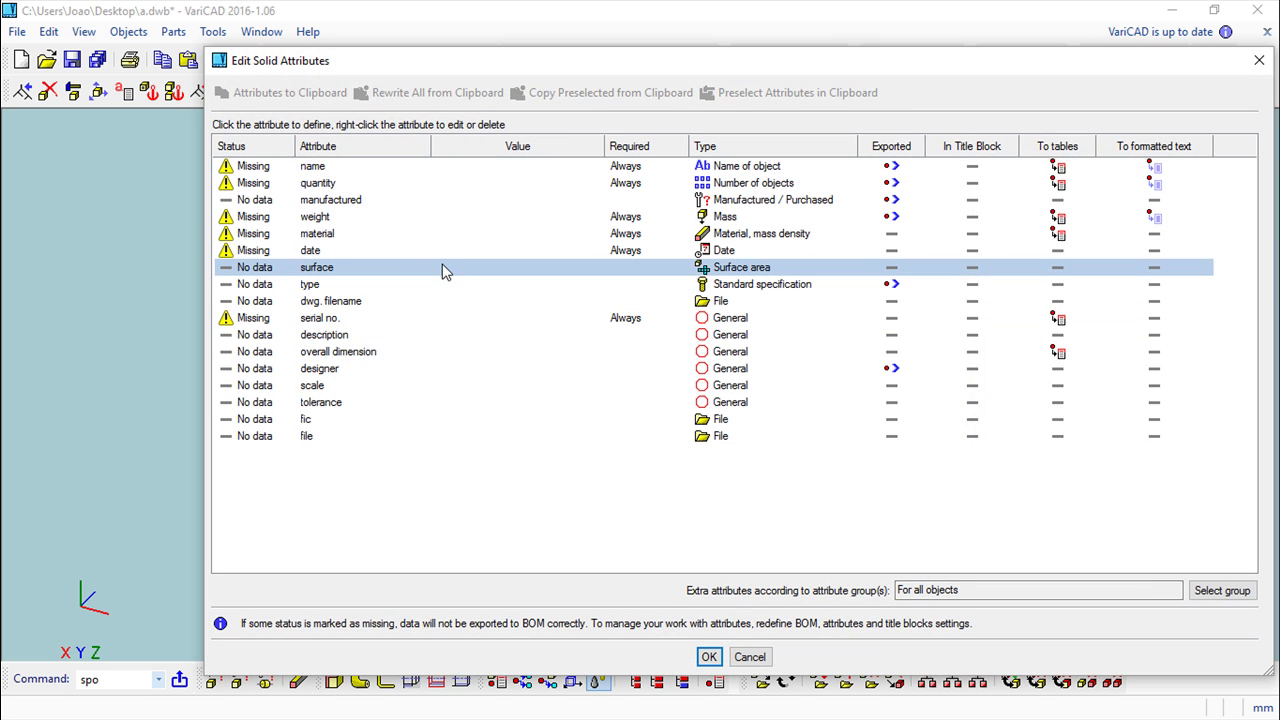
click(325, 169)
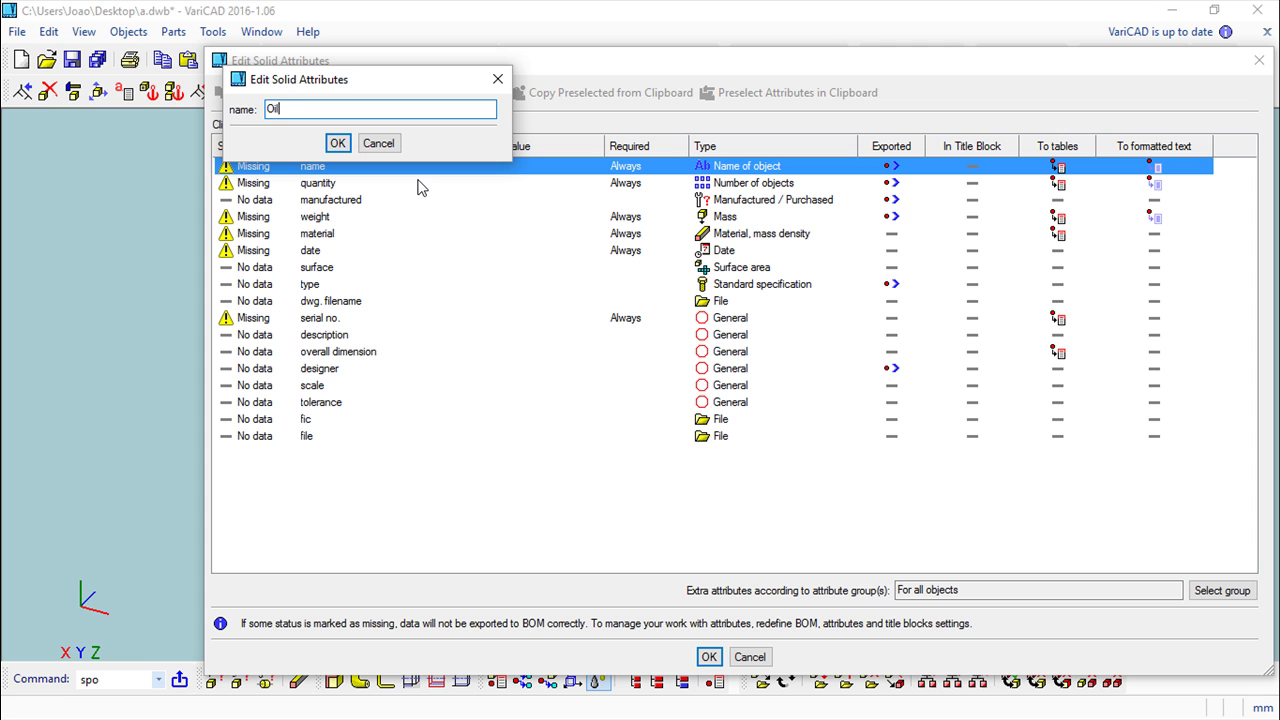
click(338, 143)
click(322, 183)
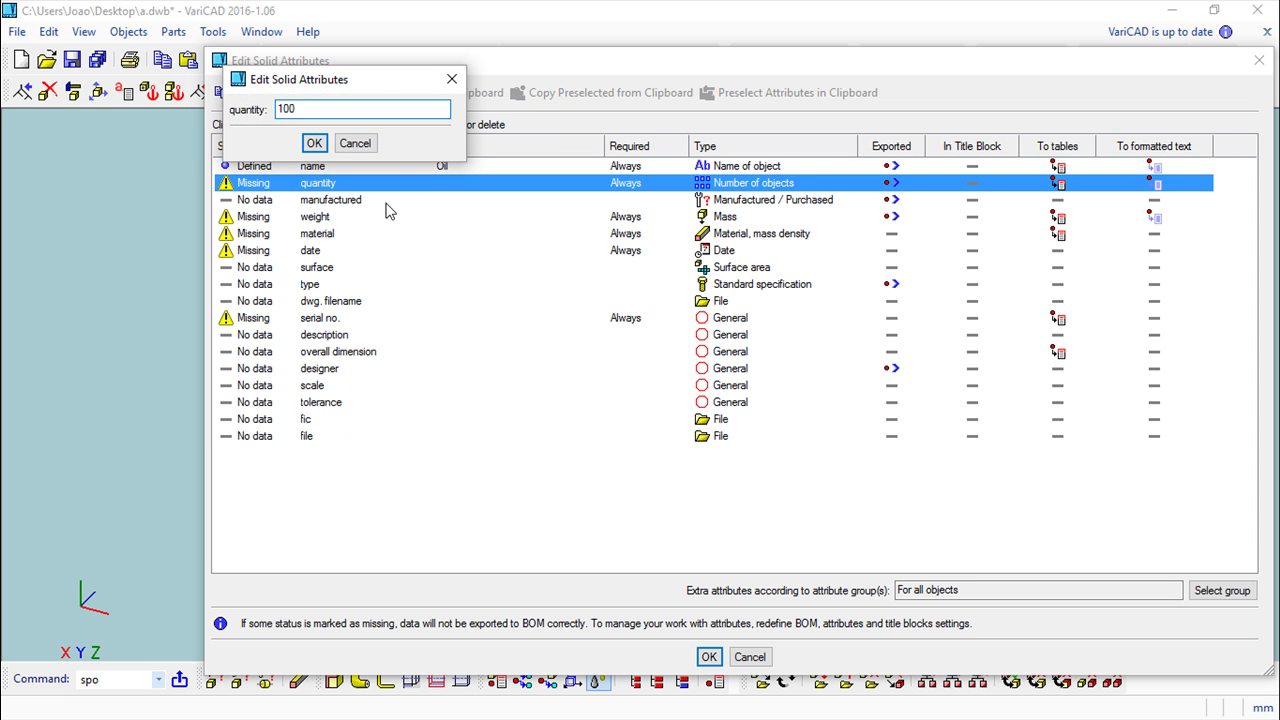
key(Return)
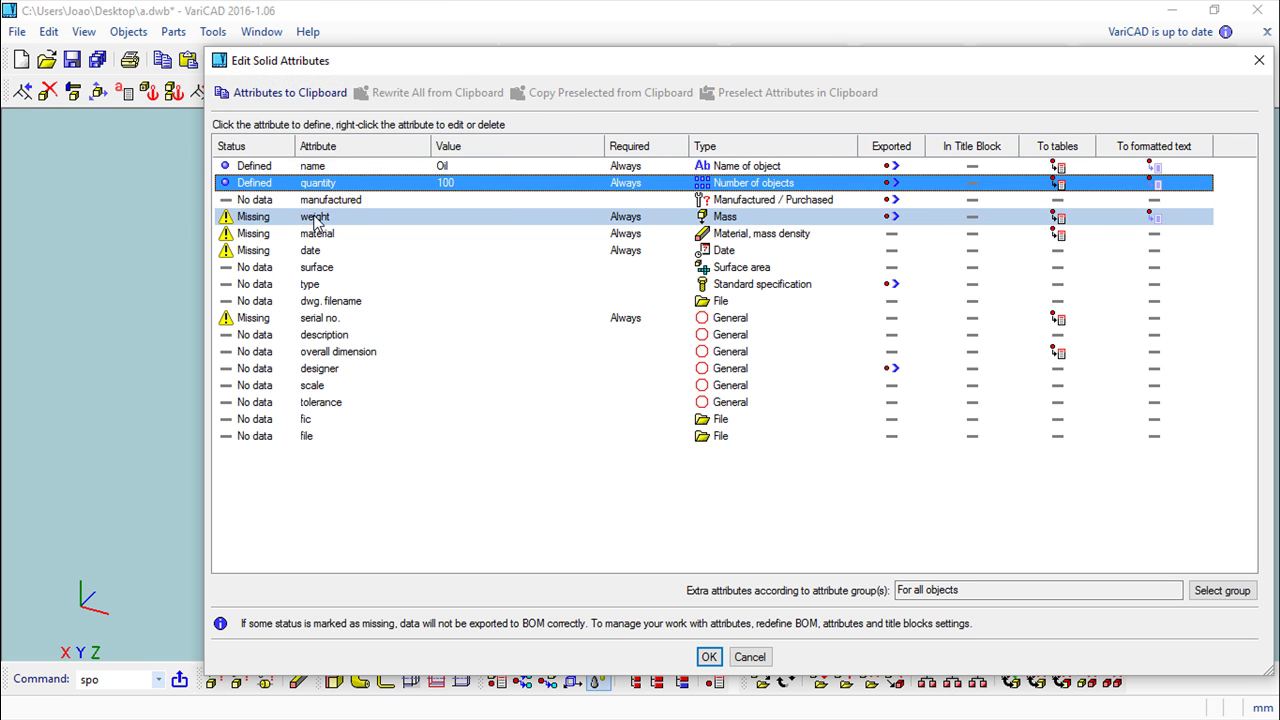
Set the oil object's weight to 100 and its material to Oil Special.
click(315, 217)
text(100)
key(Return)
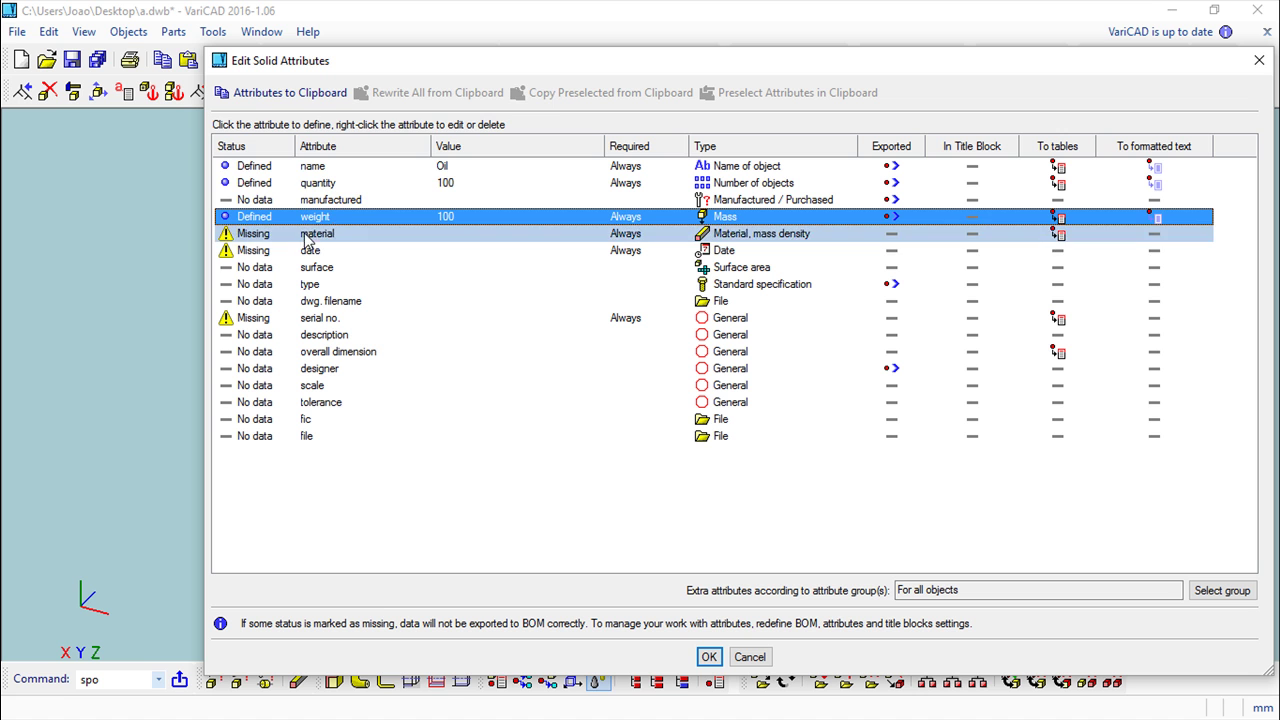
click(308, 236)
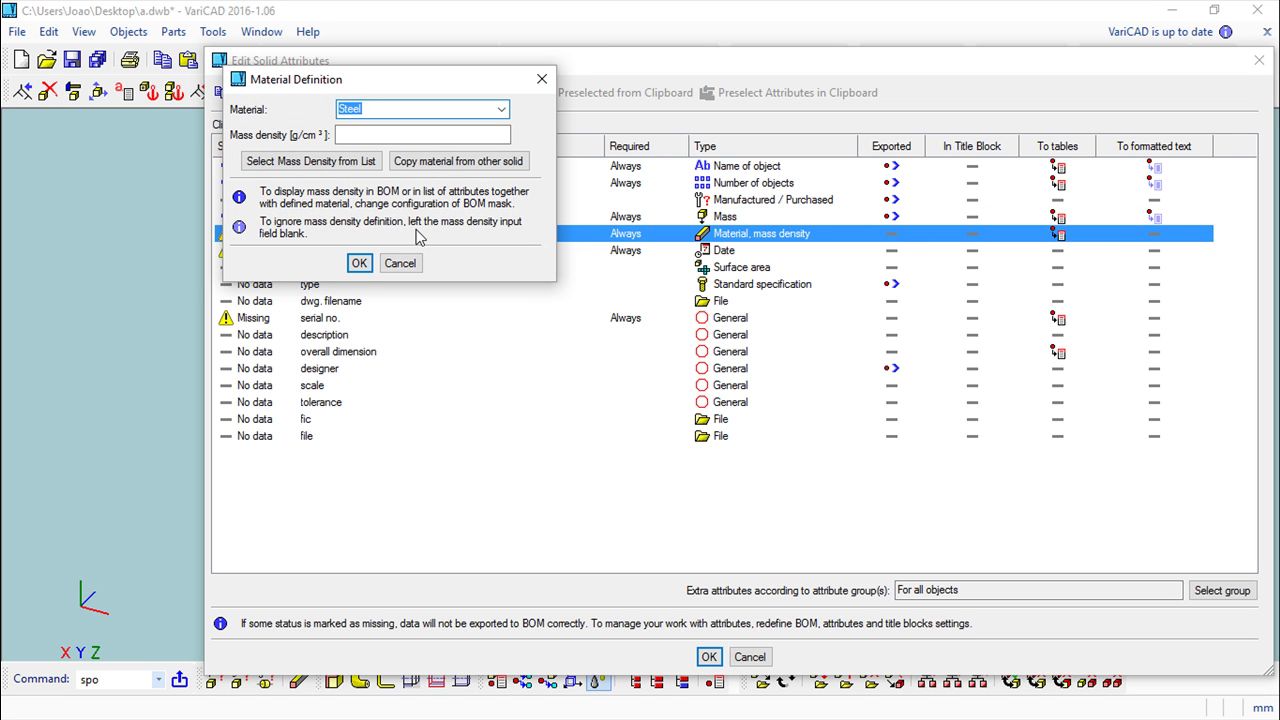
text(O)
key(Return)
Set the oil object's date to 10/02/16 and serial no. to 1245, and confirm its attributes.
click(329, 251)
click(358, 284)
click(322, 318)
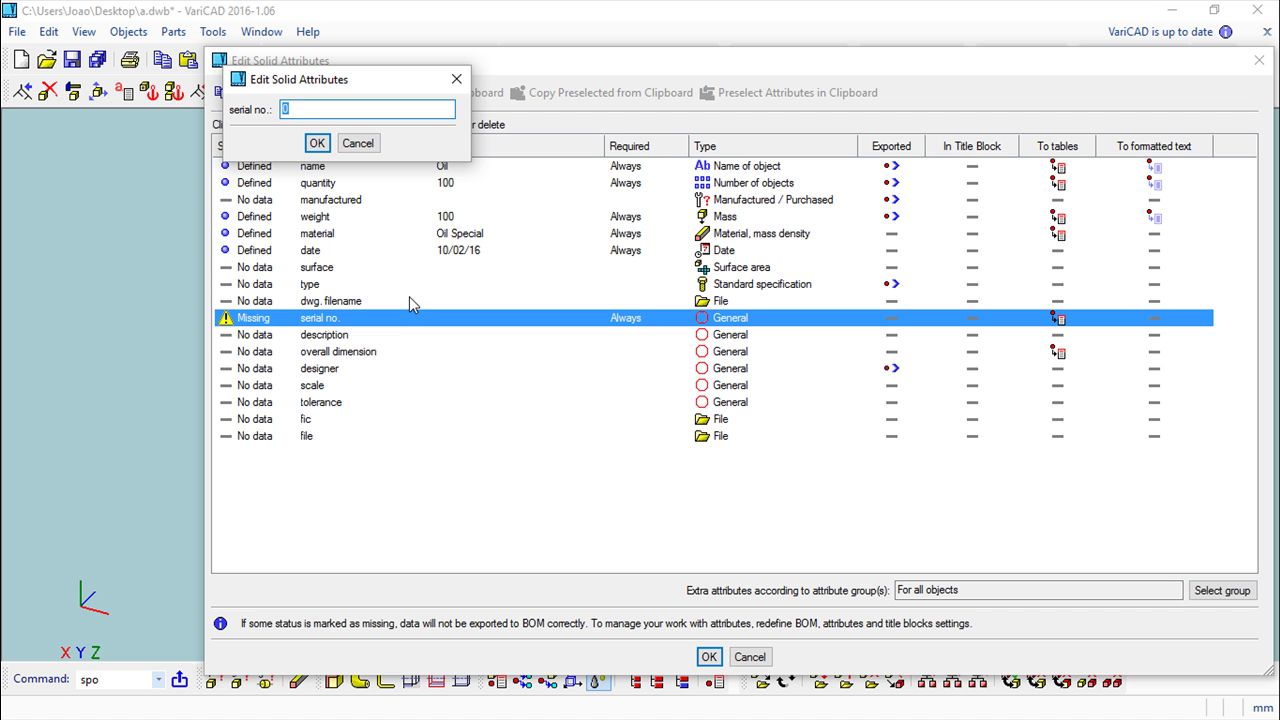
click(317, 143)
click(709, 656)
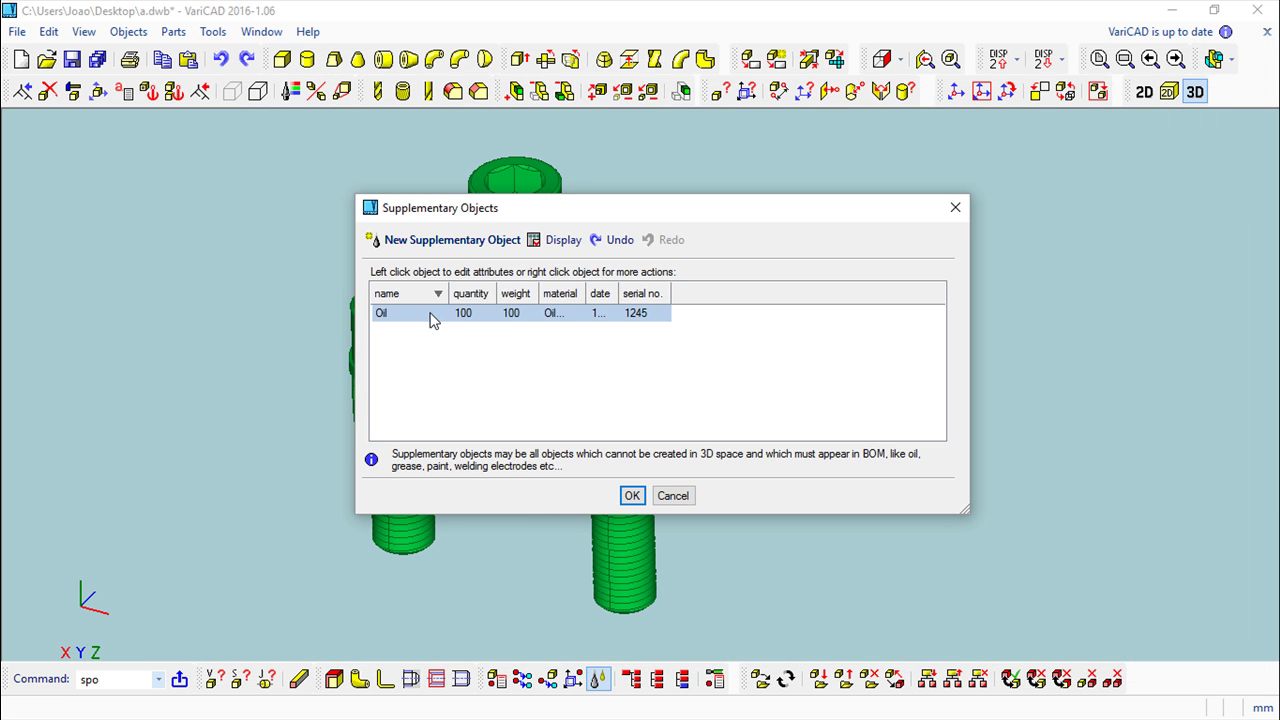
Review the BOM column settings and accept the list of supplementary objects.
click(540, 240)
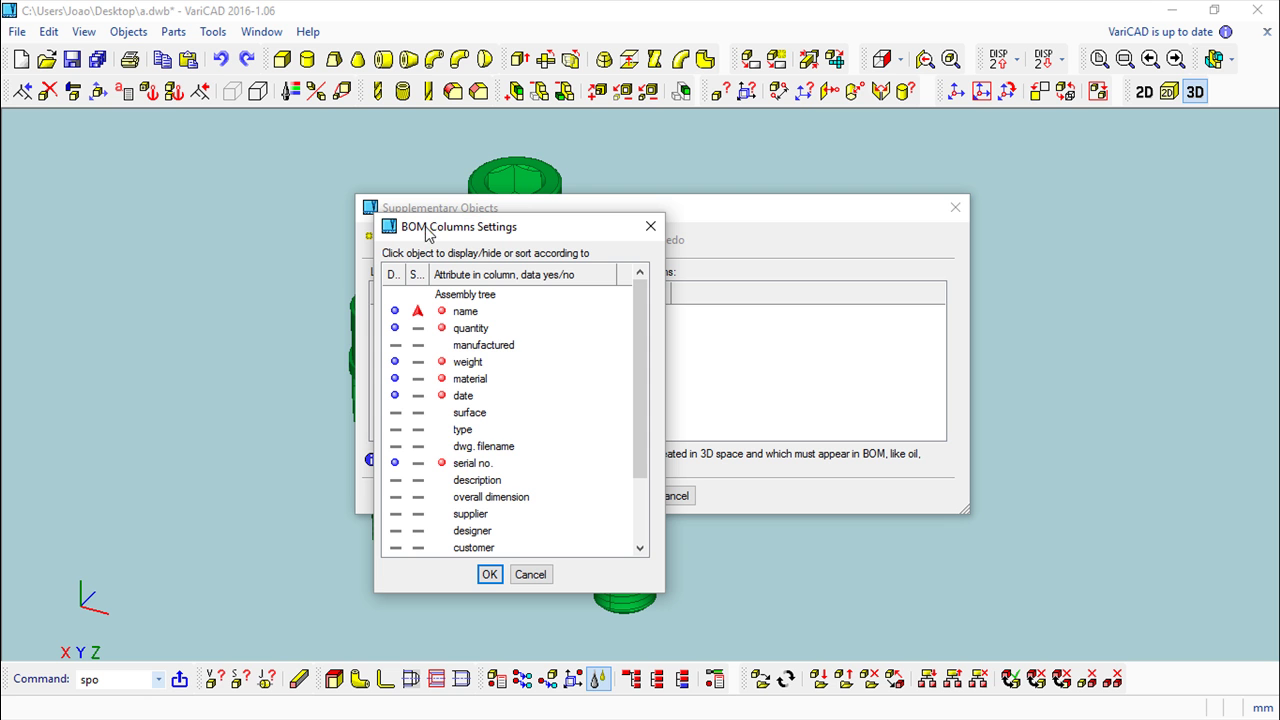
click(489, 574)
click(631, 496)
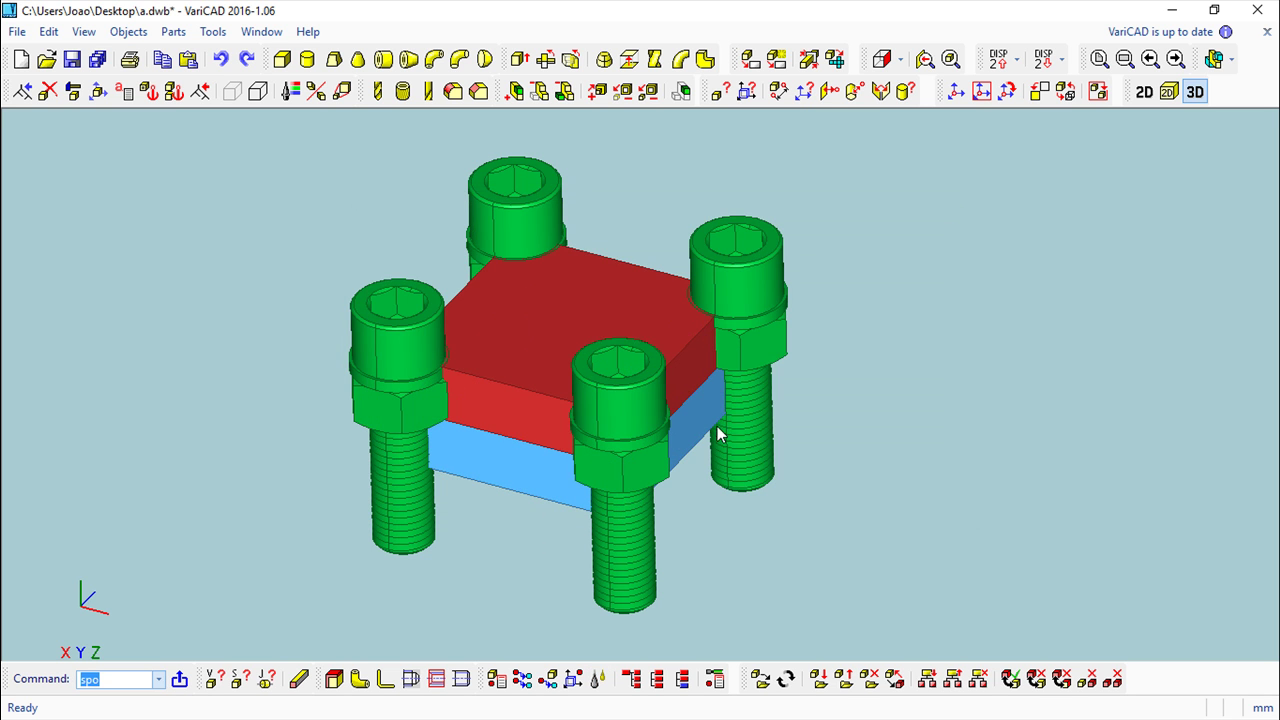
Generate the complete-tree BOM including unnamed parts, enlarge its window, examine the listed items and close it.
click(128, 31)
mouse_move(220, 218)
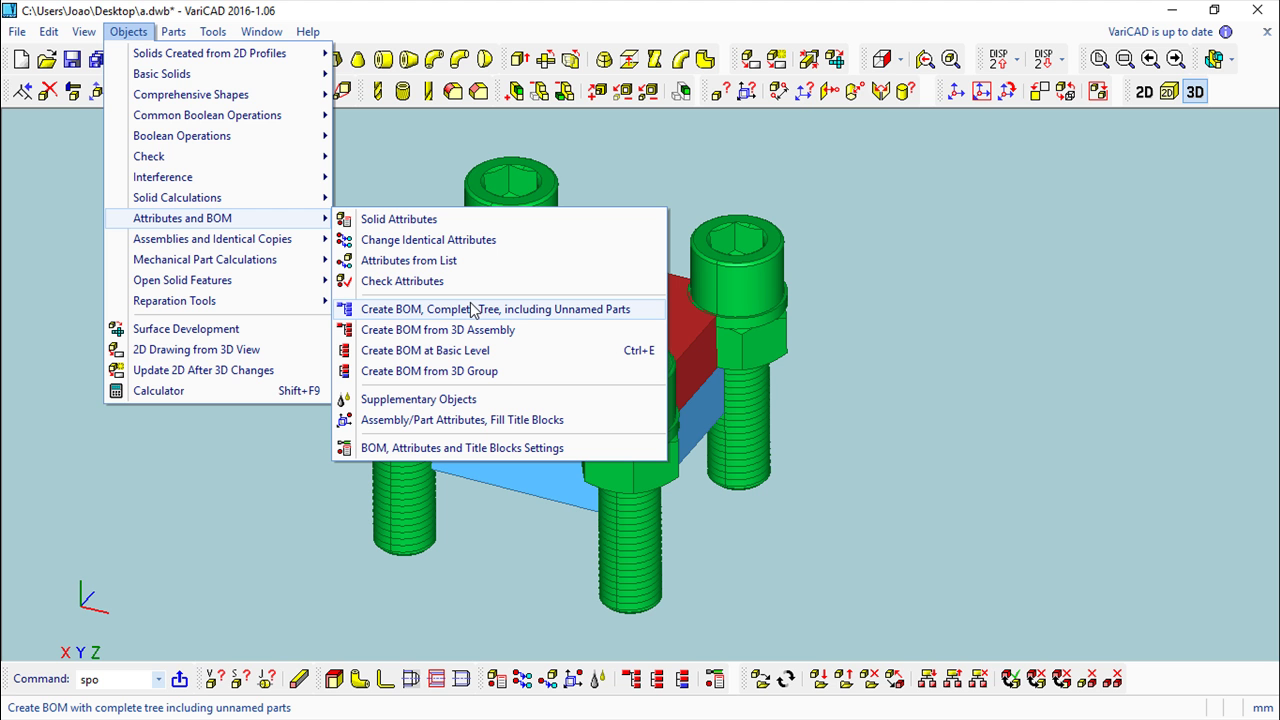
click(391, 309)
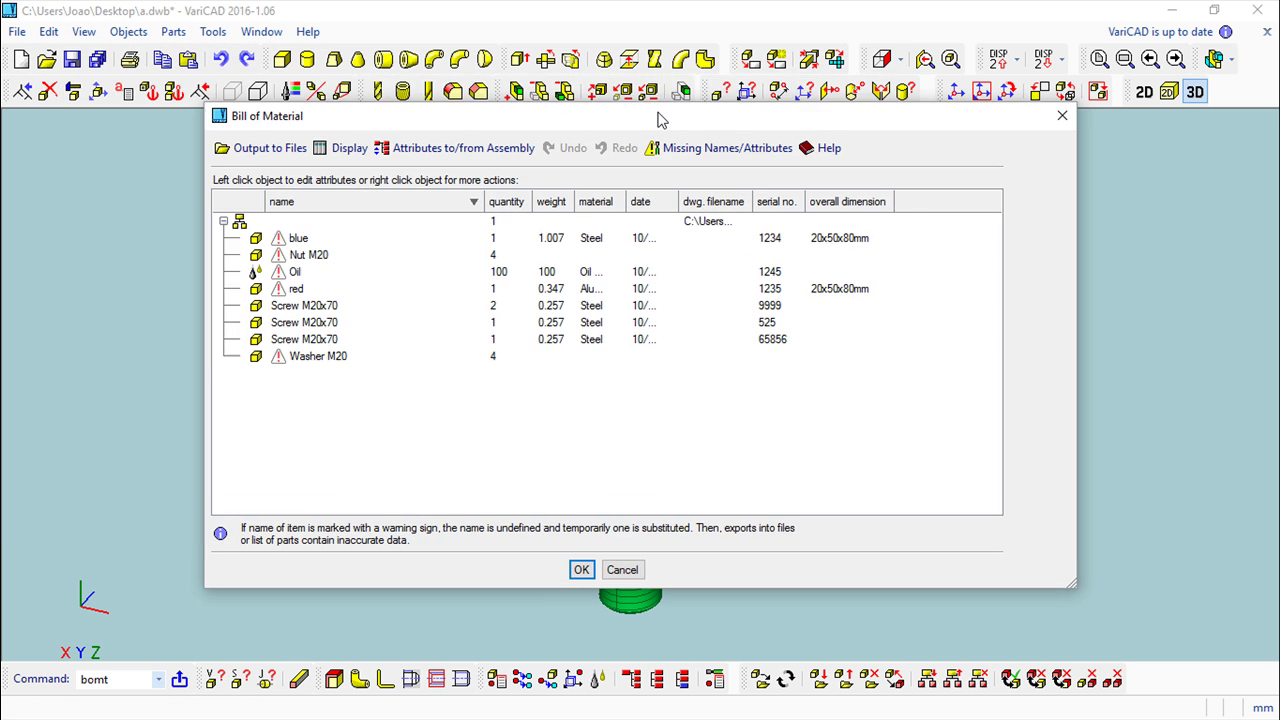
drag(658, 120, 620, 95)
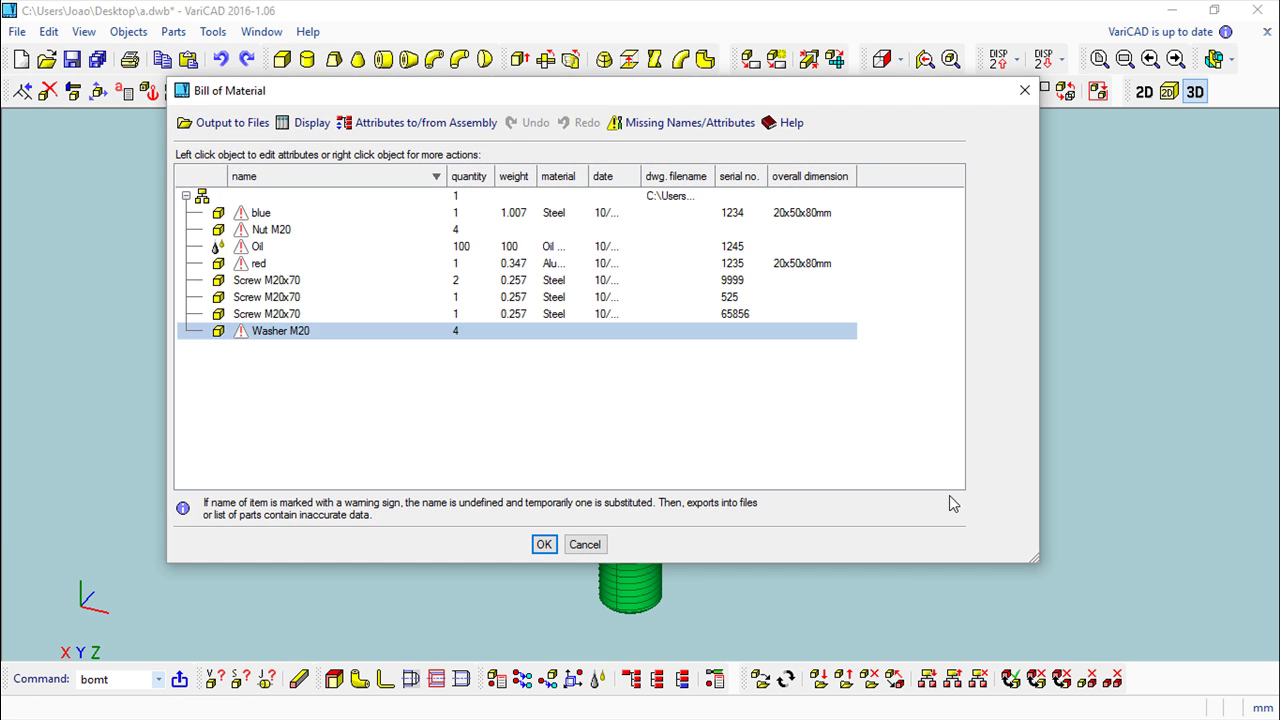
drag(1036, 560, 1163, 617)
click(436, 231)
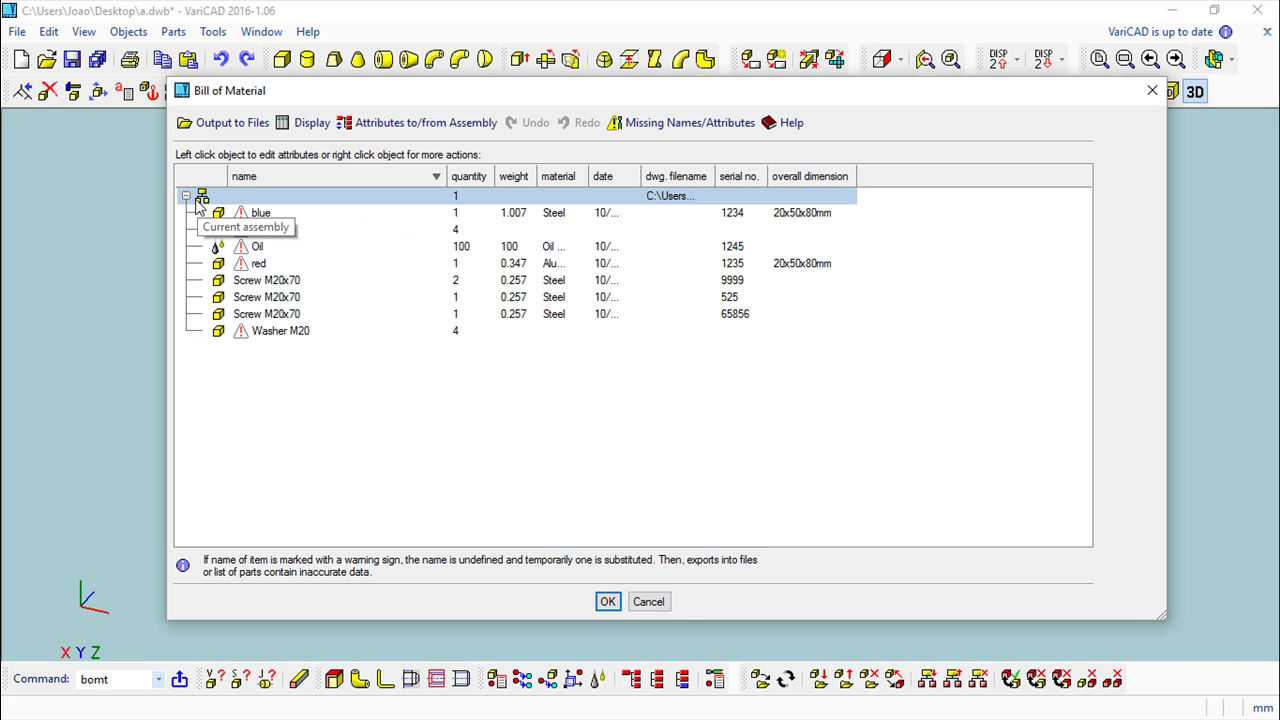
click(1153, 90)
Generate the BOM from the 3D assembly, look over its structure and close it.
click(128, 31)
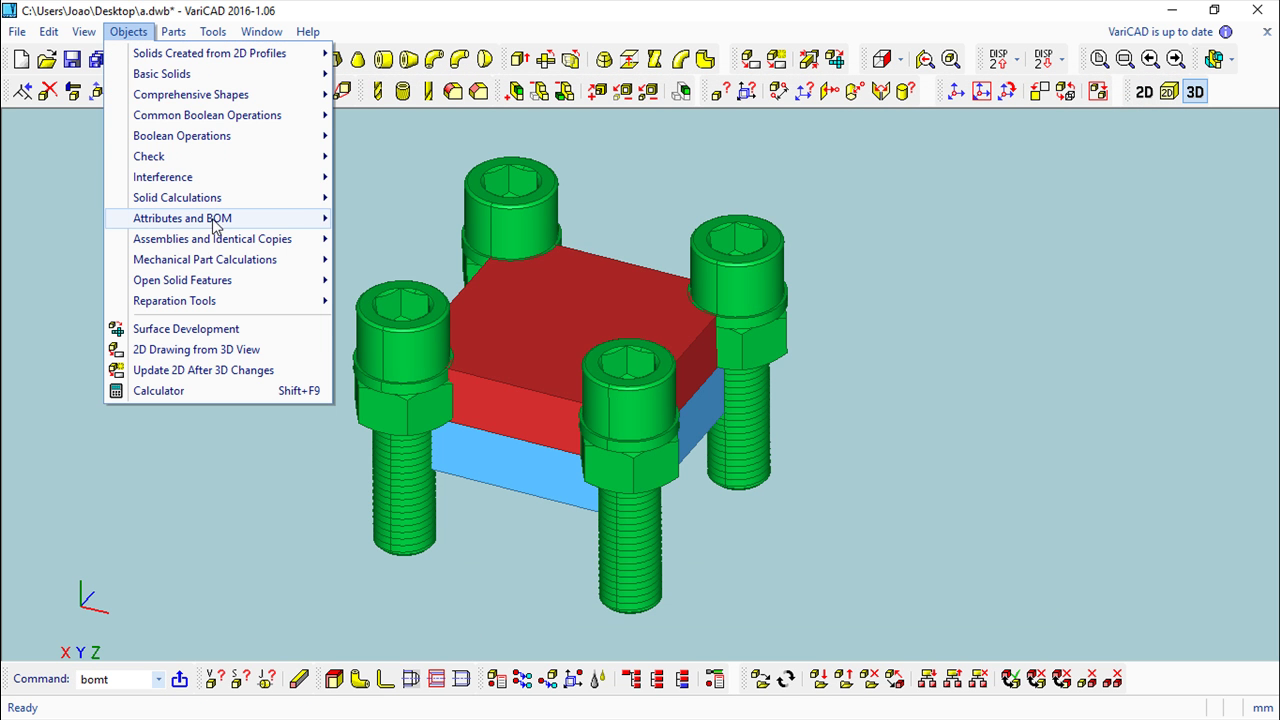
mouse_move(213, 223)
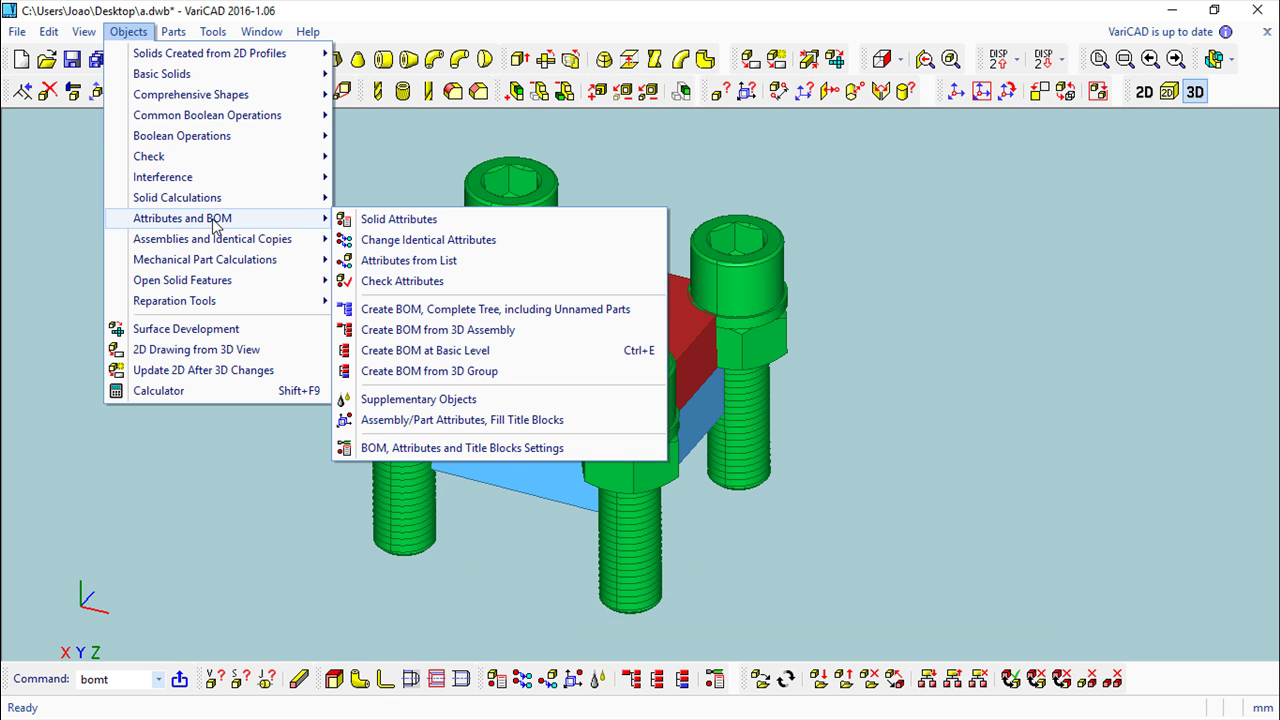
click(457, 331)
drag(314, 71, 453, 113)
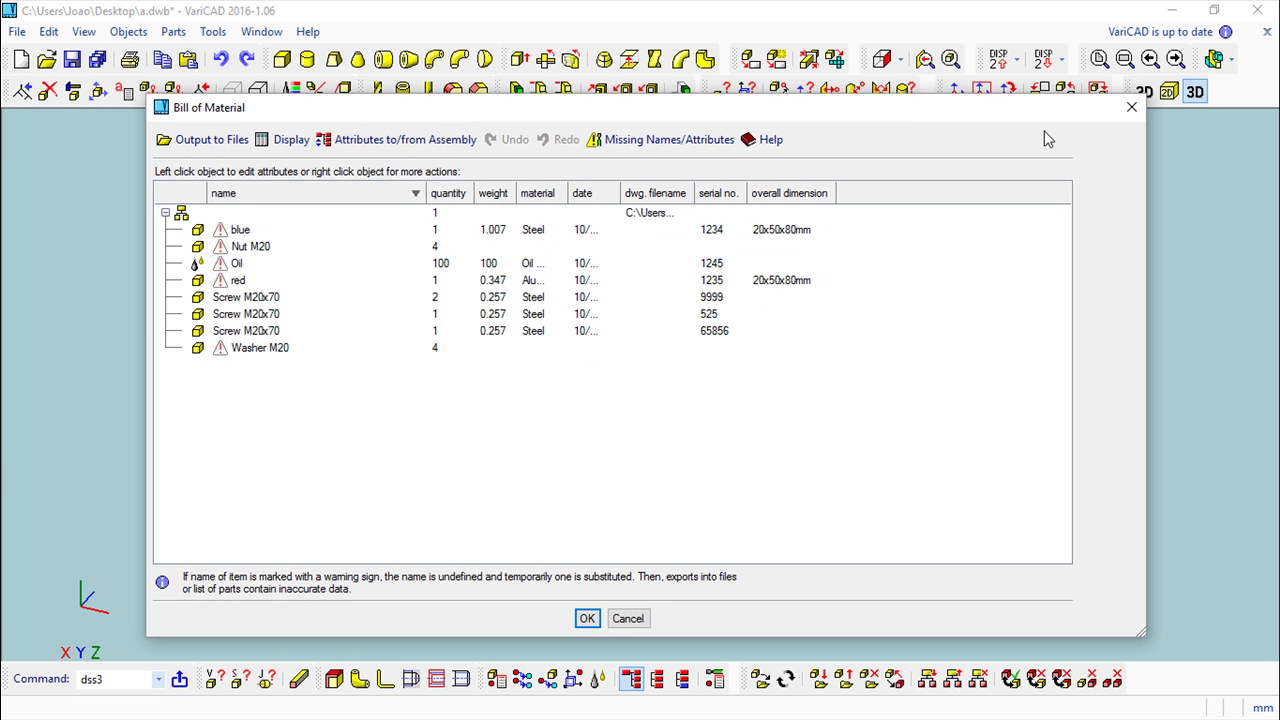
click(1131, 107)
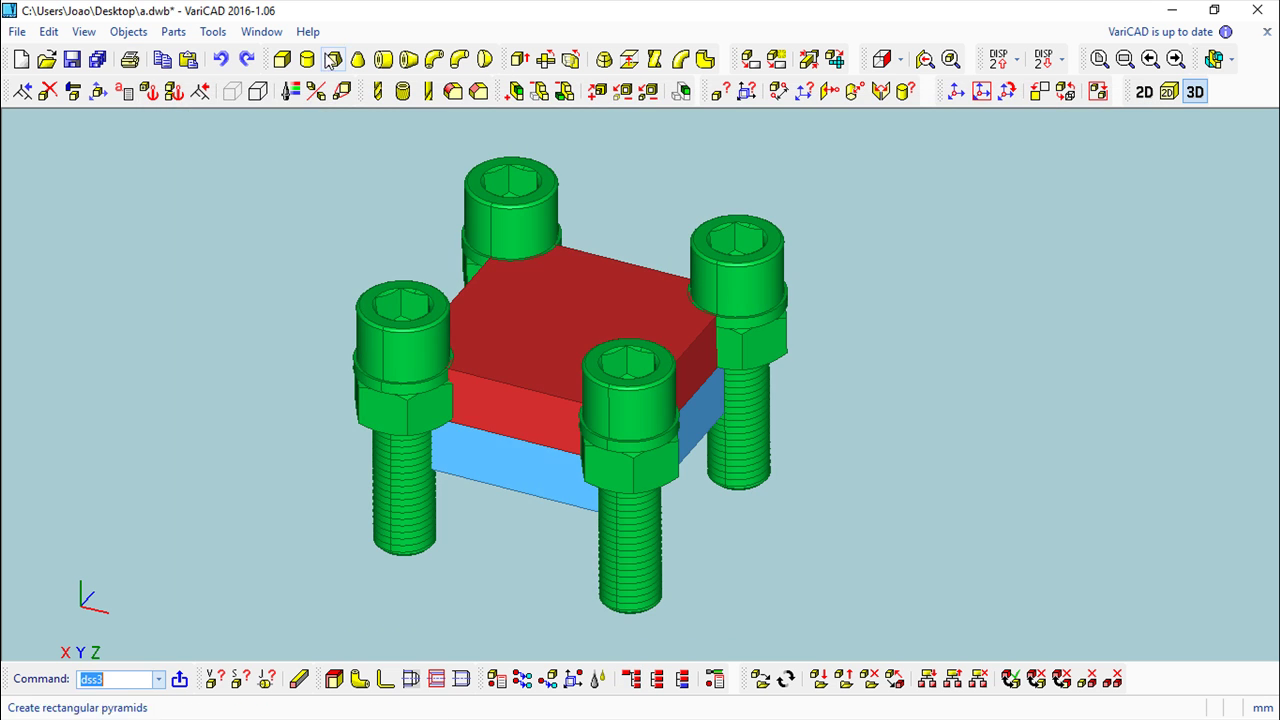
Generate the BOM at basic level, inspect the item types in the list and cancel it.
click(128, 32)
mouse_move(212, 222)
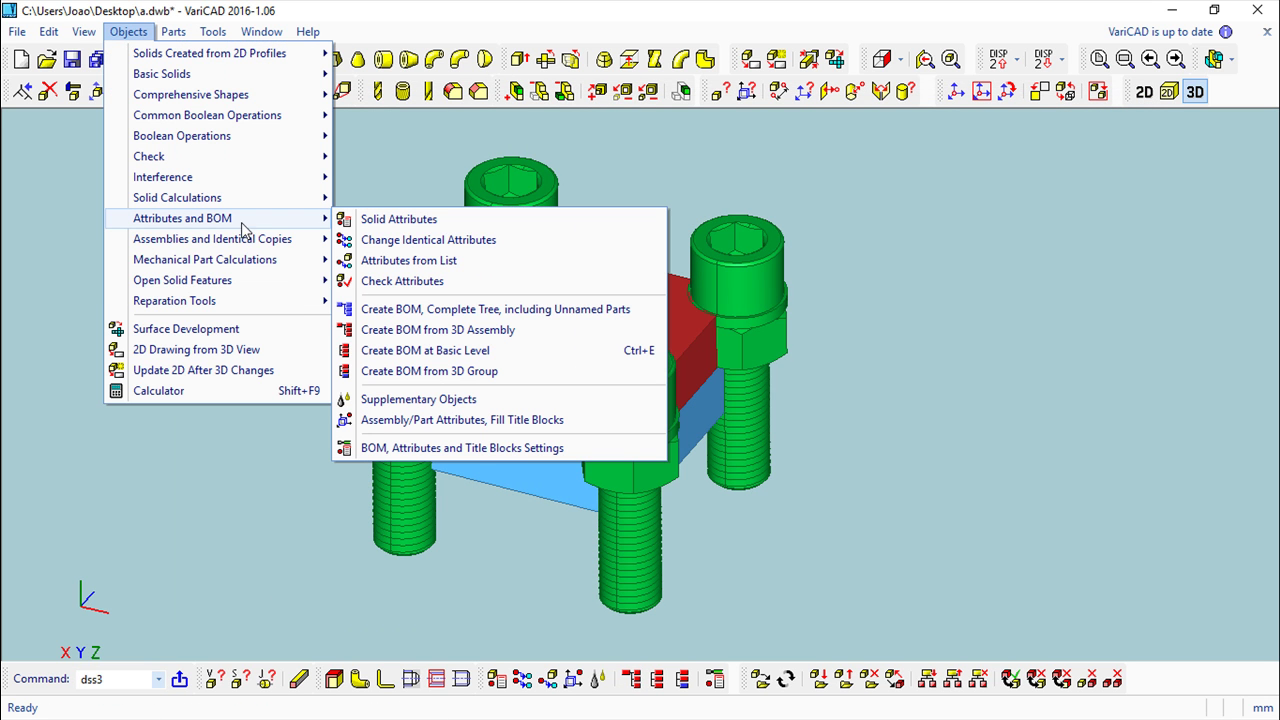
click(455, 352)
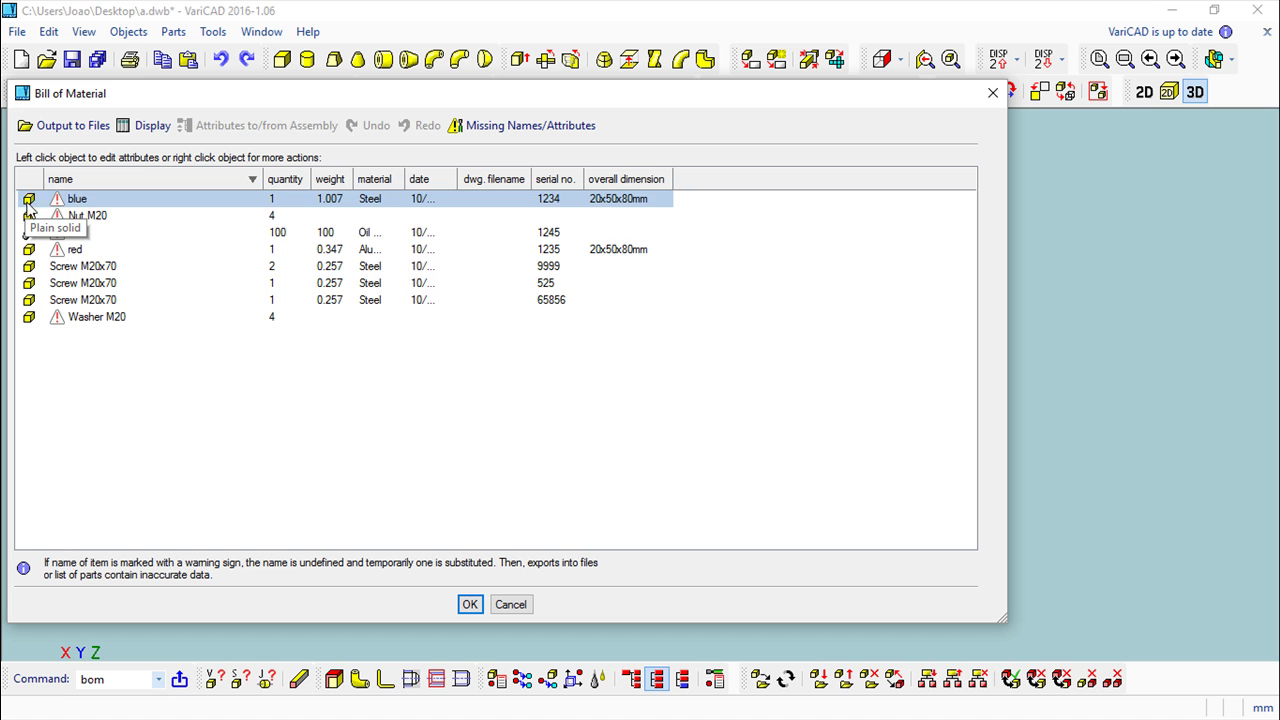
mouse_move(50, 323)
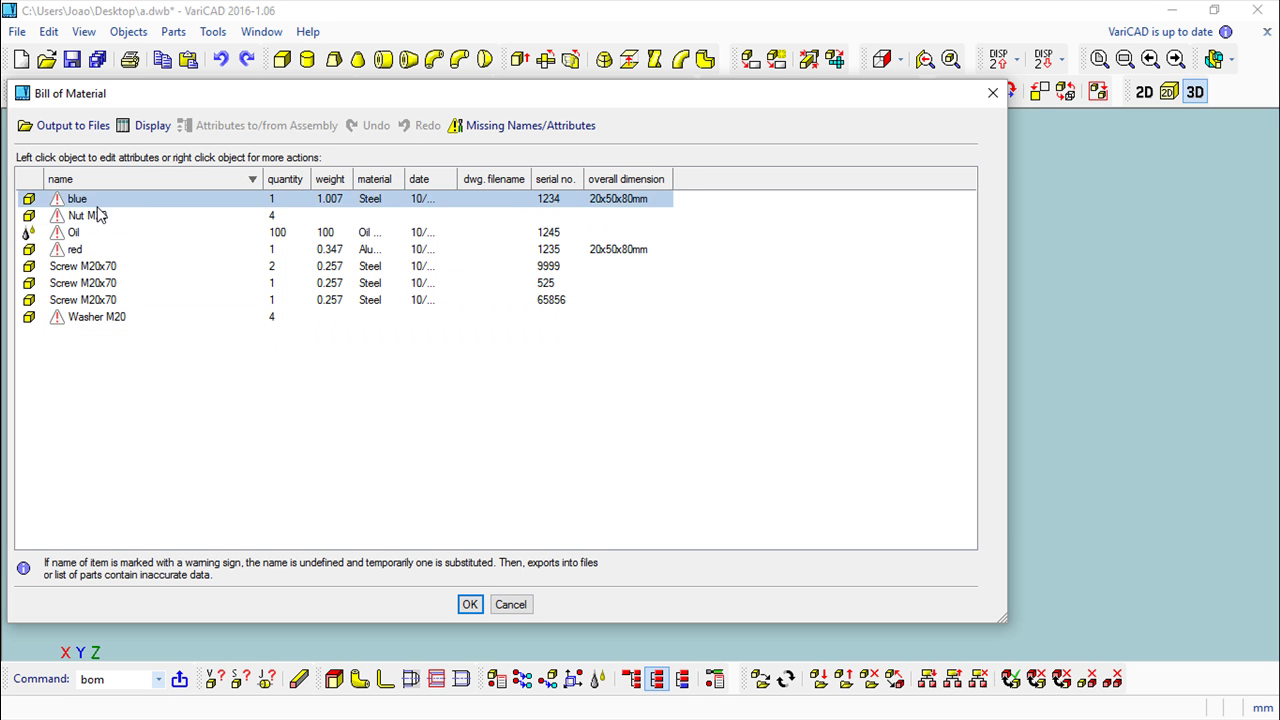
click(510, 604)
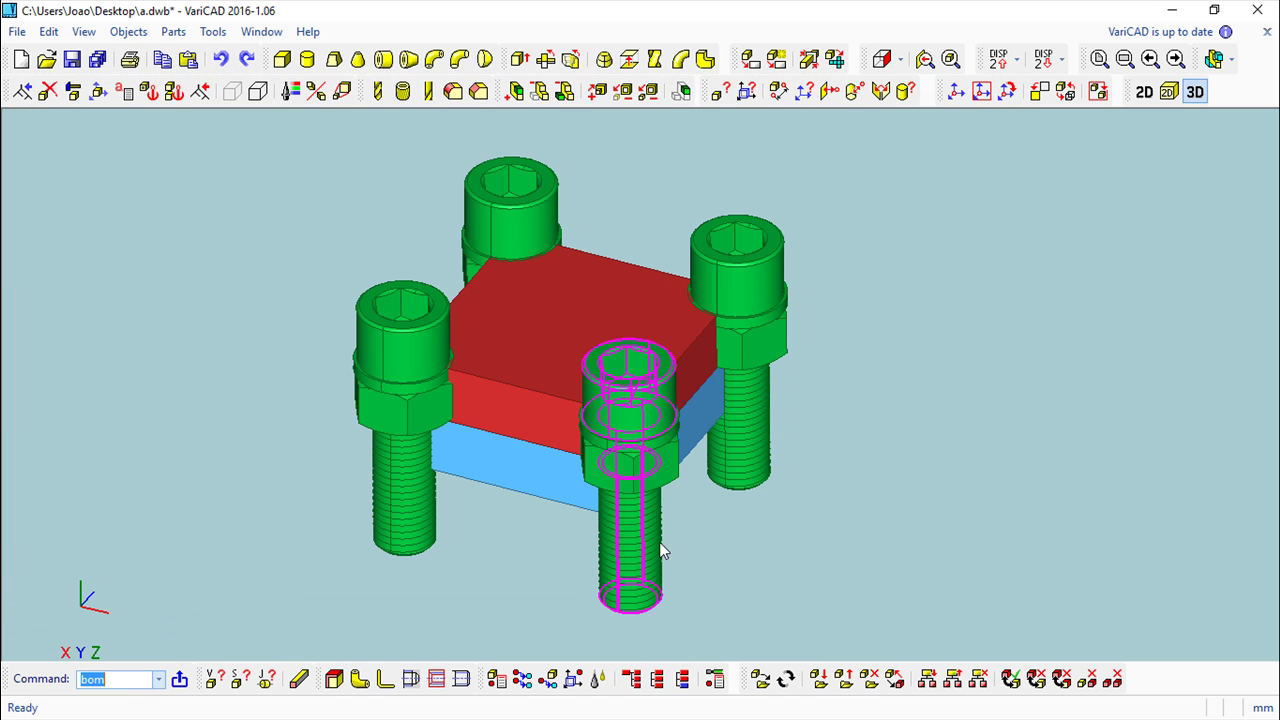
Try to create a BOM from a 3D group.
click(128, 31)
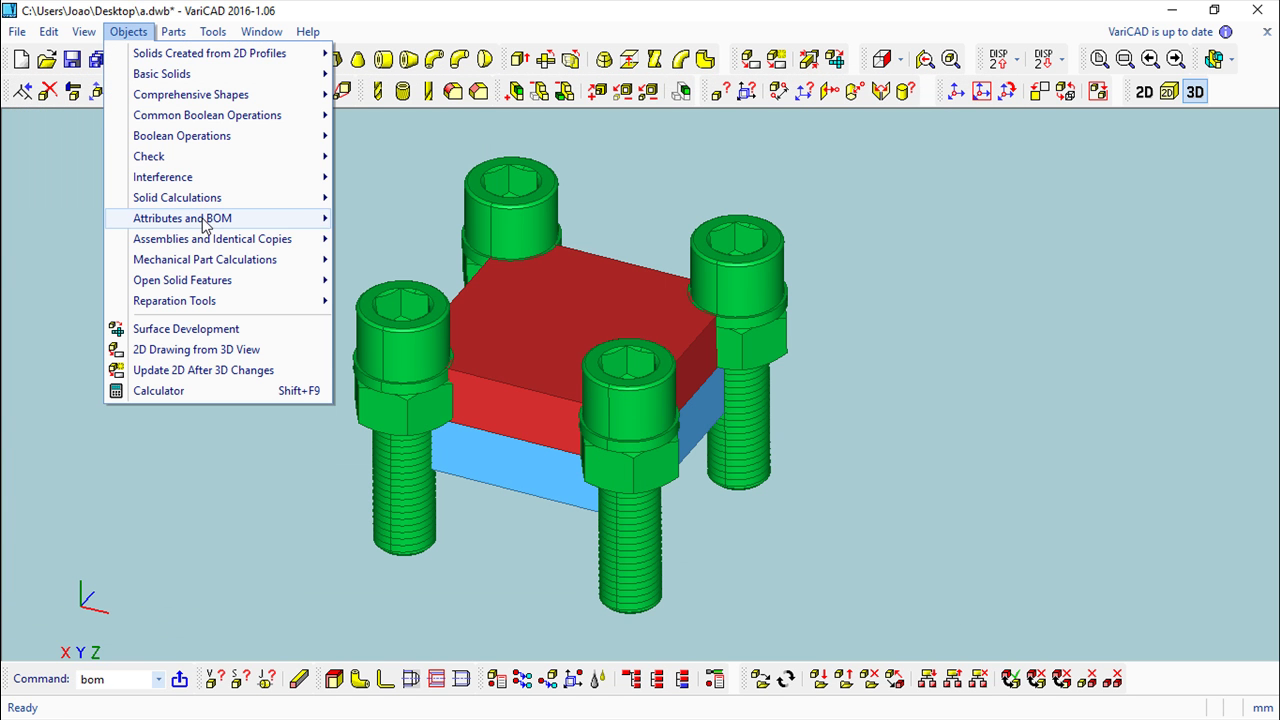
click(427, 371)
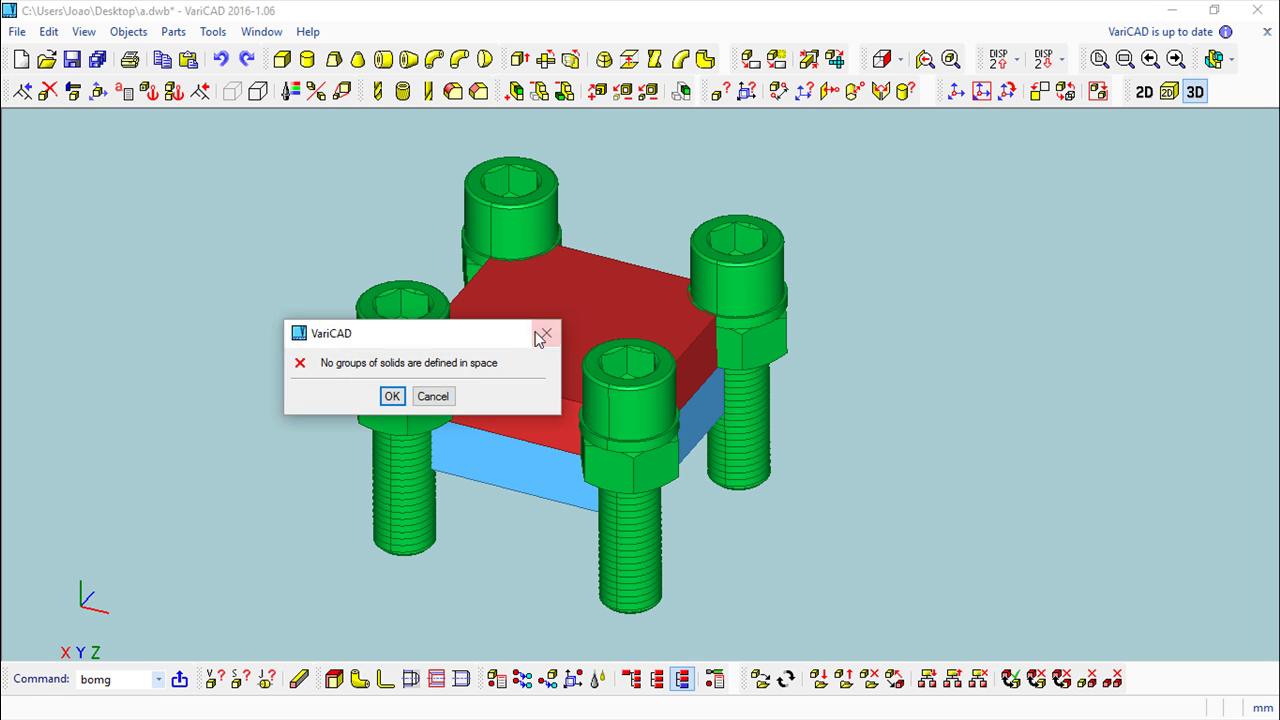
click(432, 397)
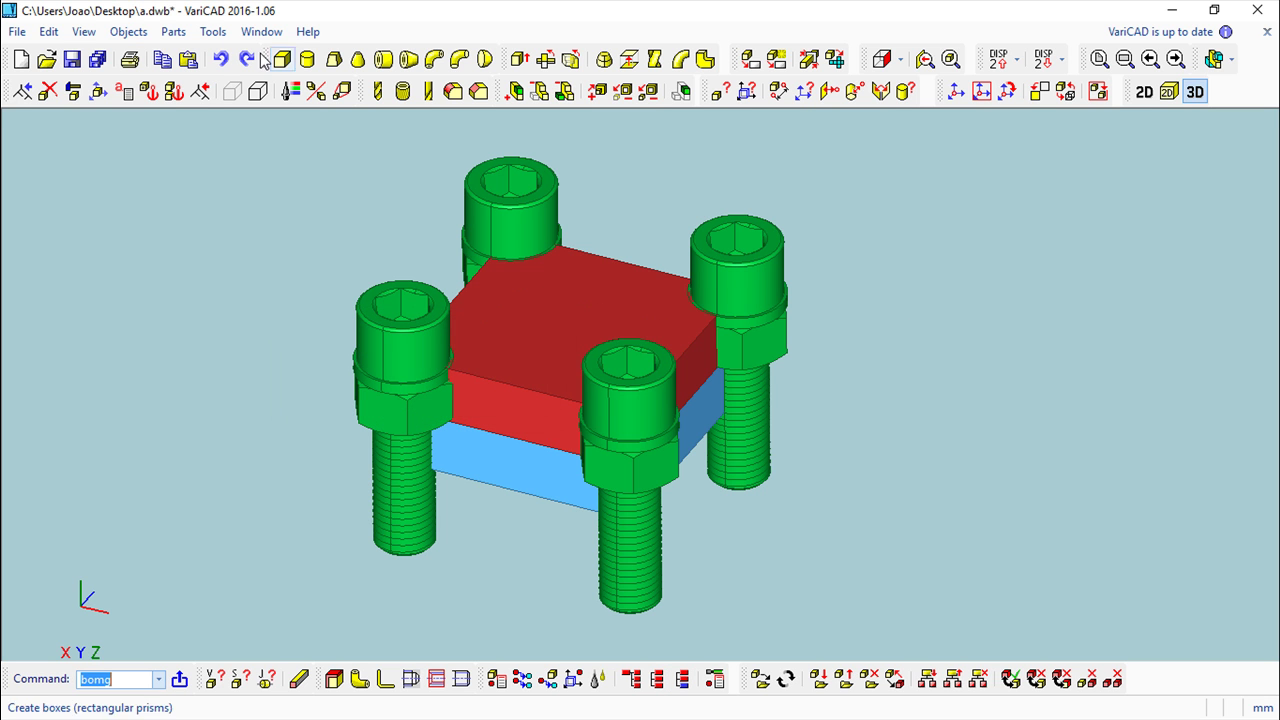
Generate the BOM at basic level again and open the attributes of the blue part.
click(128, 31)
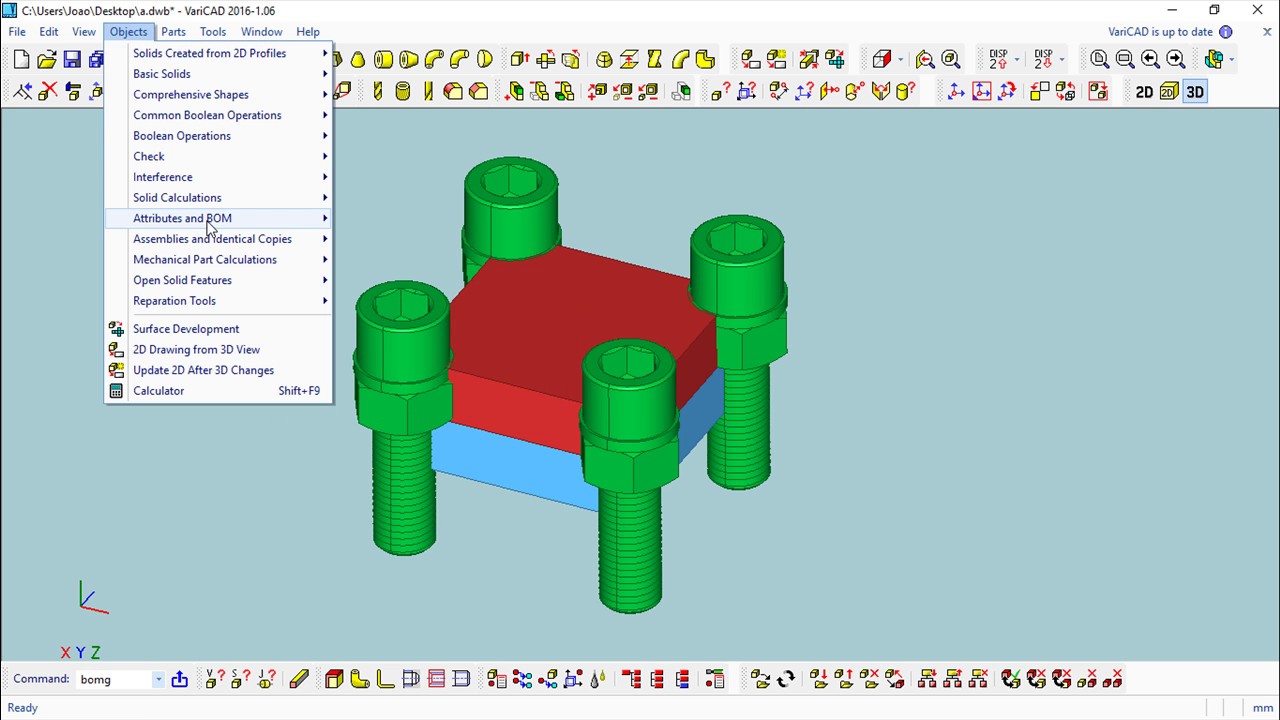
mouse_move(210, 222)
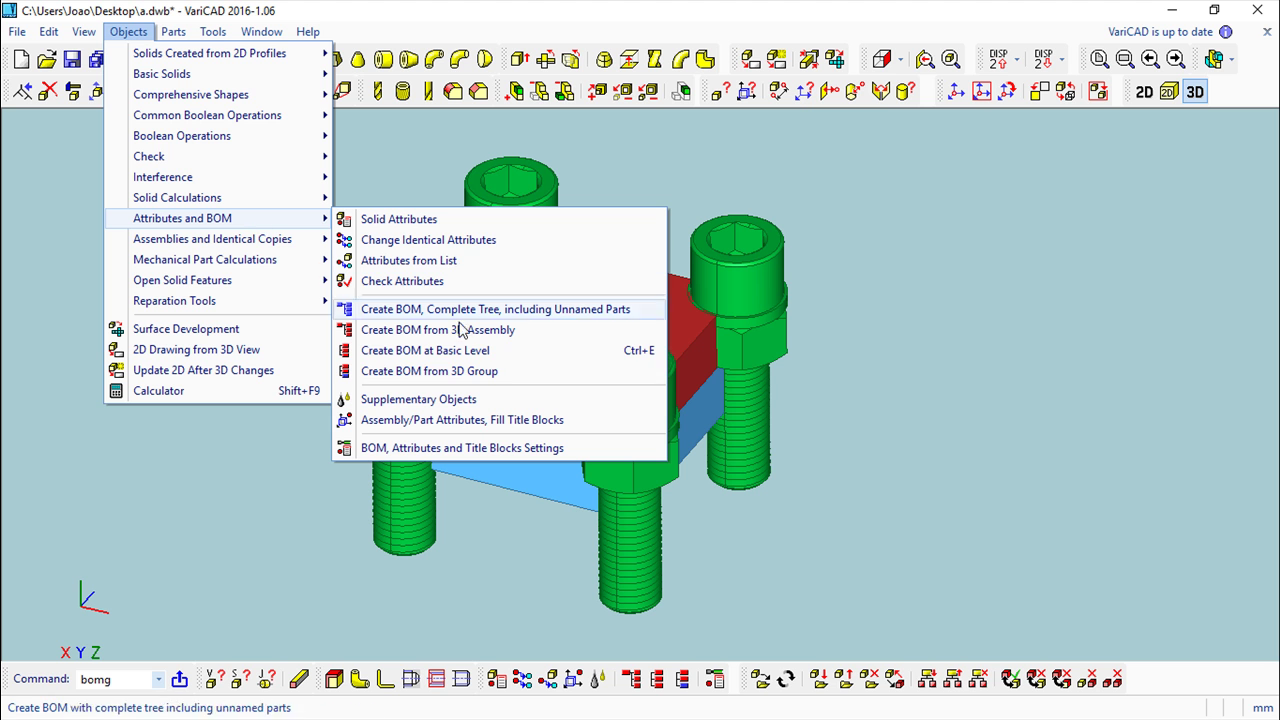
click(460, 352)
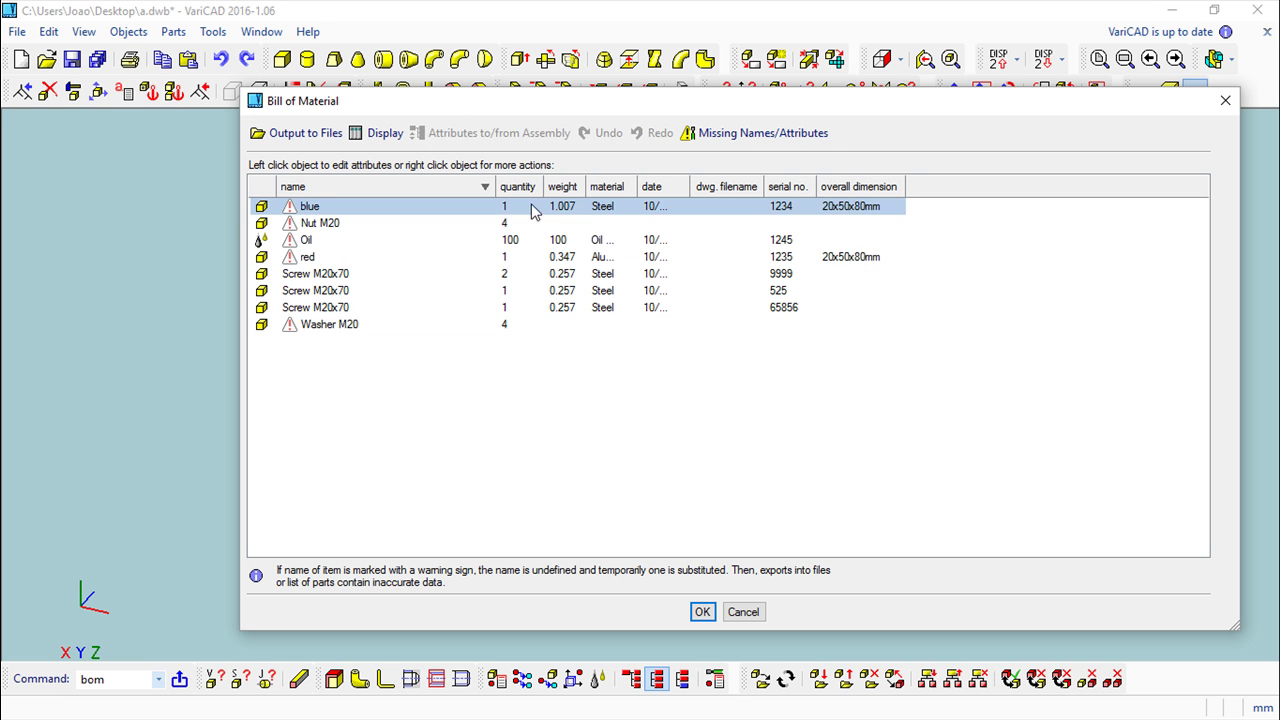
mouse_move(299, 212)
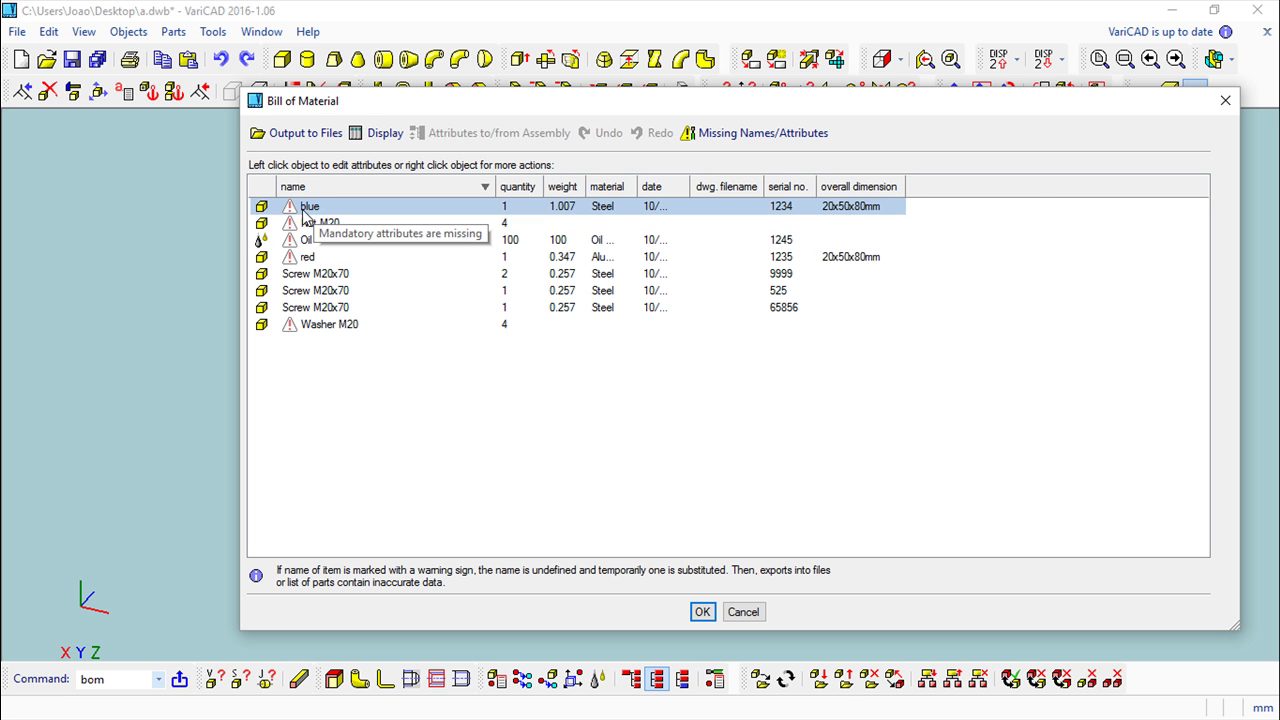
click(305, 214)
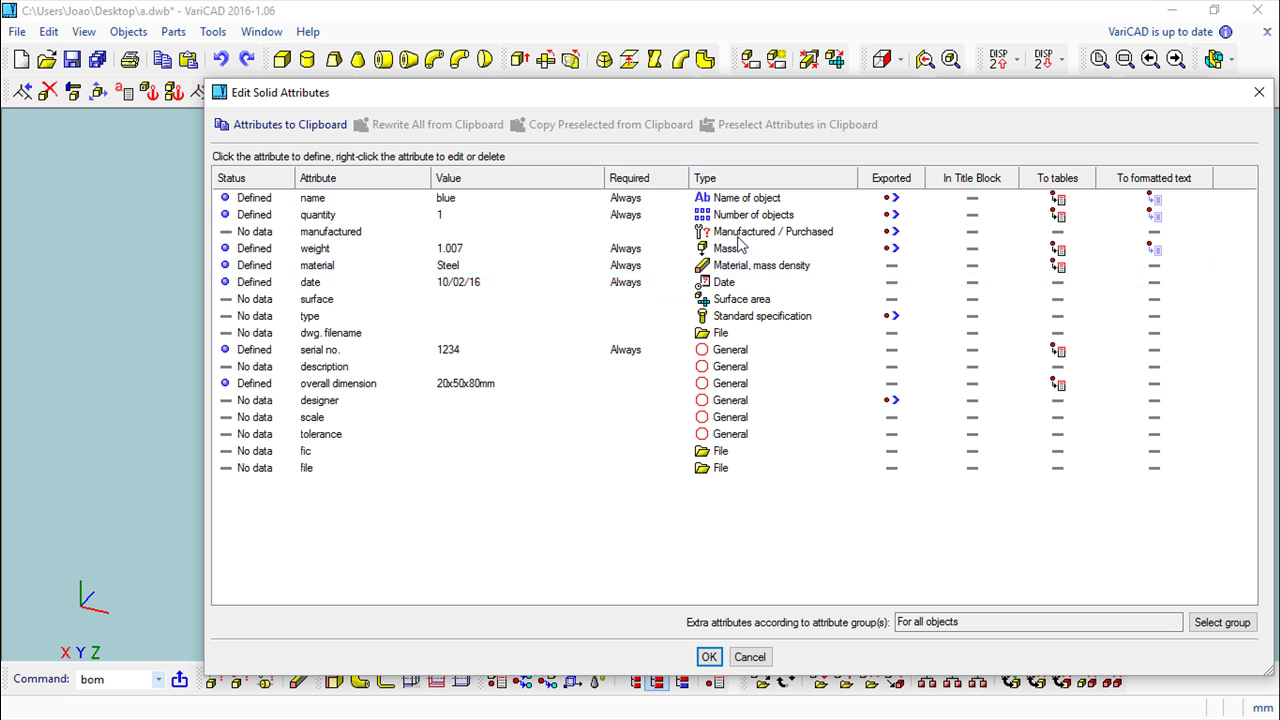
Close the blue part's attributes and export the BOM data to a text file named data on the desktop.
click(537, 218)
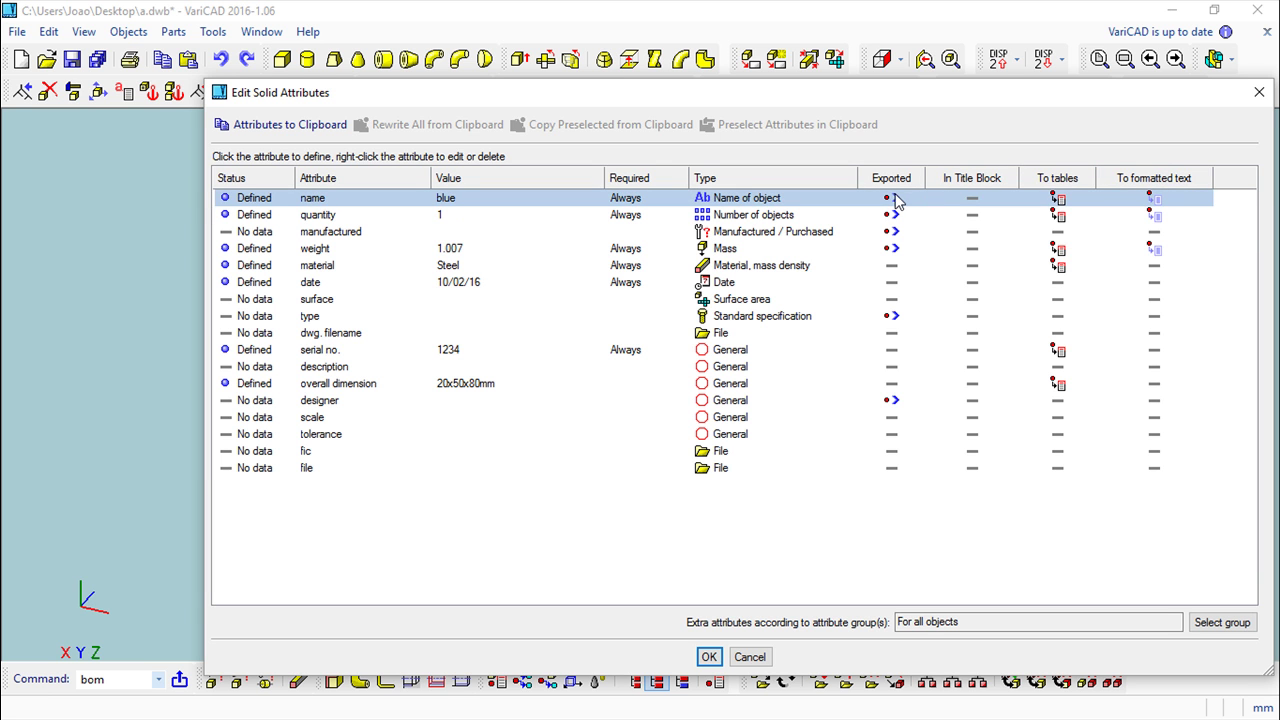
click(1262, 93)
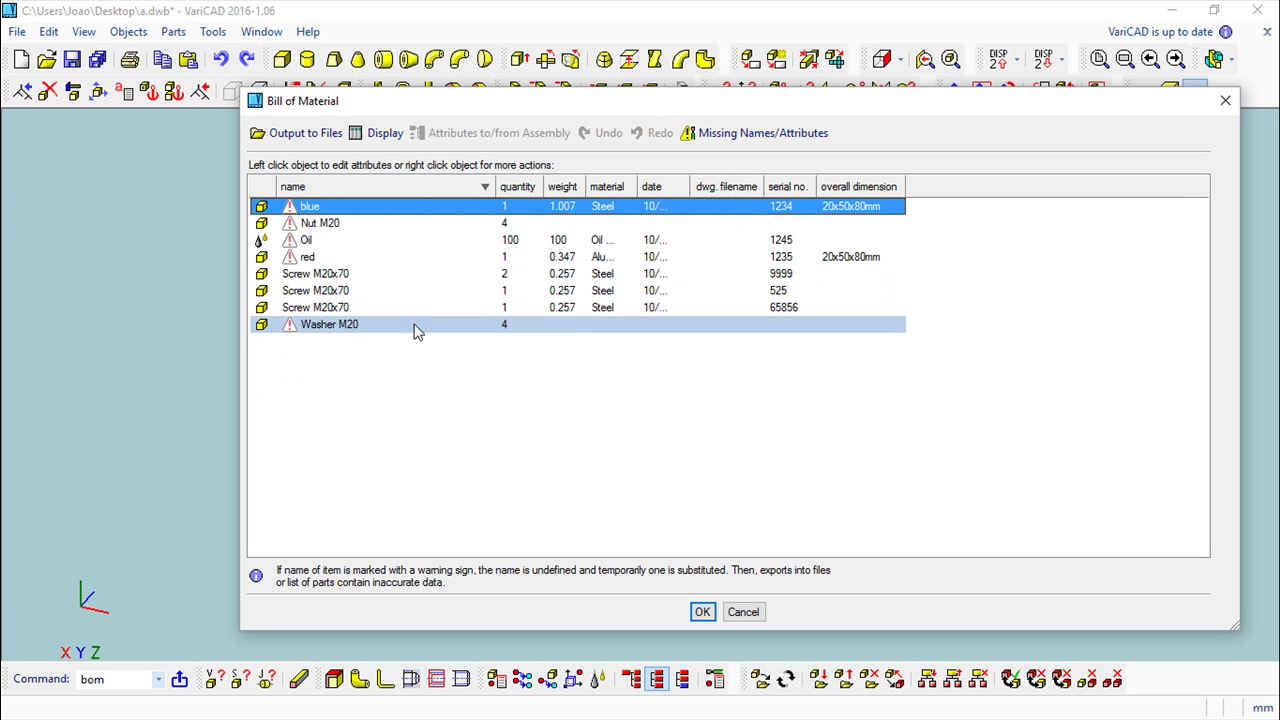
click(281, 141)
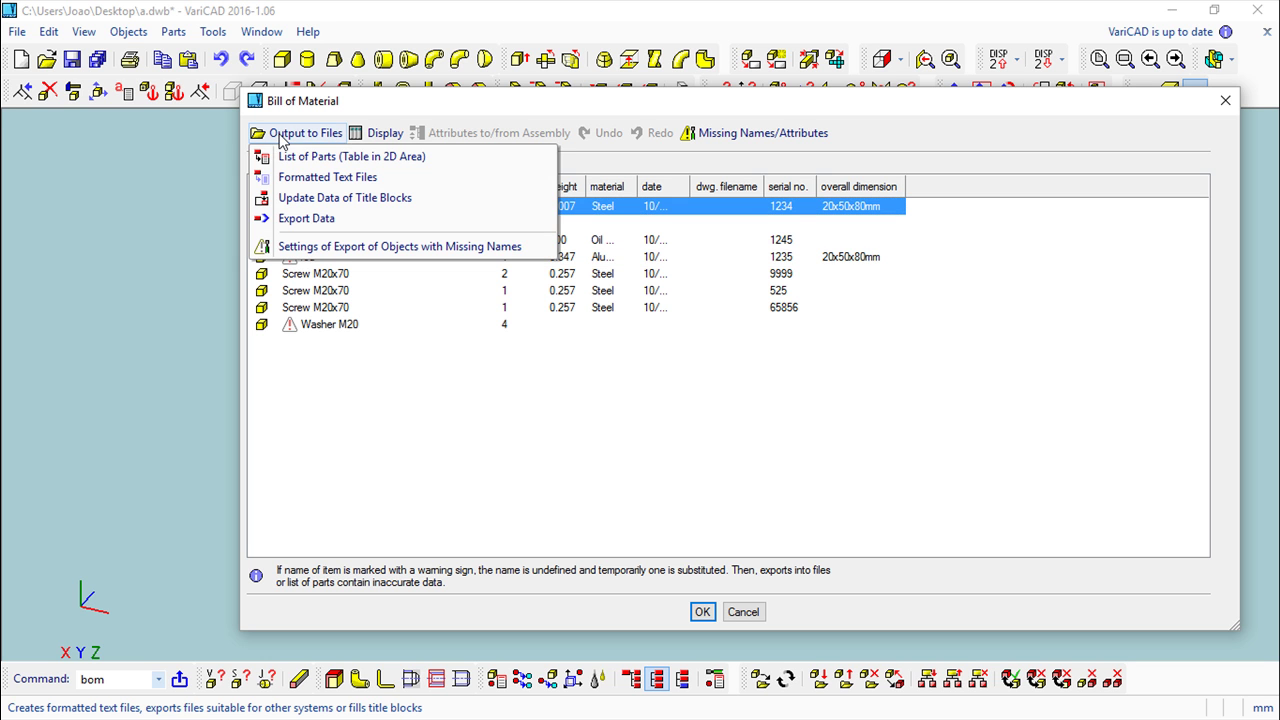
click(313, 220)
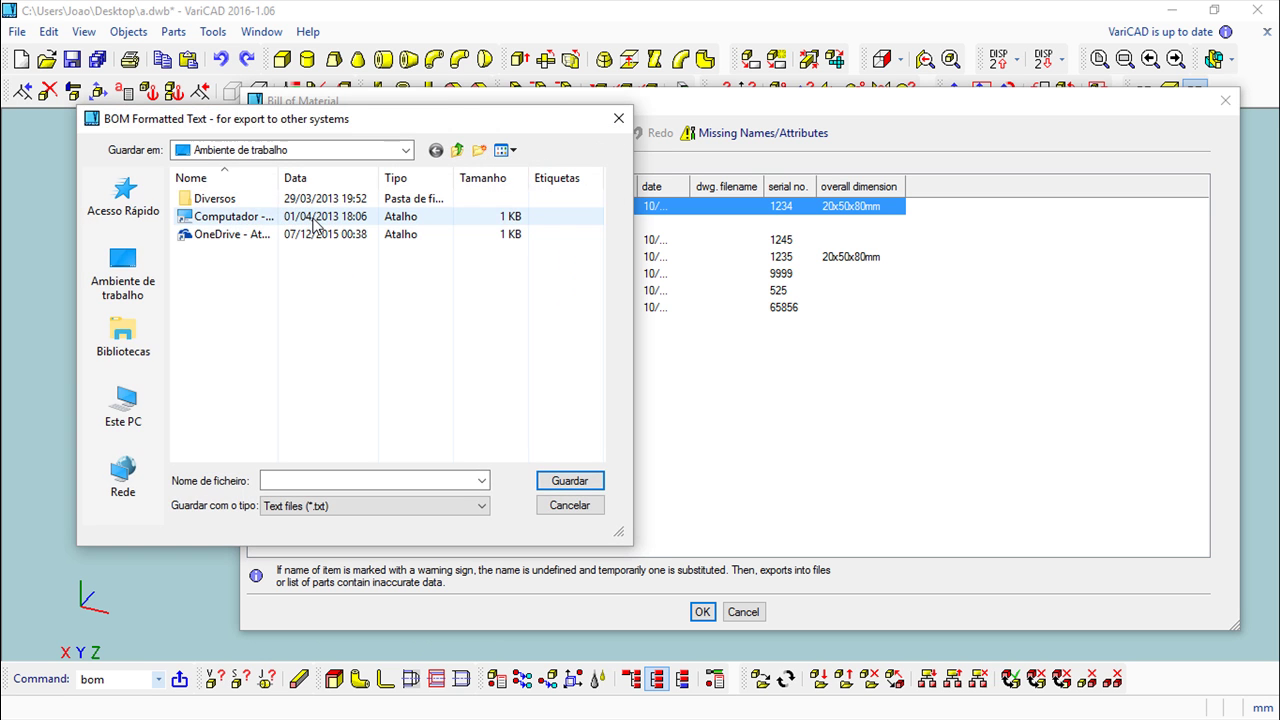
click(301, 481)
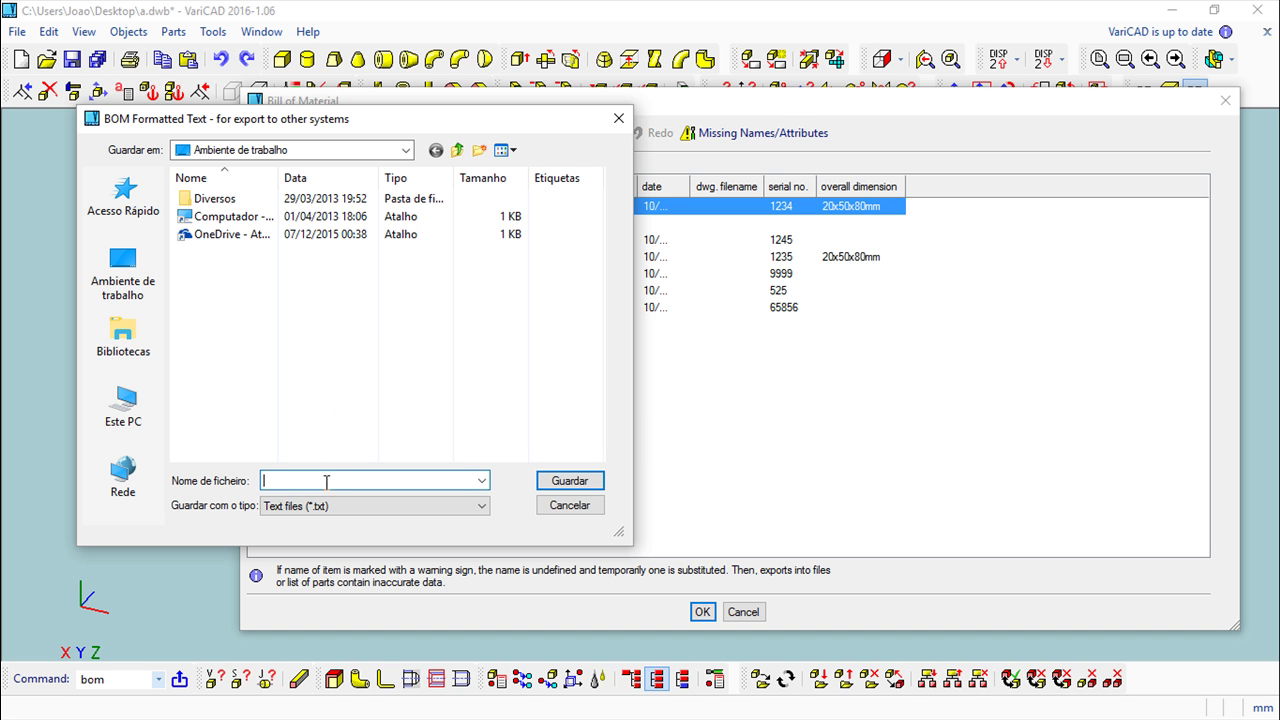
text(data)
key(Return)
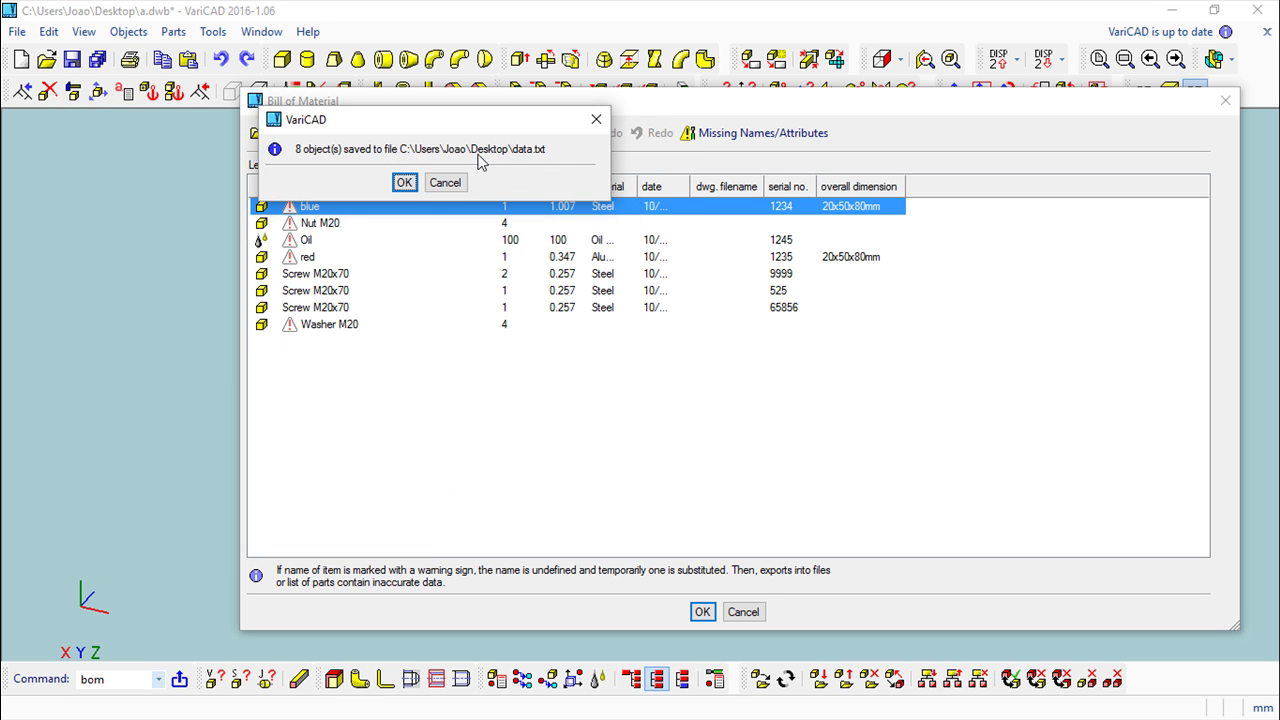
click(404, 183)
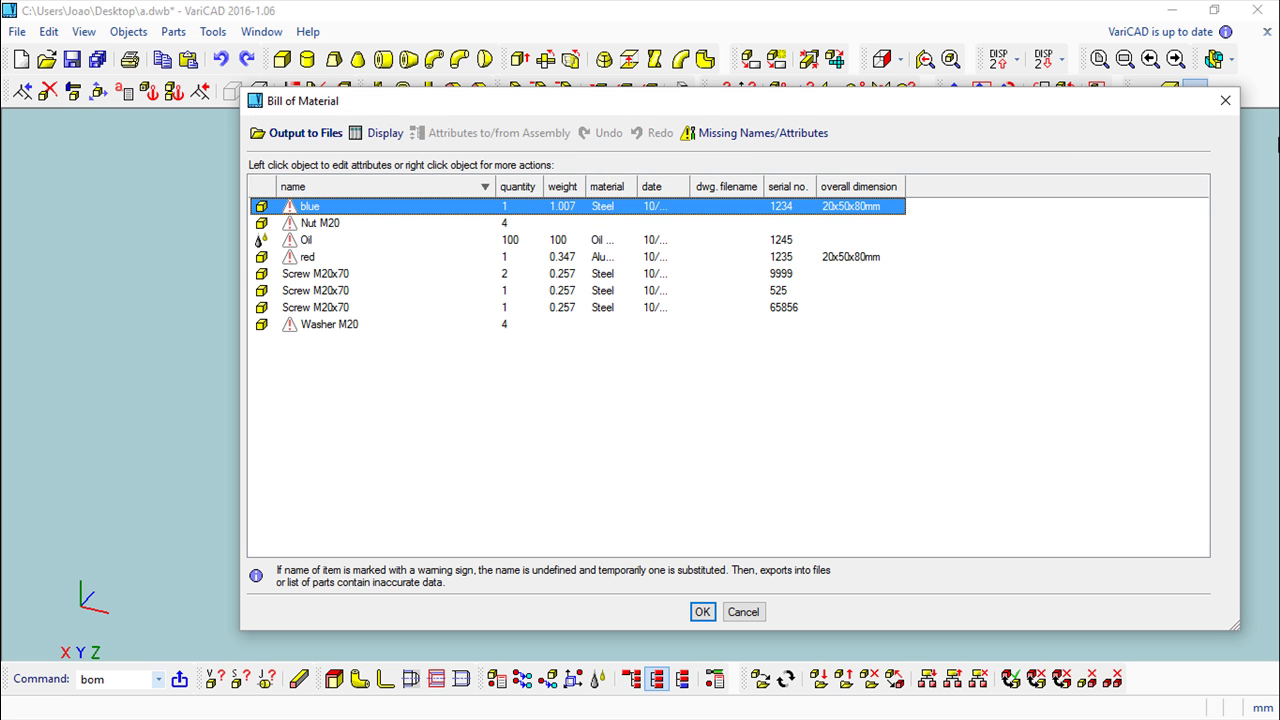
Open the exported data file from the desktop in Notepad, review its lines, close it and switch back to VariCAD.
click(1170, 12)
double_click(175, 437)
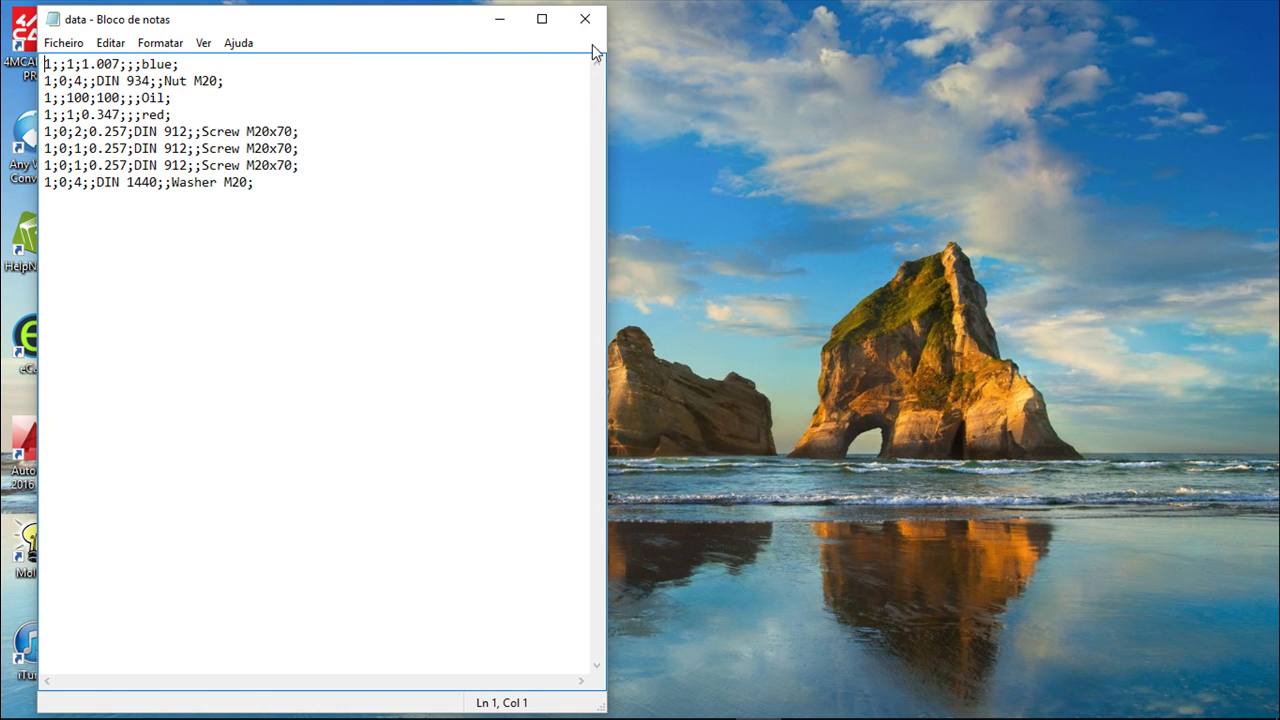
click(541, 19)
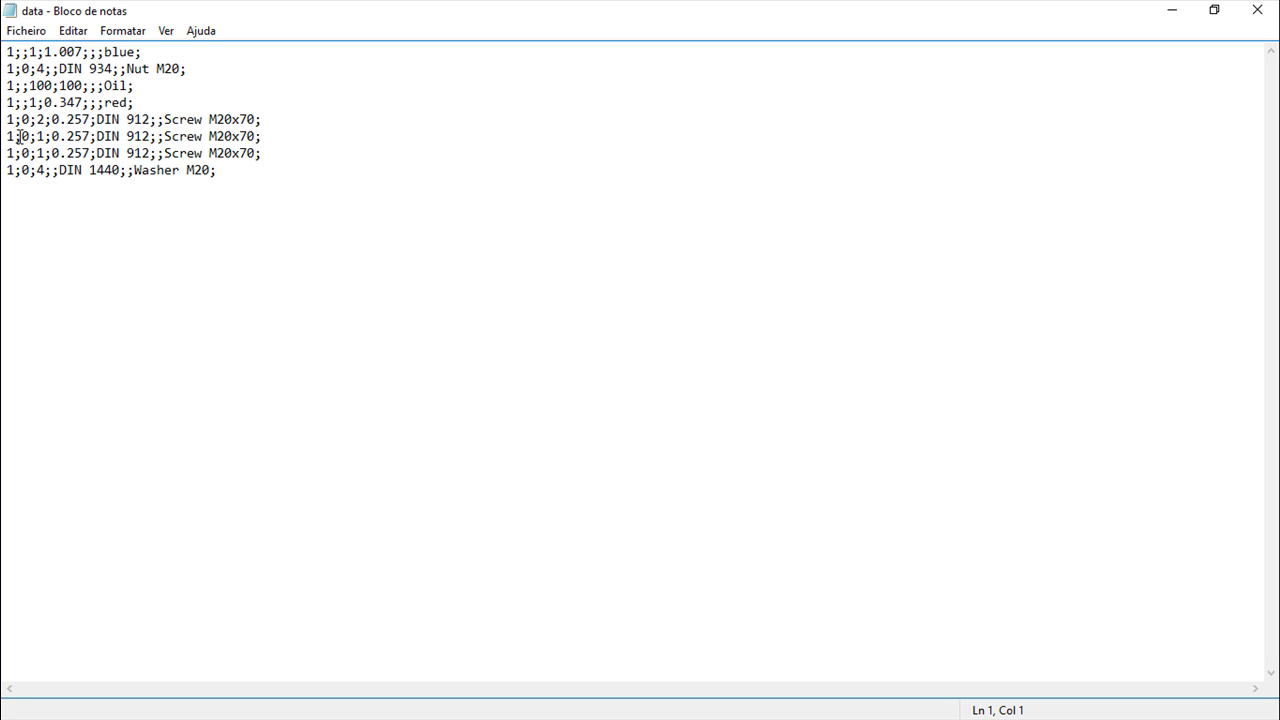
click(110, 221)
drag(229, 176, 5, 57)
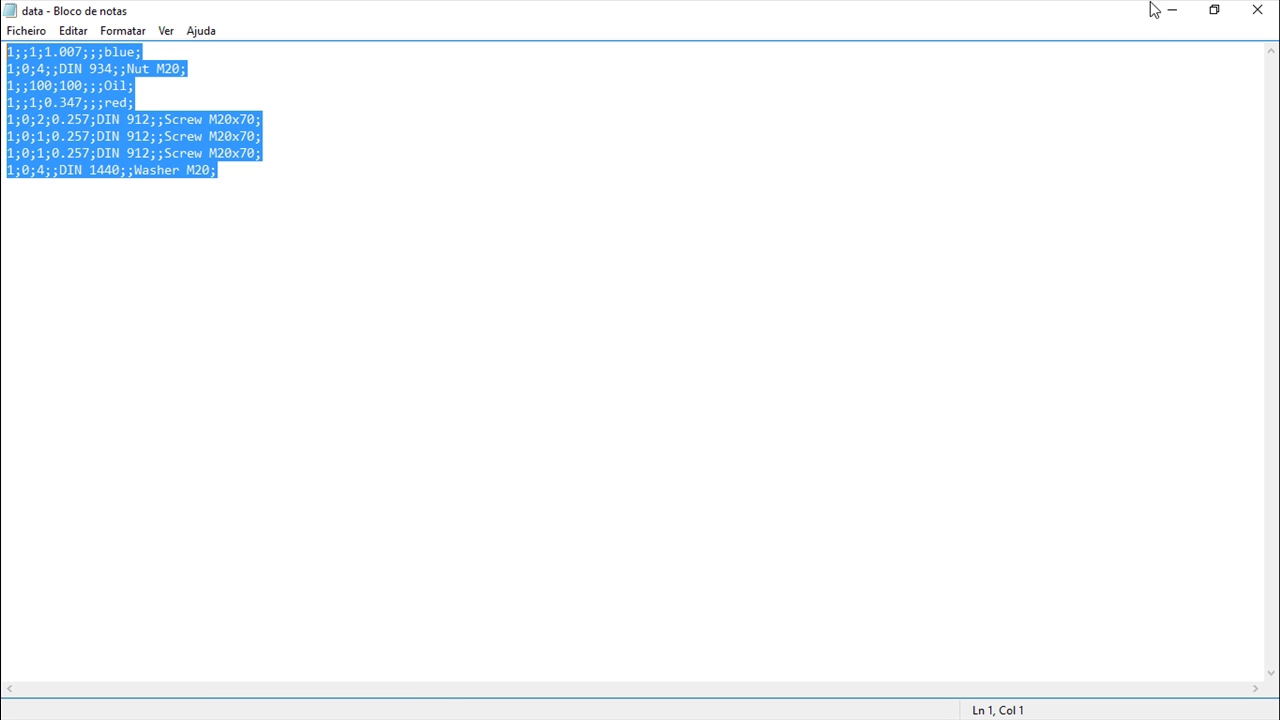
click(1252, 10)
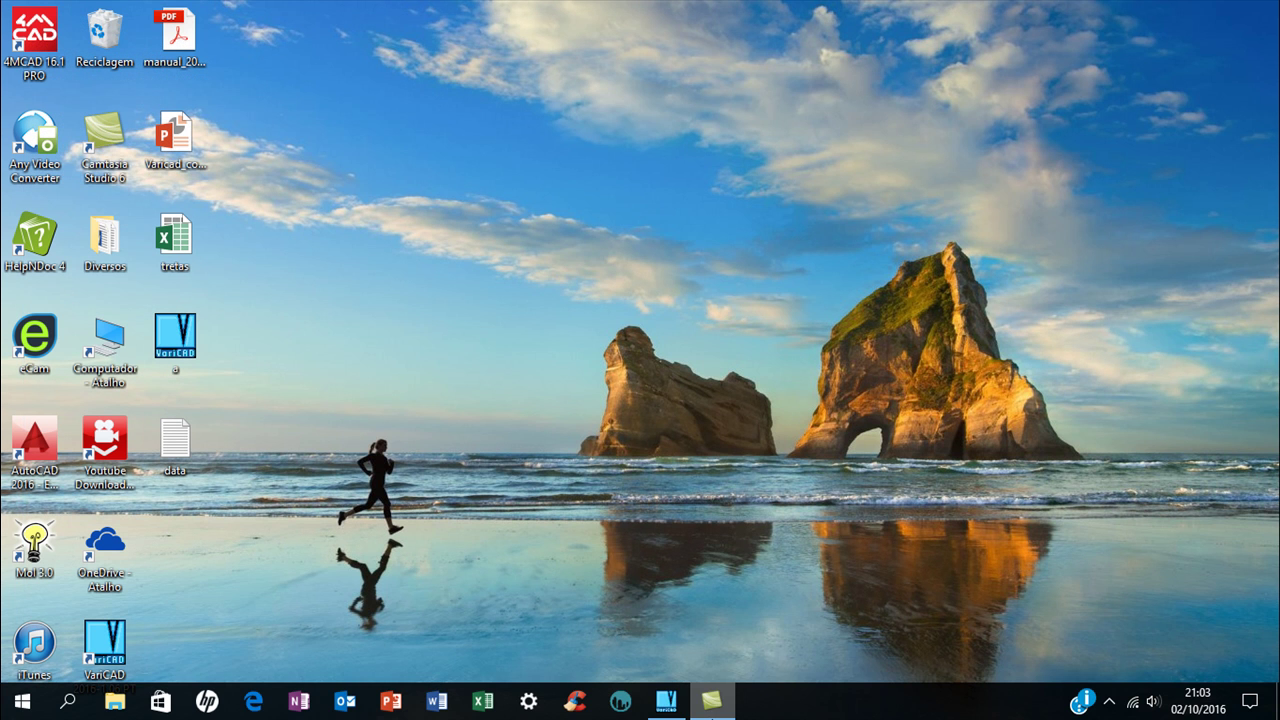
click(666, 702)
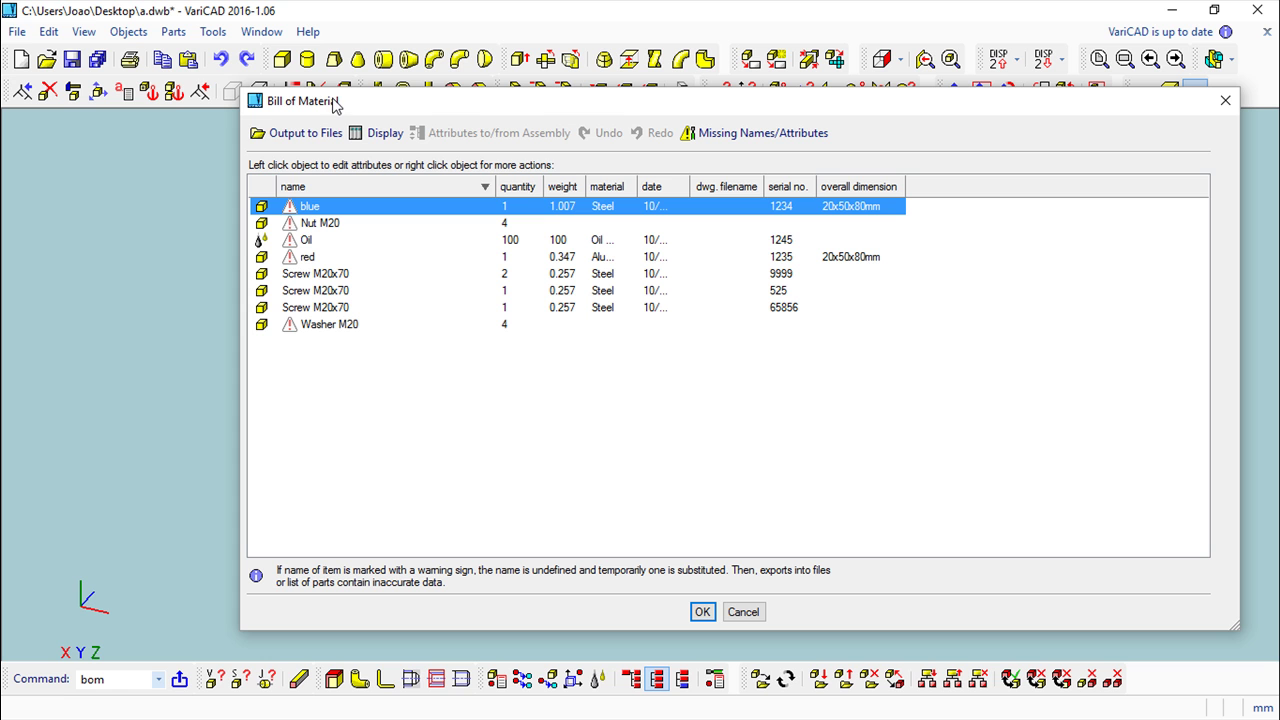
Output the BOM as a formatted text file named text on the desktop.
click(293, 136)
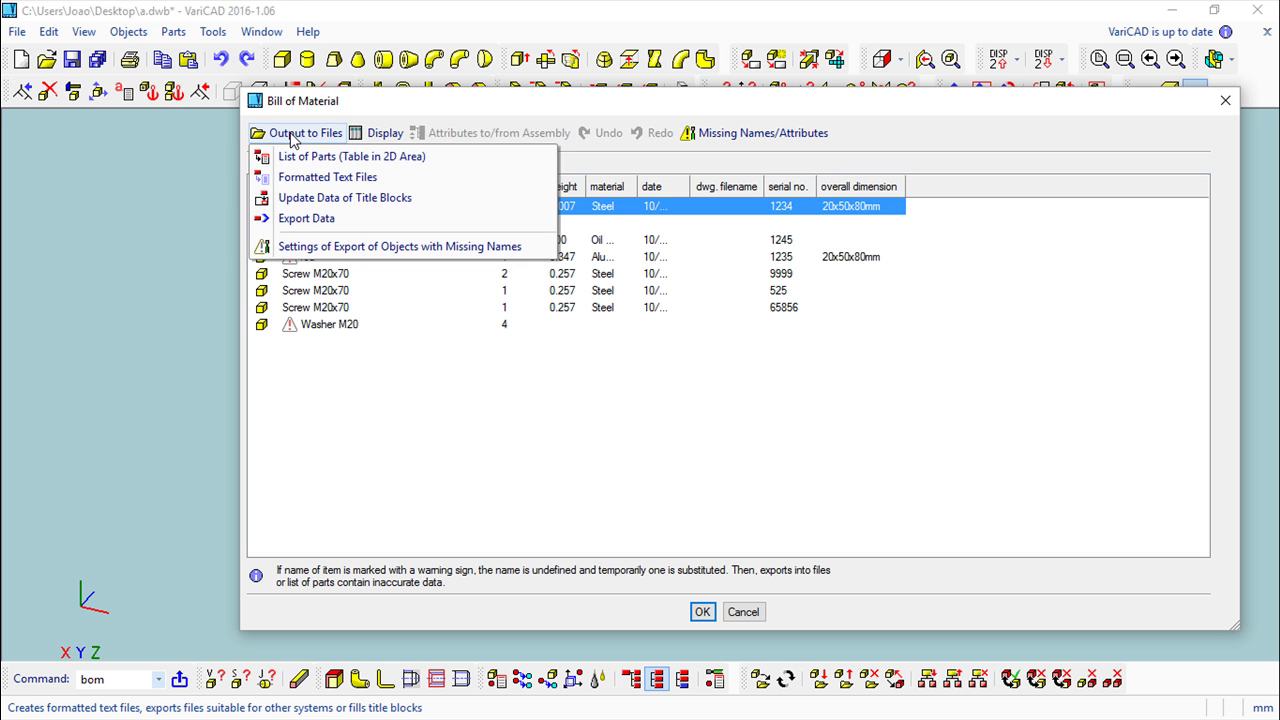
click(366, 179)
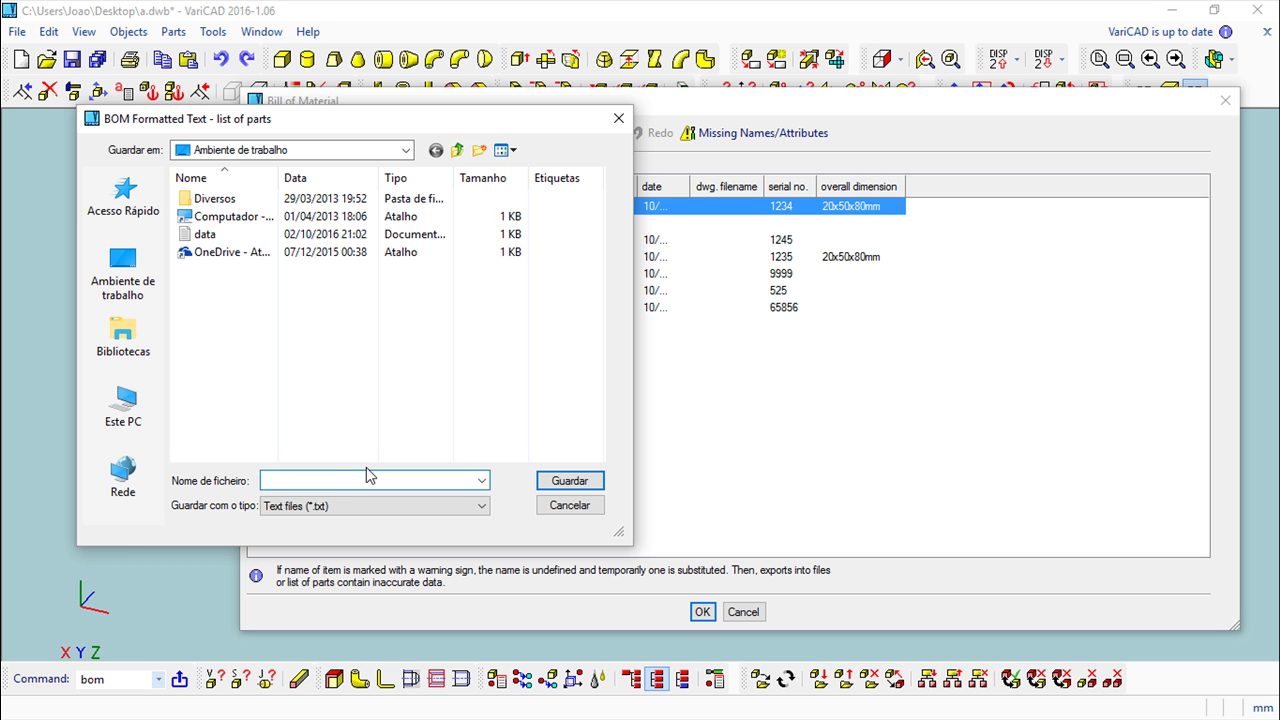
text(text)
click(571, 482)
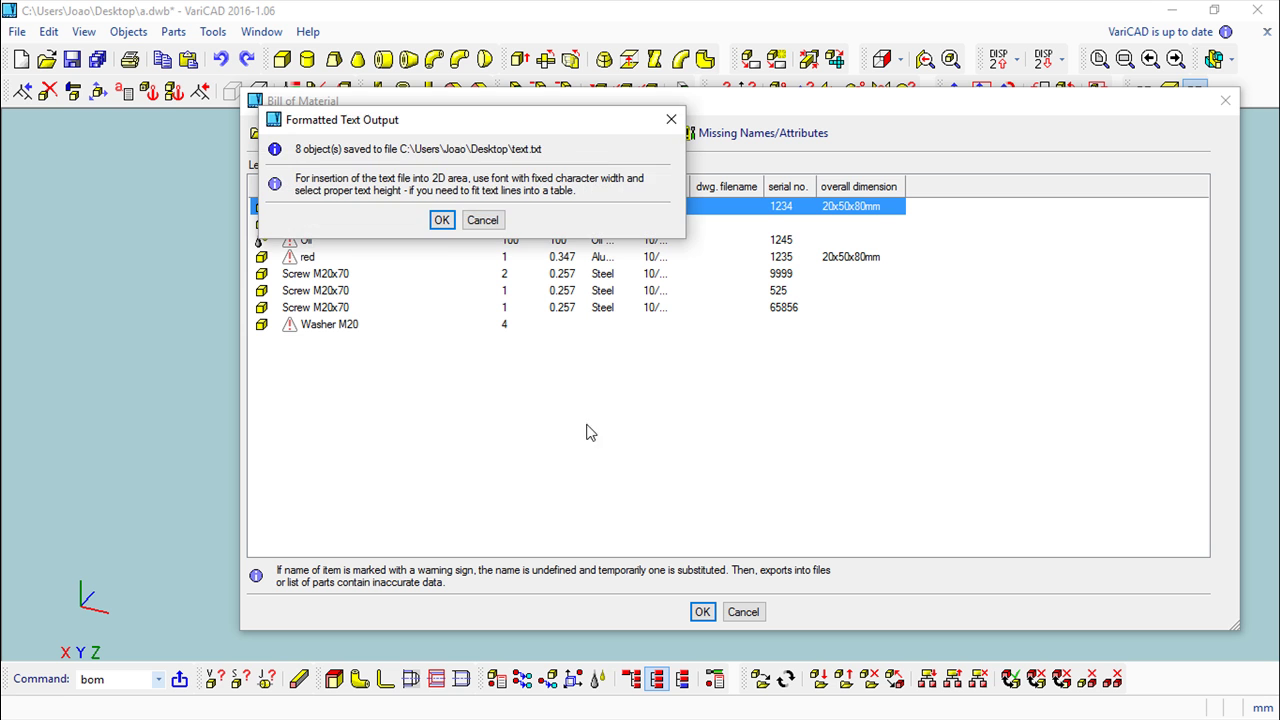
click(440, 220)
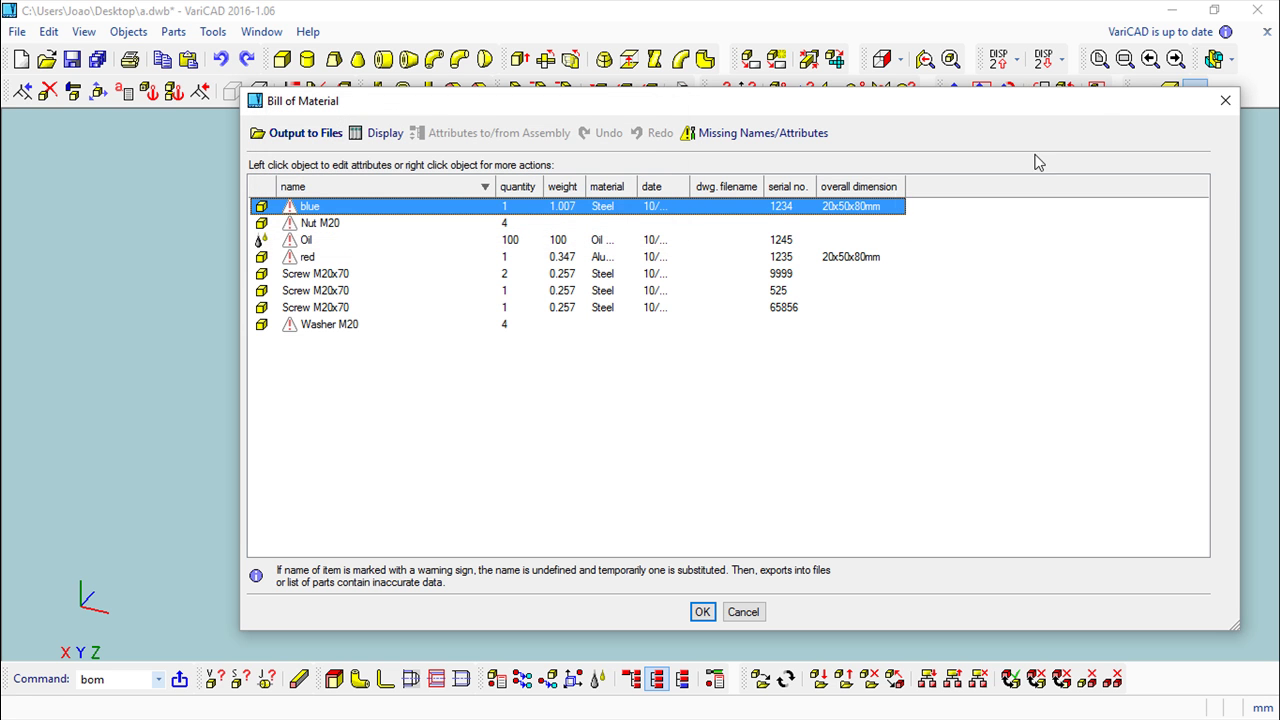
Open the formatted text file from the desktop in Notepad, review its columns, close it and return to VariCAD.
click(1171, 12)
double_click(172, 560)
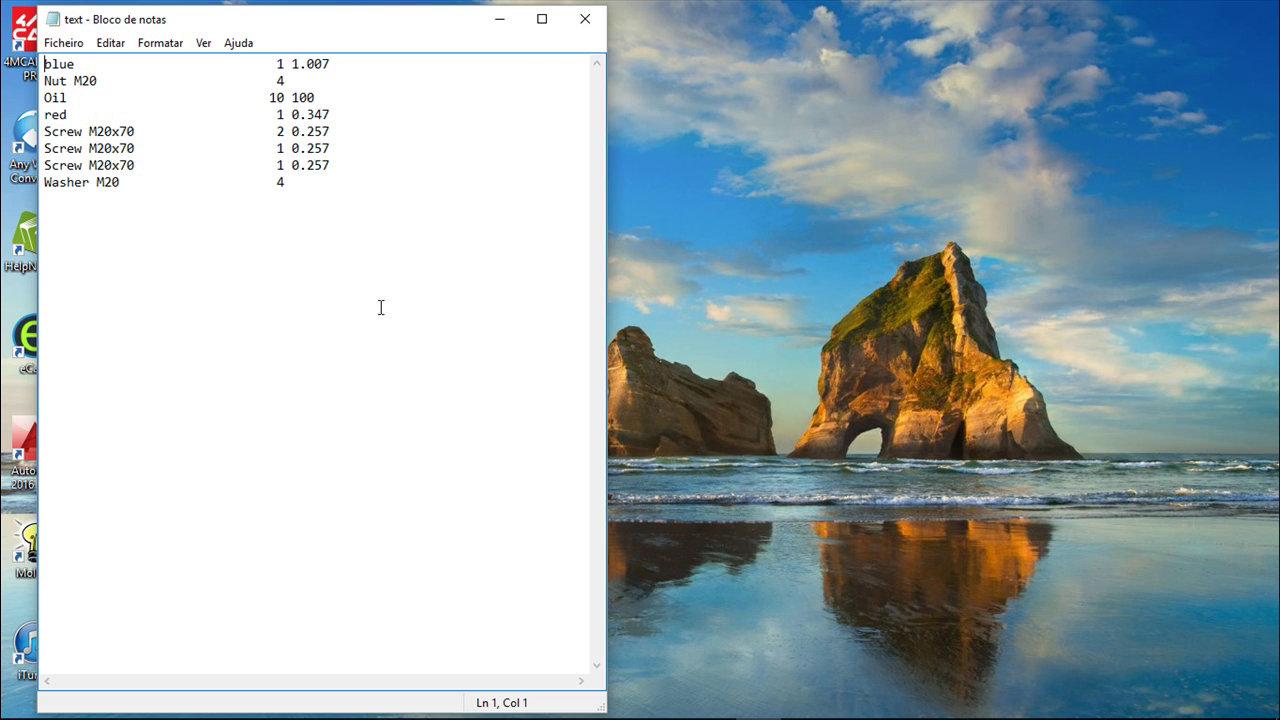
click(541, 20)
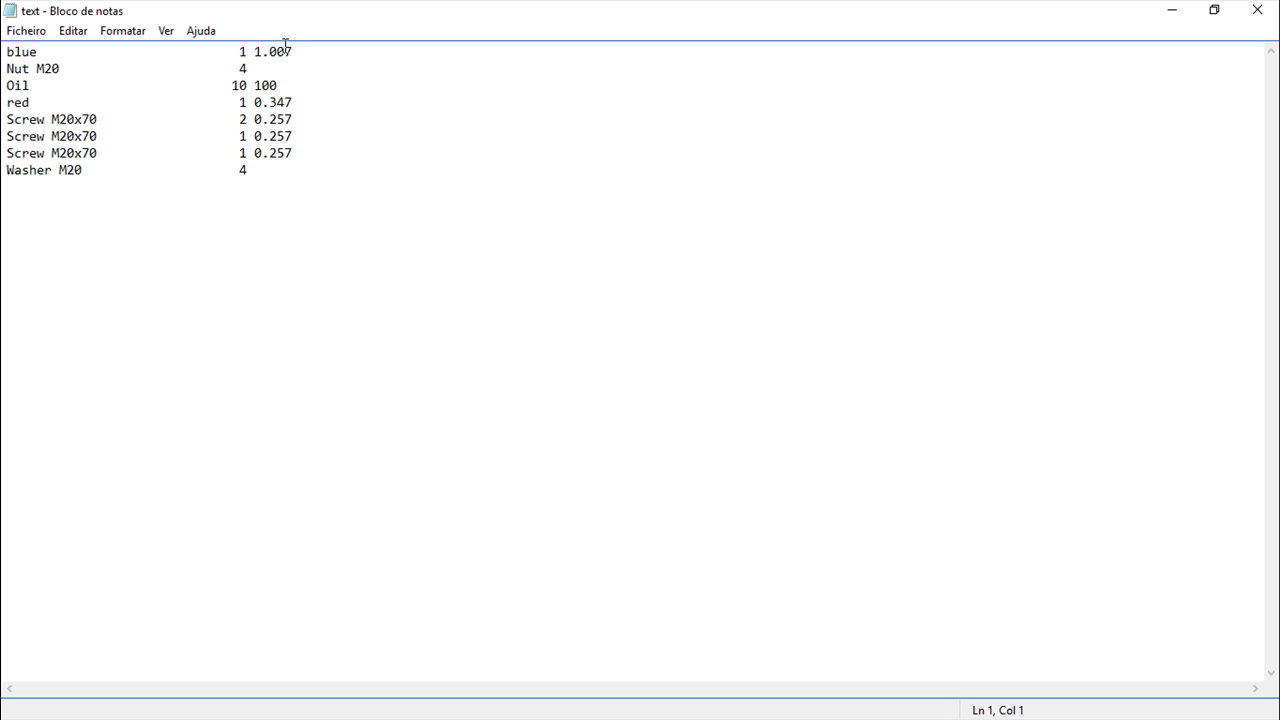
click(1259, 24)
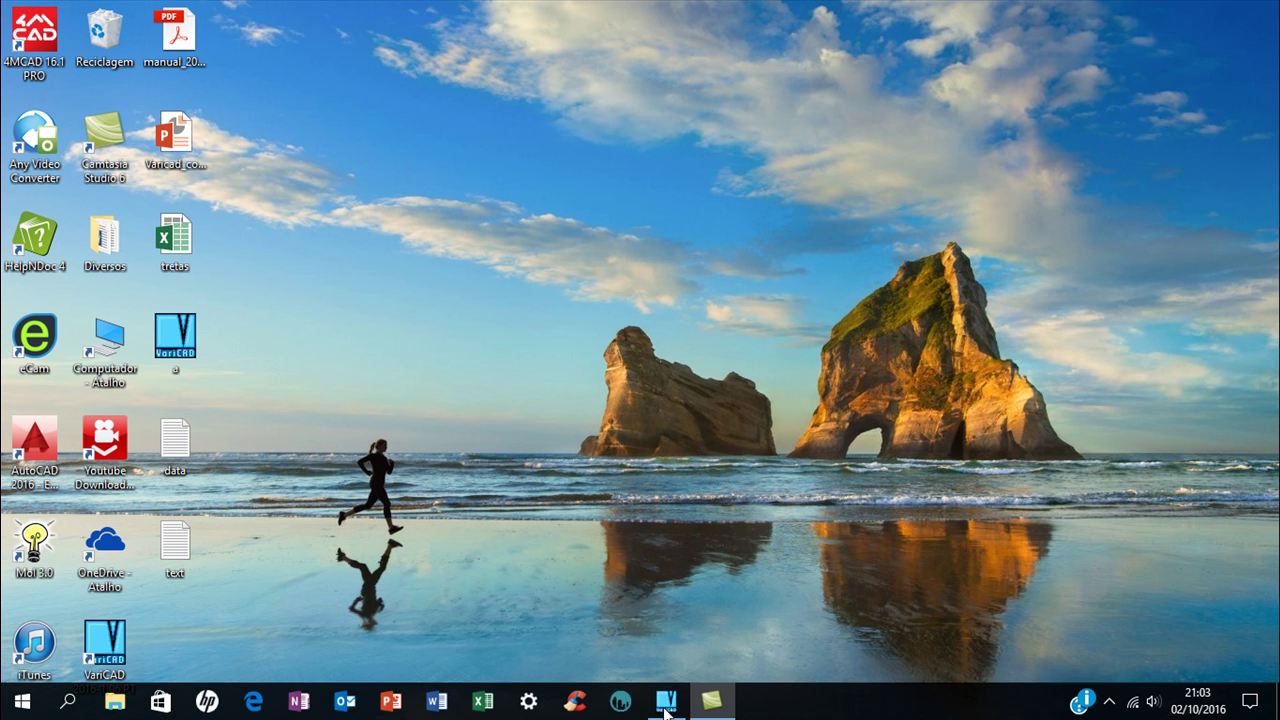
click(666, 702)
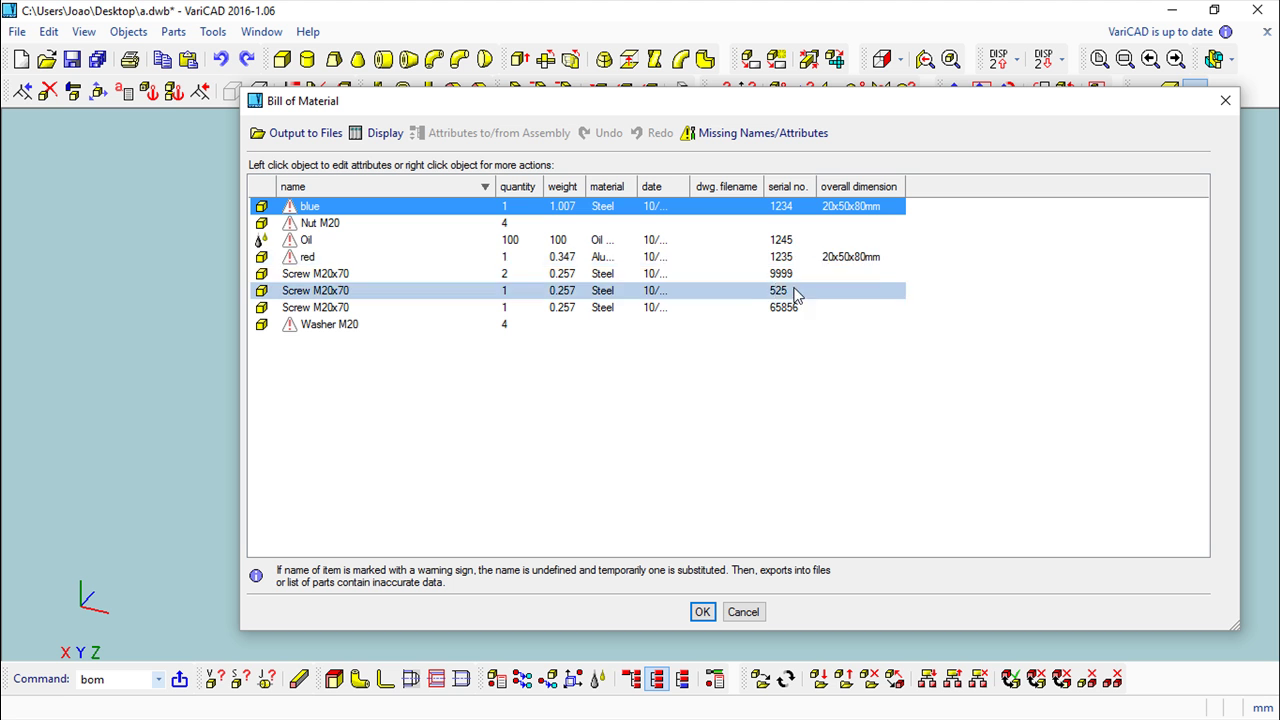
Close the bill of material and examine which attributes are output to formatted text in the BOM, attributes and title blocks settings.
click(703, 612)
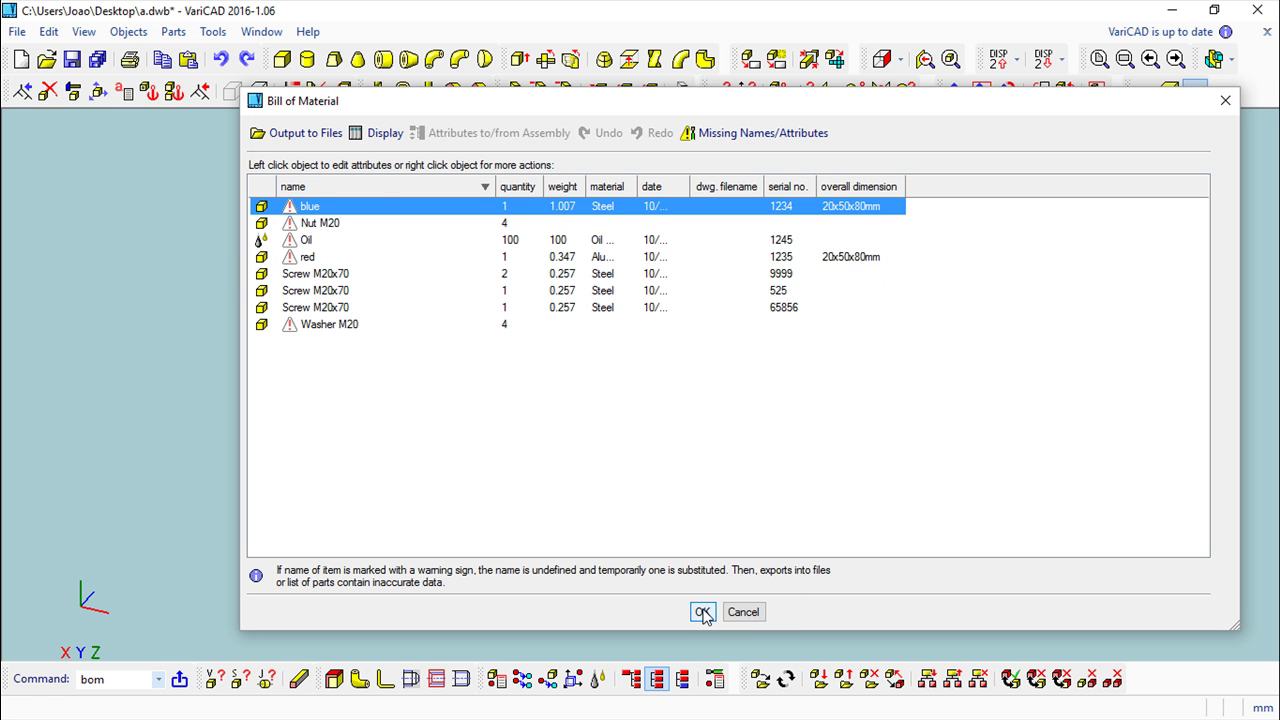
click(129, 32)
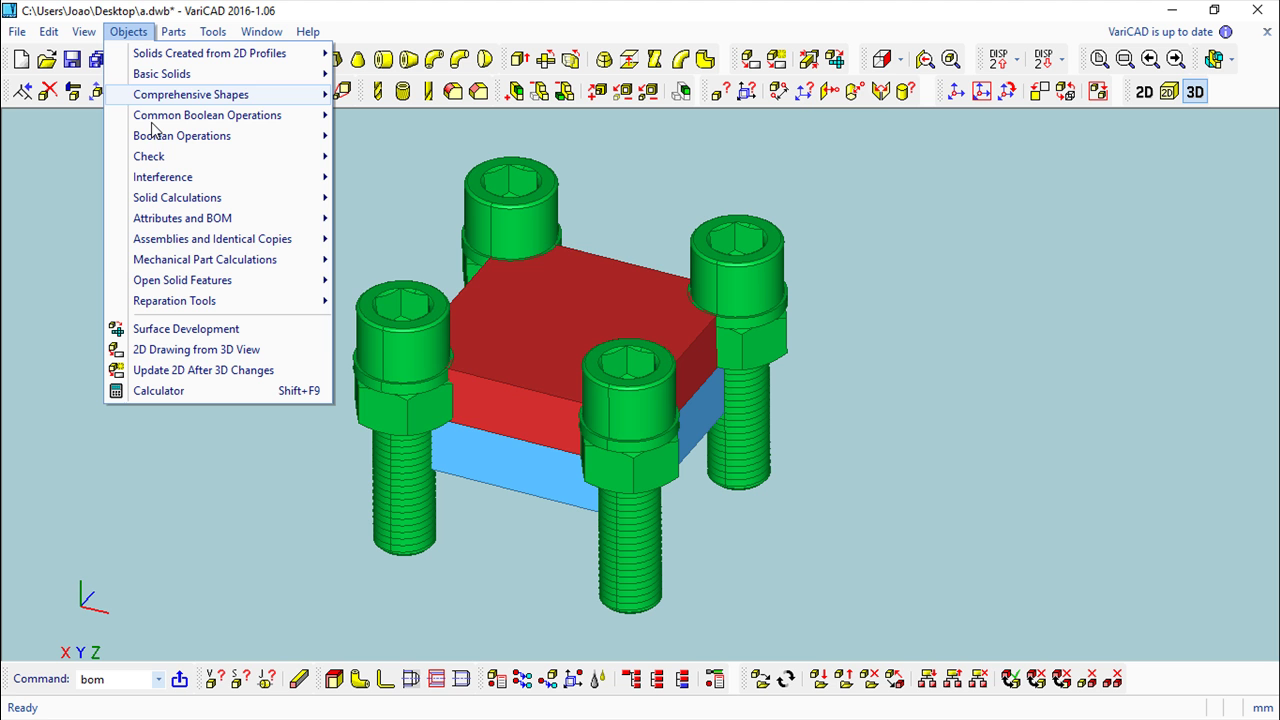
mouse_move(190, 220)
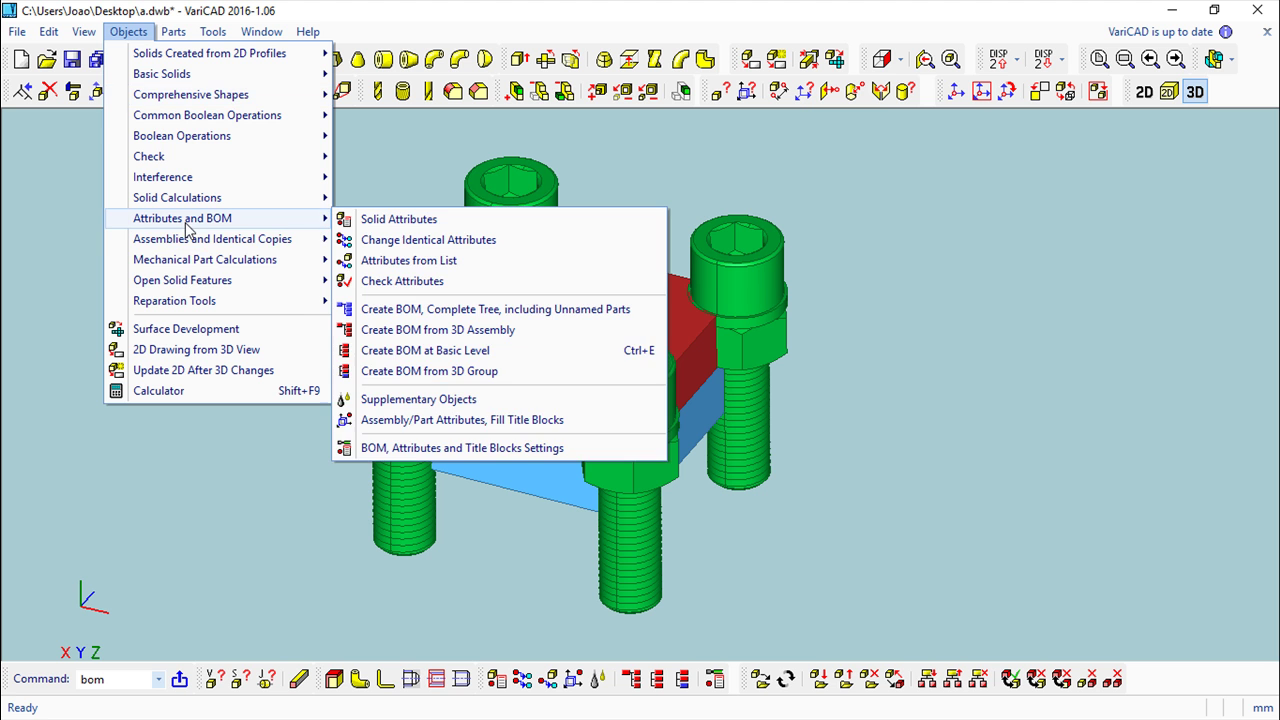
click(450, 449)
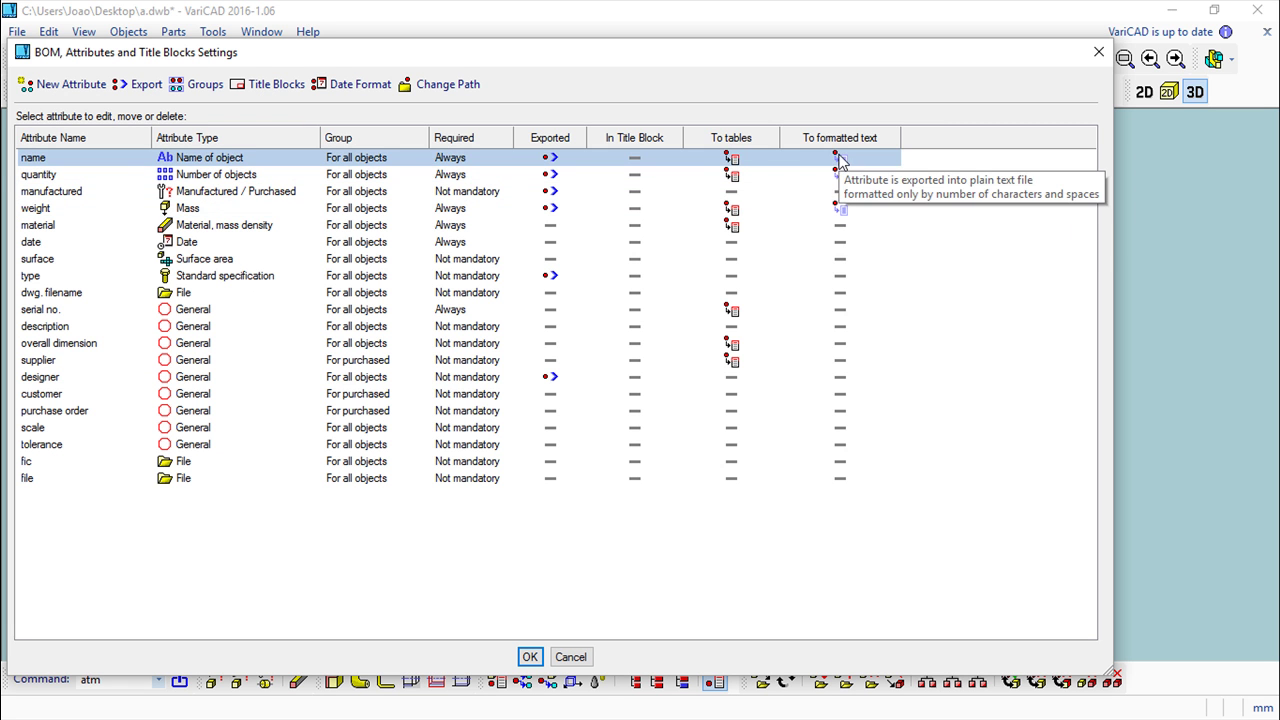
click(1097, 55)
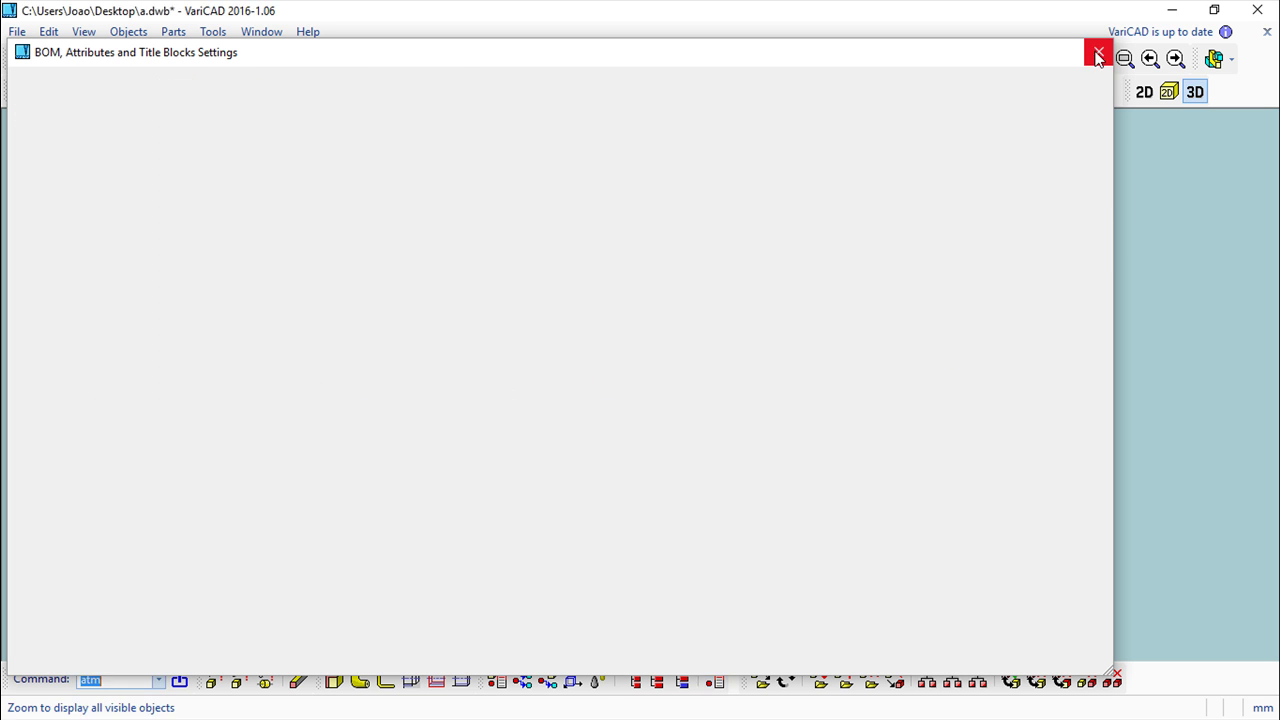
Create the BOM of the bolted plate assembly at basic level.
click(128, 31)
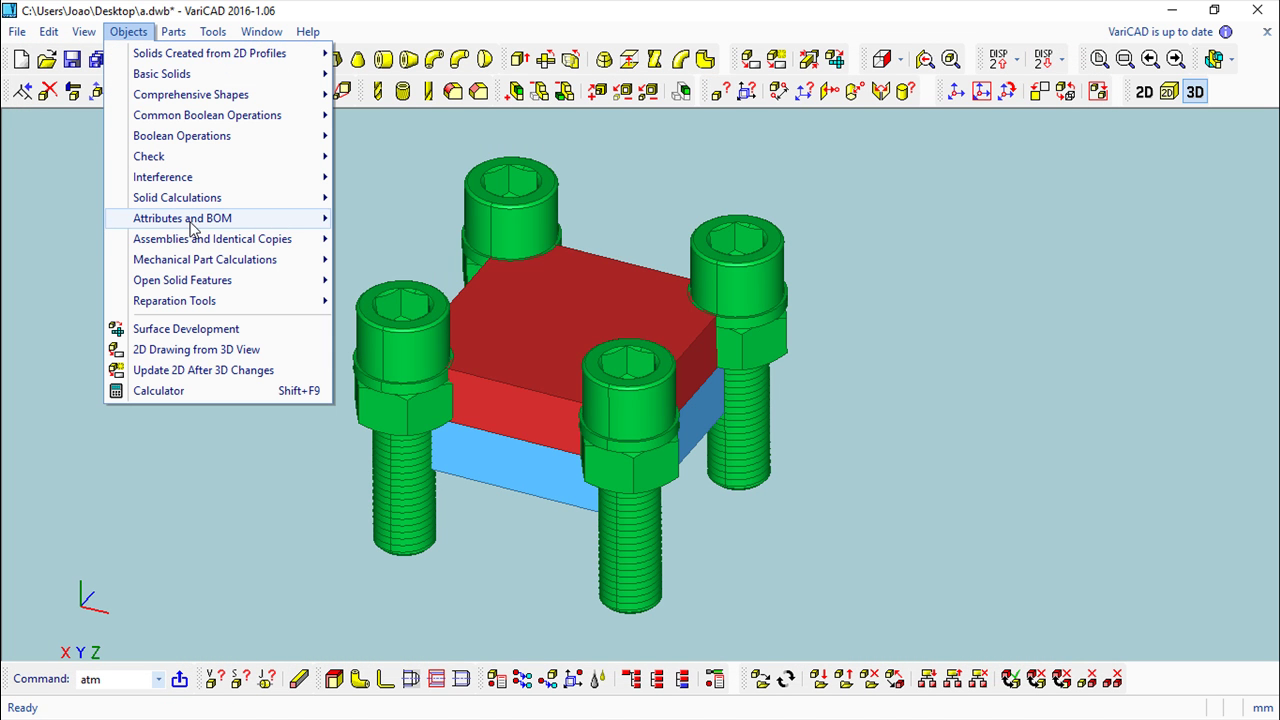
mouse_move(193, 228)
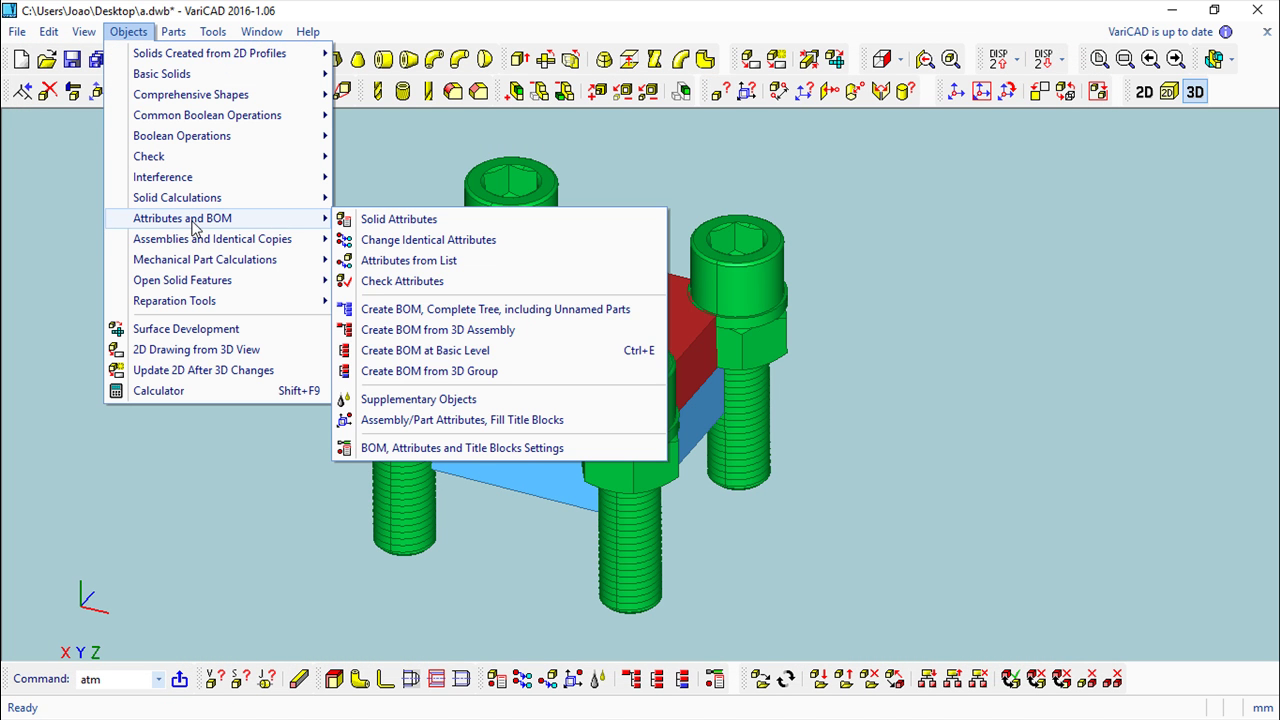
click(464, 352)
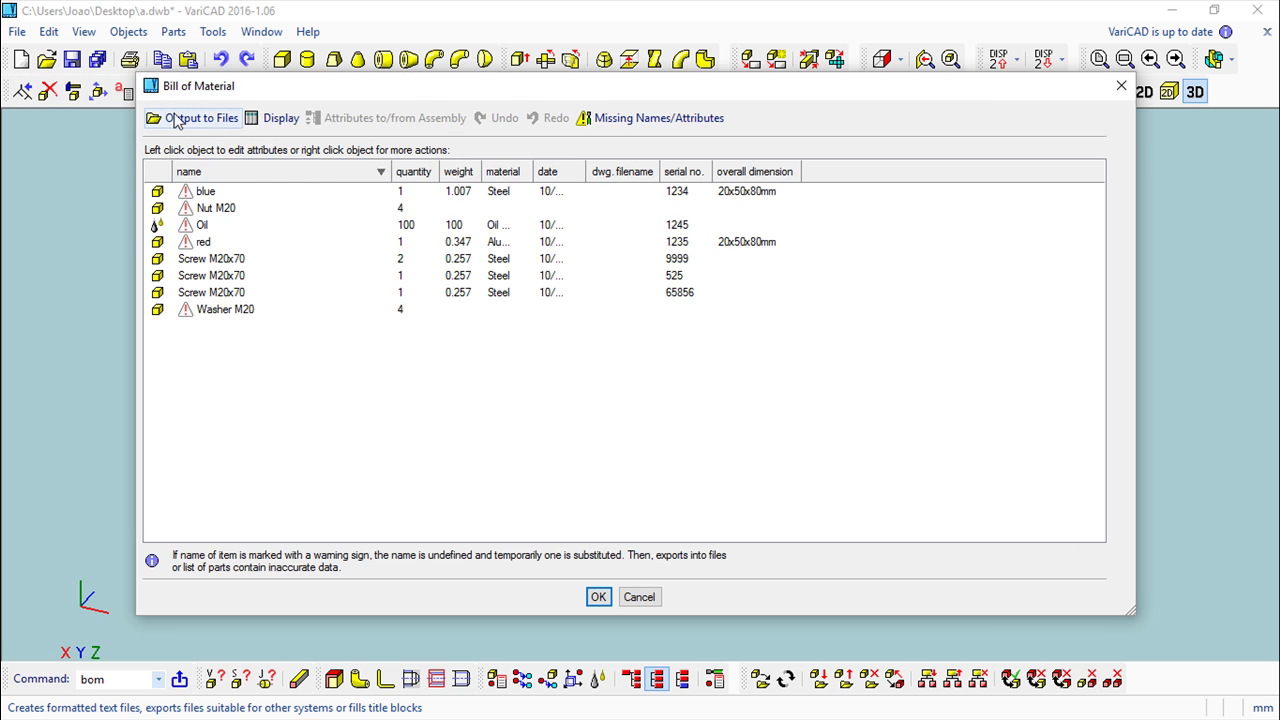
Try to insert the list of parts in the 2D area, running upward from the title block rectangle's upper-left corner.
click(176, 119)
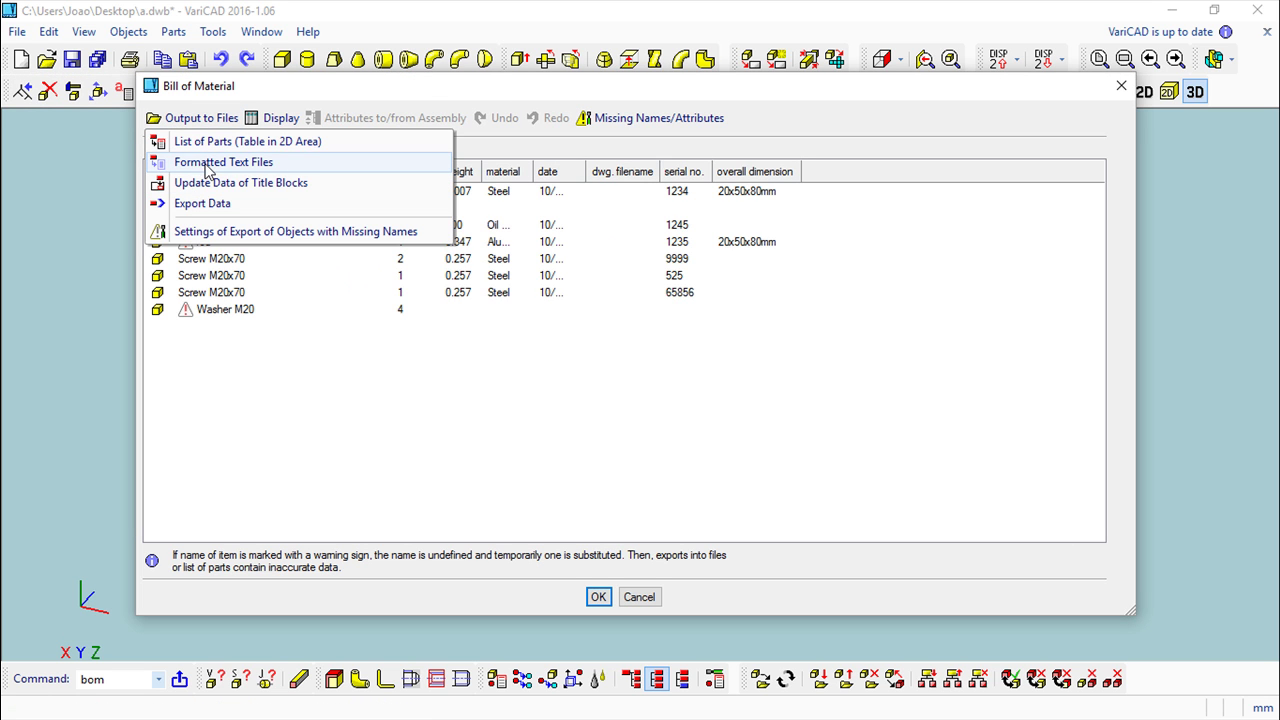
click(208, 142)
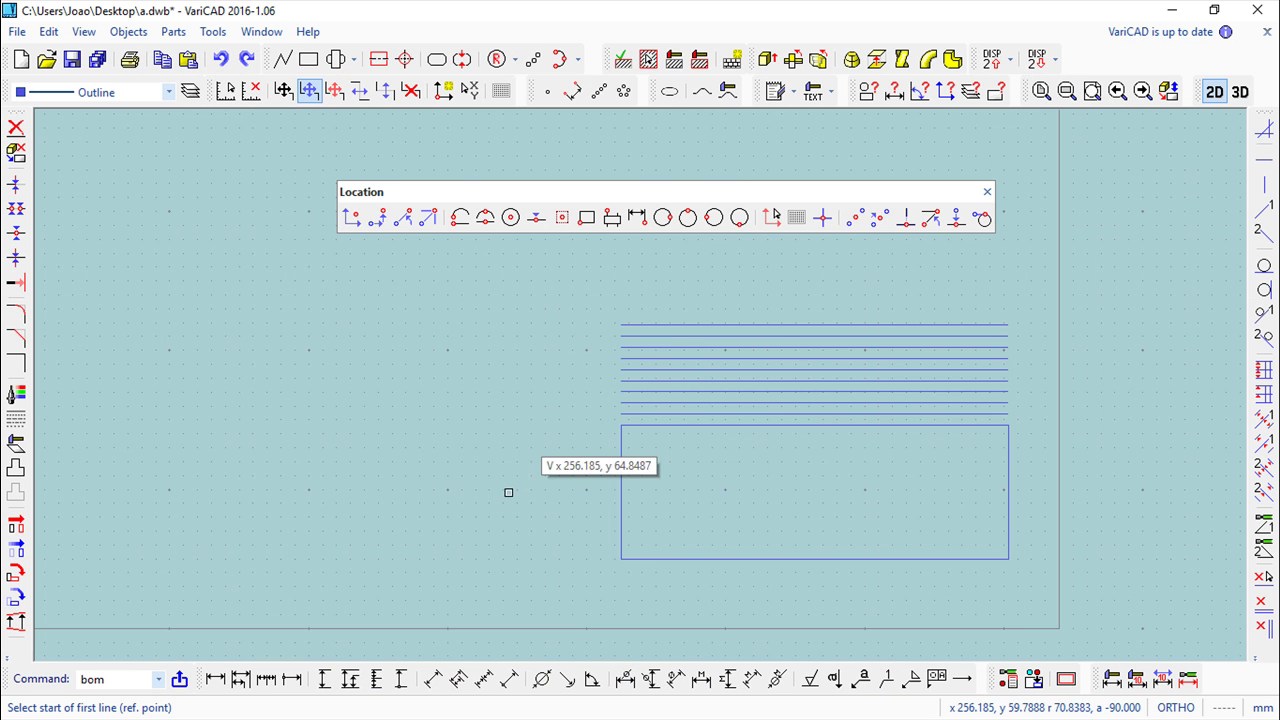
click(623, 426)
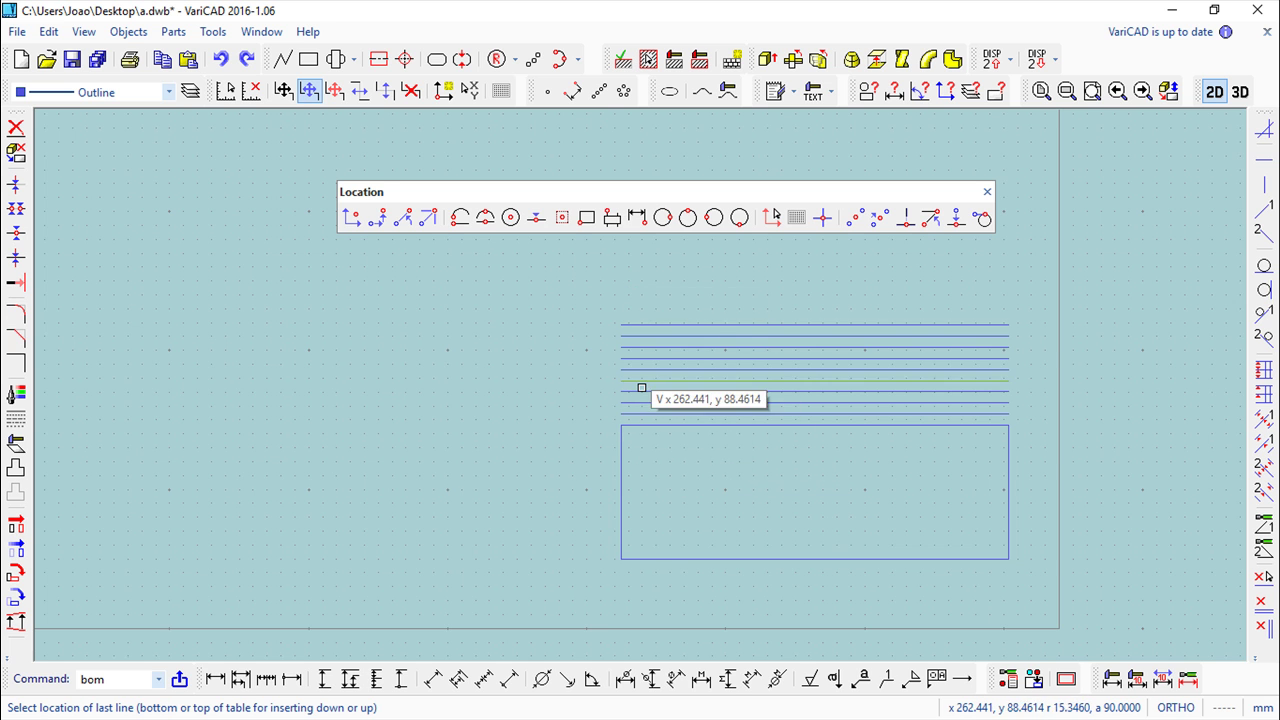
click(633, 257)
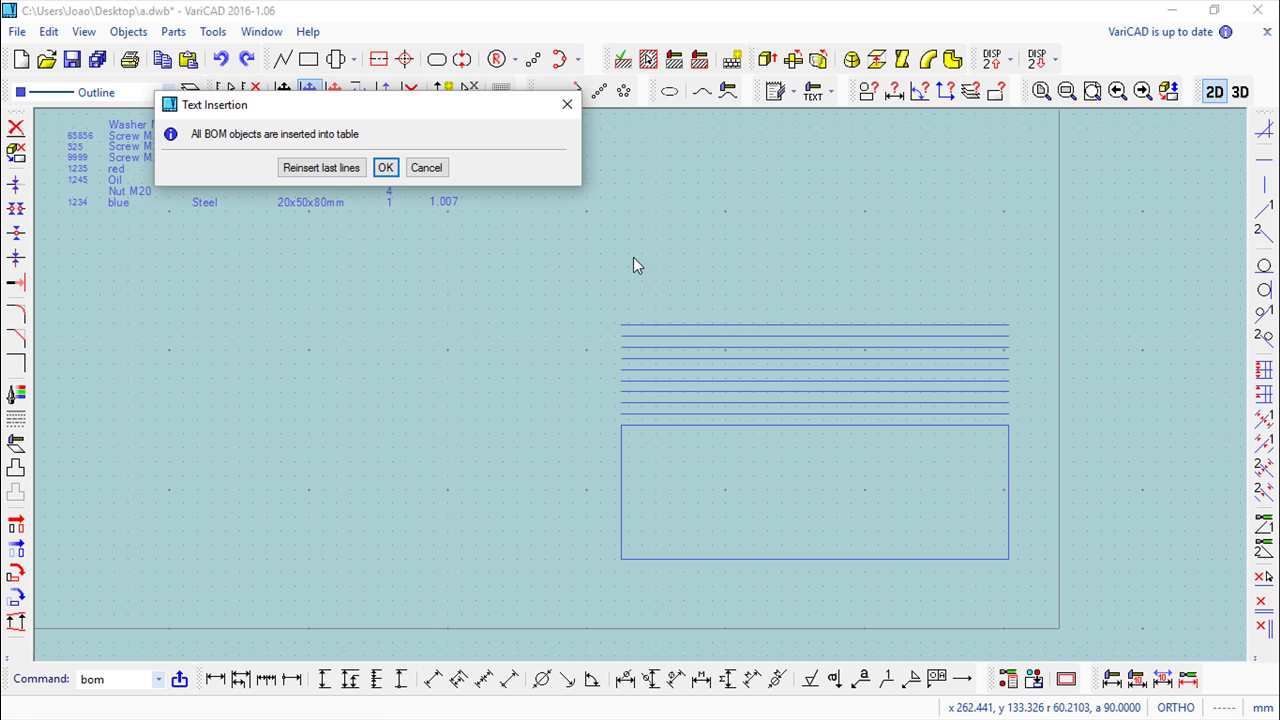
drag(439, 107, 766, 201)
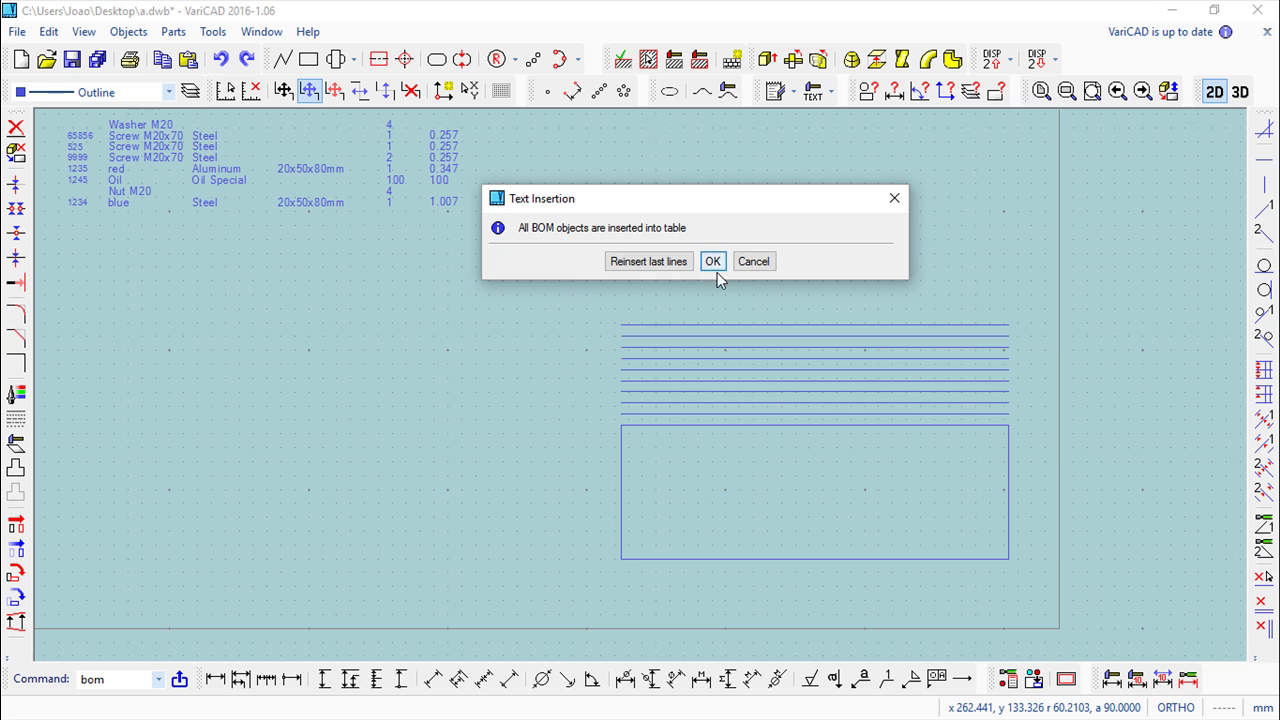
click(749, 266)
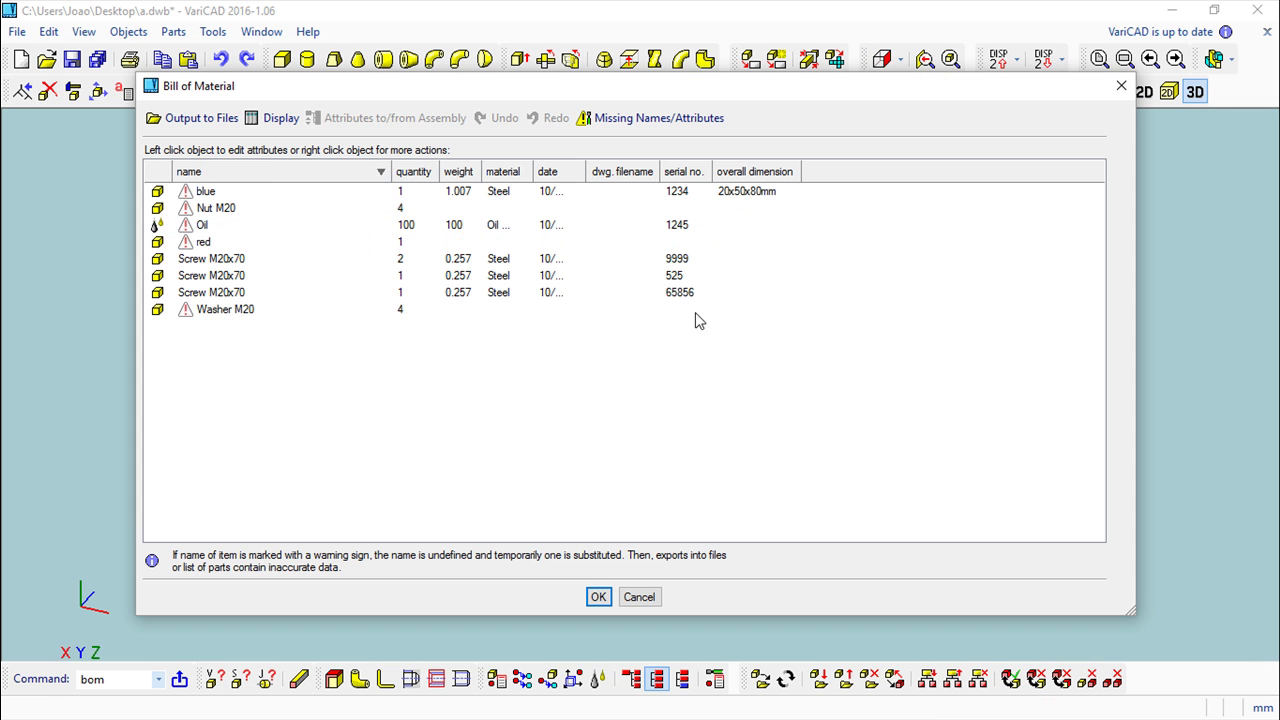
Insert the list of parts in the 2D area, running upward from the title block rectangle's lower-right corner.
click(195, 118)
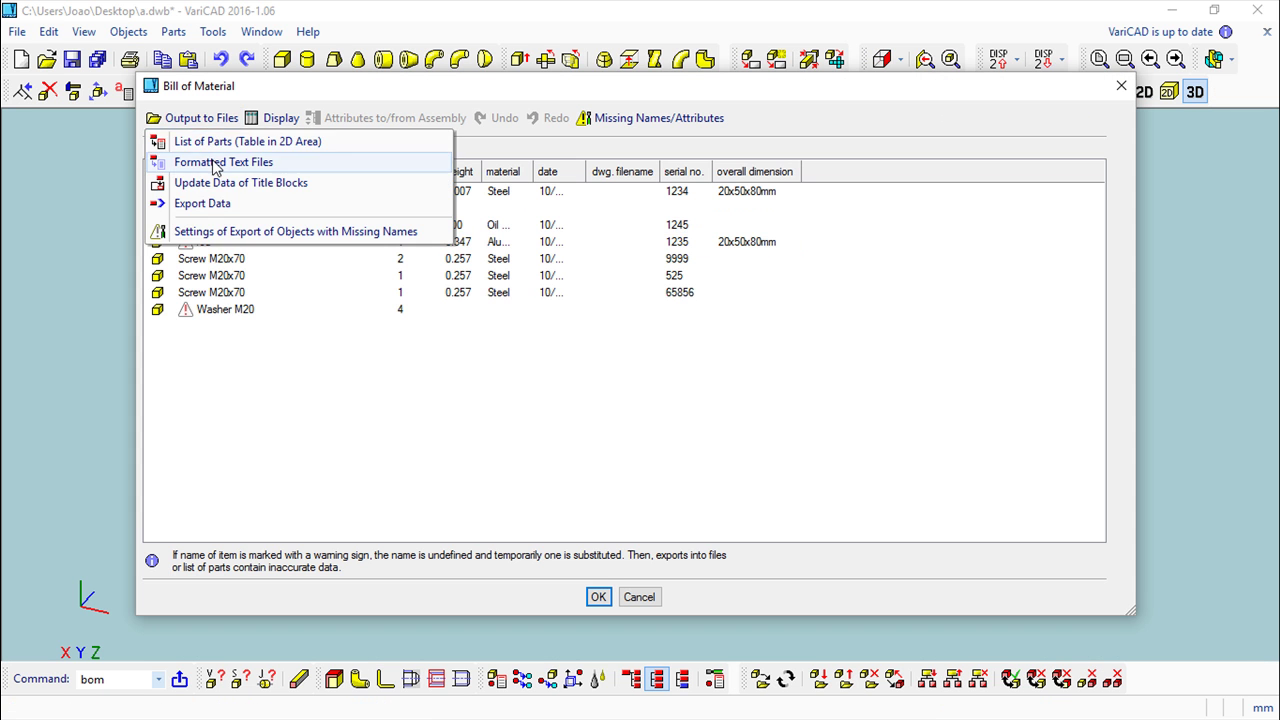
click(215, 143)
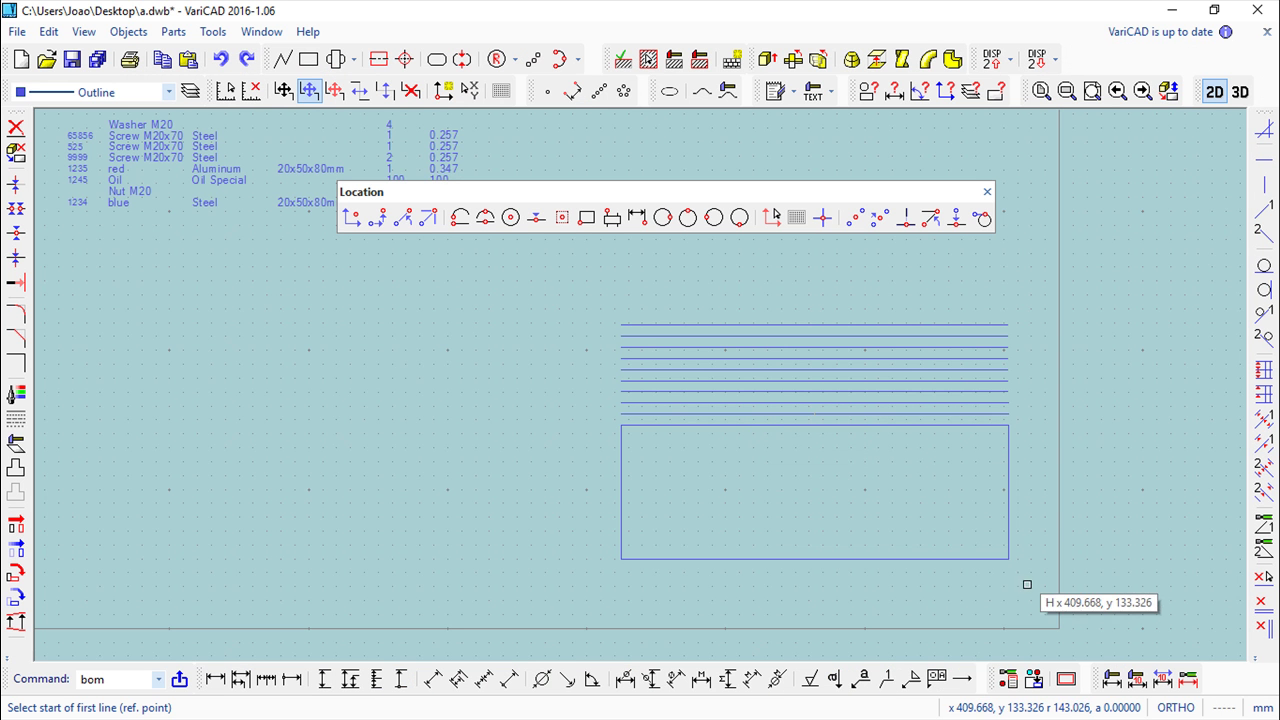
click(1008, 558)
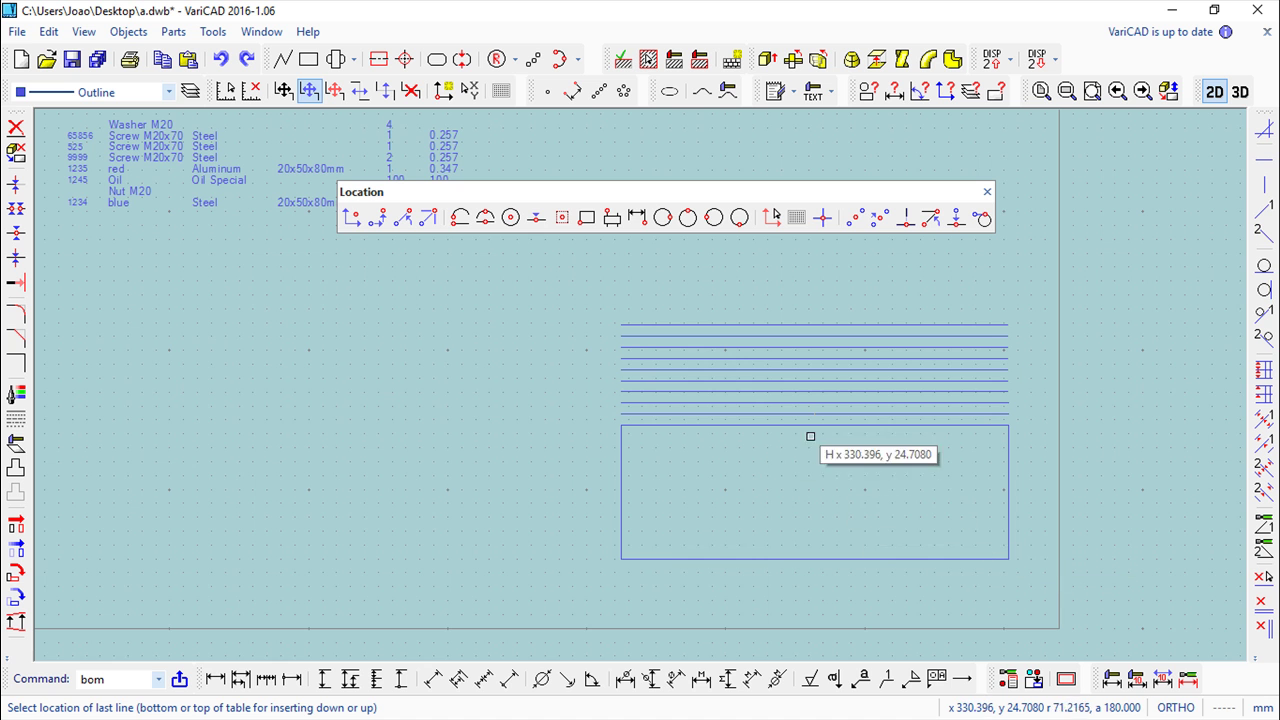
click(831, 261)
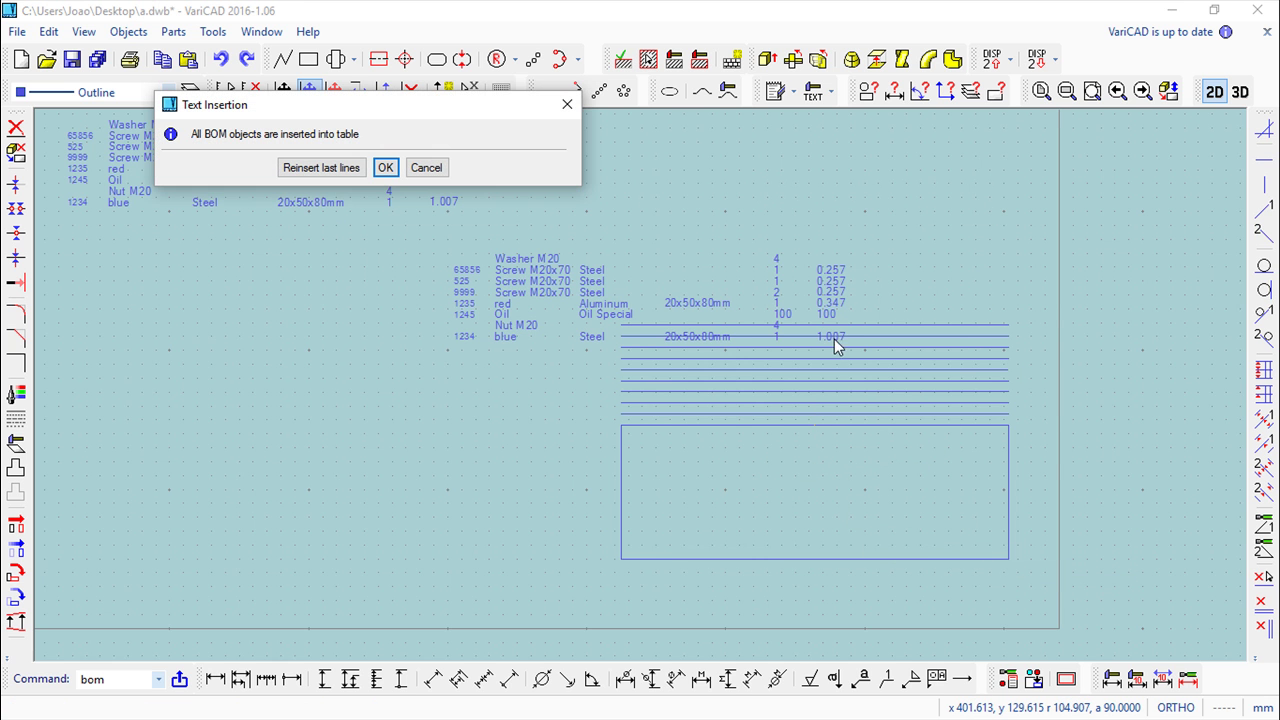
click(386, 167)
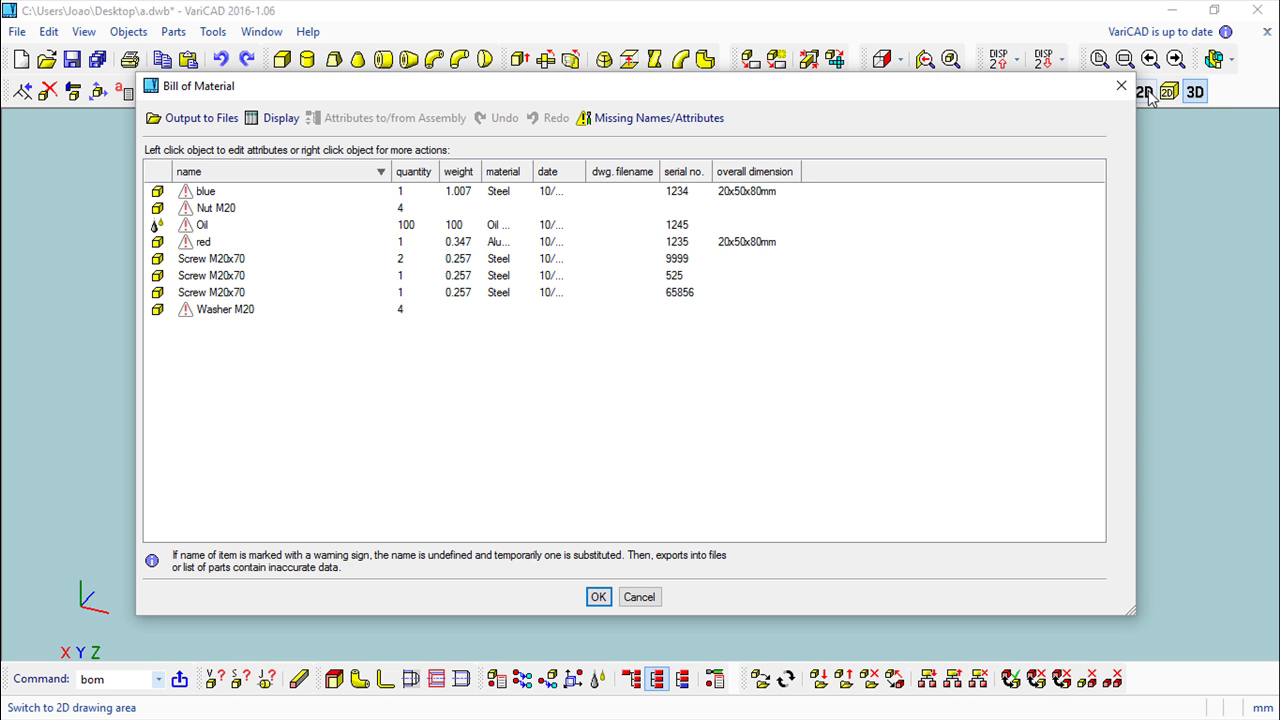
Switch to the 2D drawing and examine where both inserted lists of parts sit relative to the title block table.
click(1145, 92)
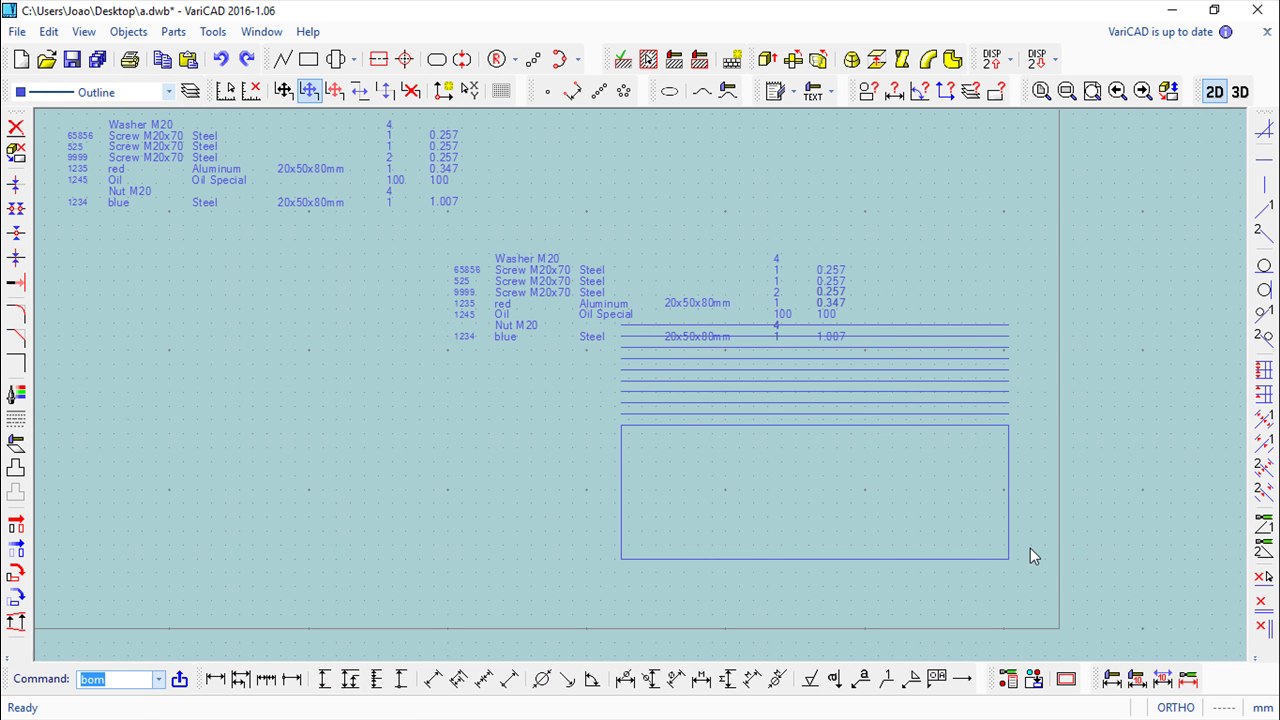
mouse_move(417, 306)
middle_down()
mouse_move(771, 434)
mouse_move(735, 490)
middle_up()
scroll(734, 483, up, 3)
middle_drag(580, 429, 748, 466)
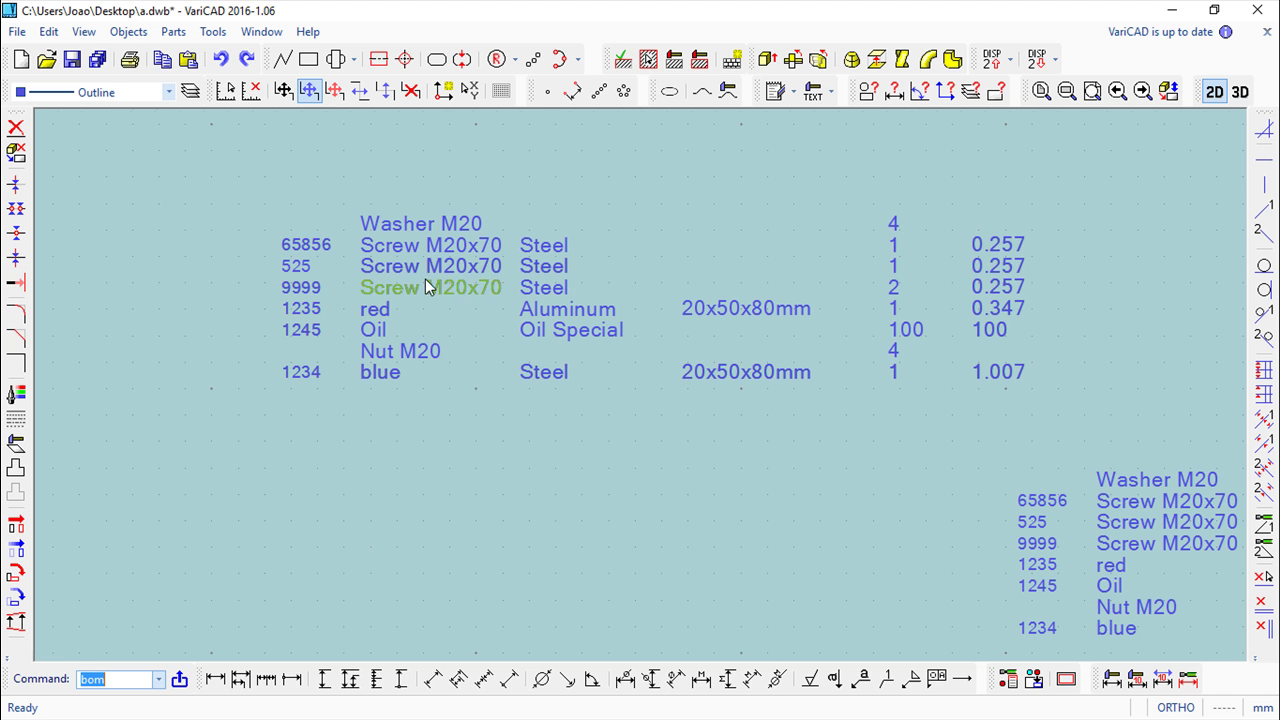
scroll(421, 280, down, 3)
middle_drag(570, 320, 245, 248)
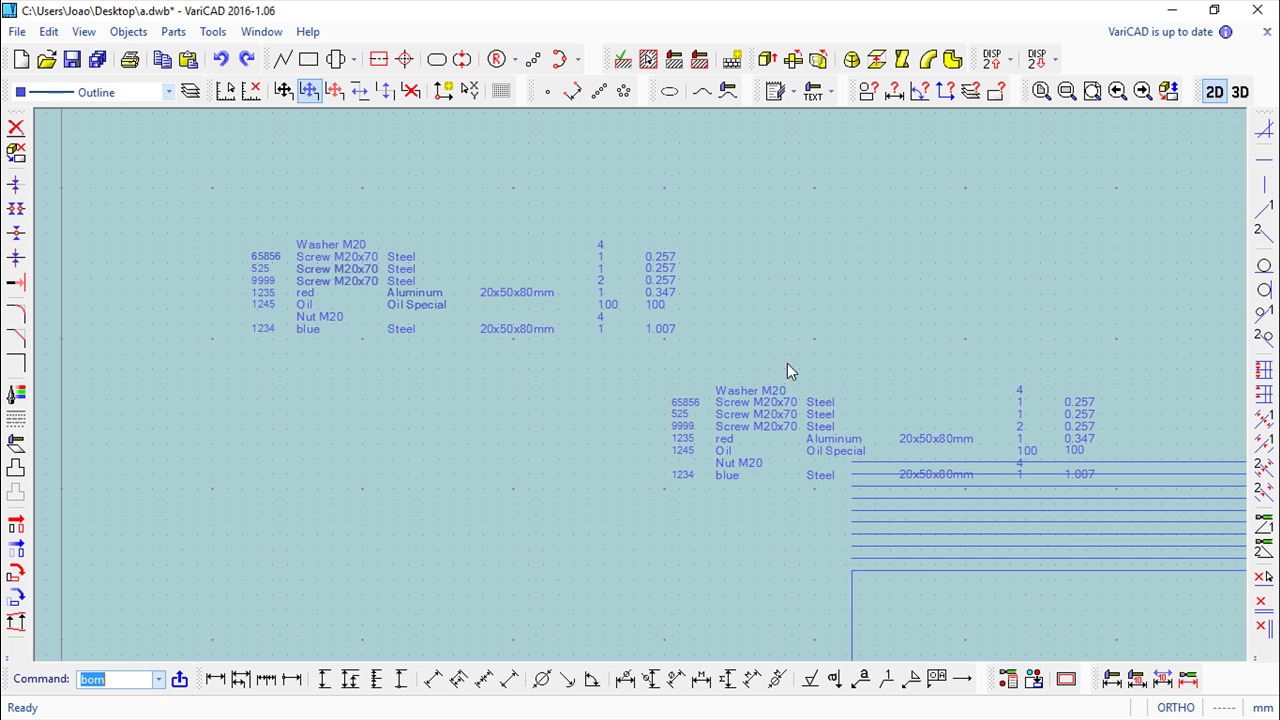
middle_drag(607, 382, 476, 298)
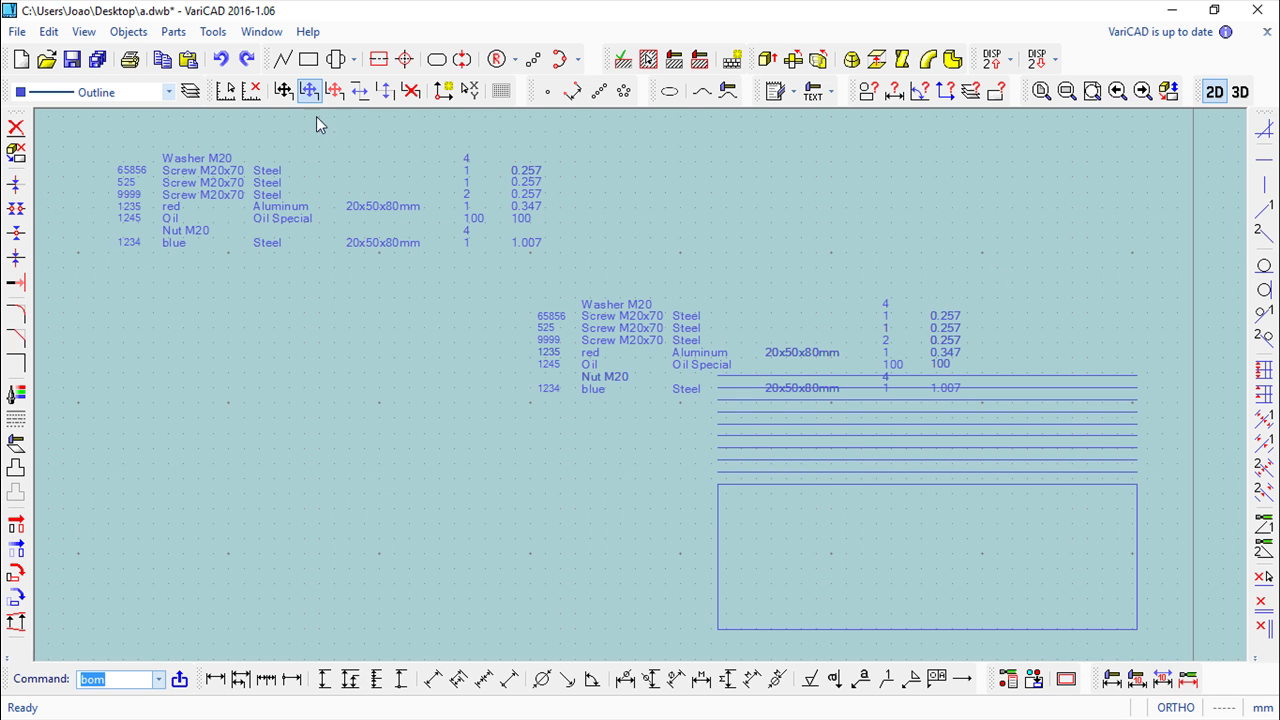
Return to the 3D area, open the BOM, attributes and title blocks settings, and examine the attribute list.
click(1240, 92)
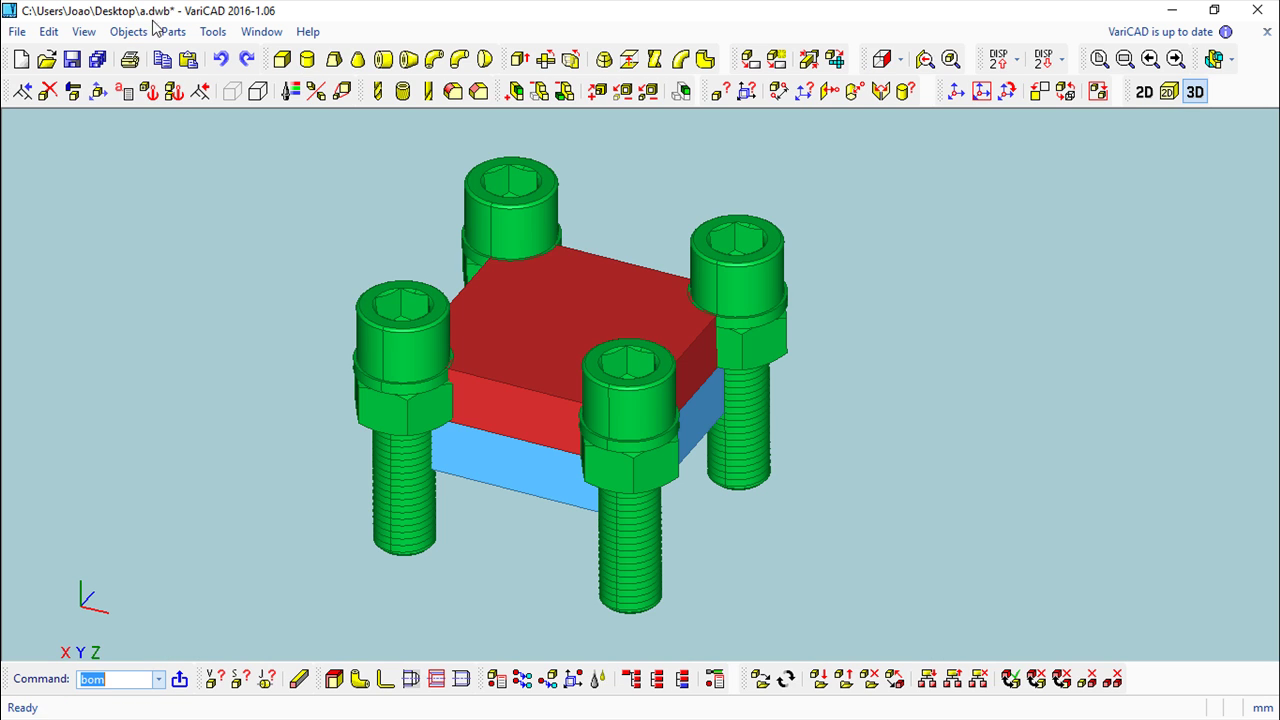
click(130, 32)
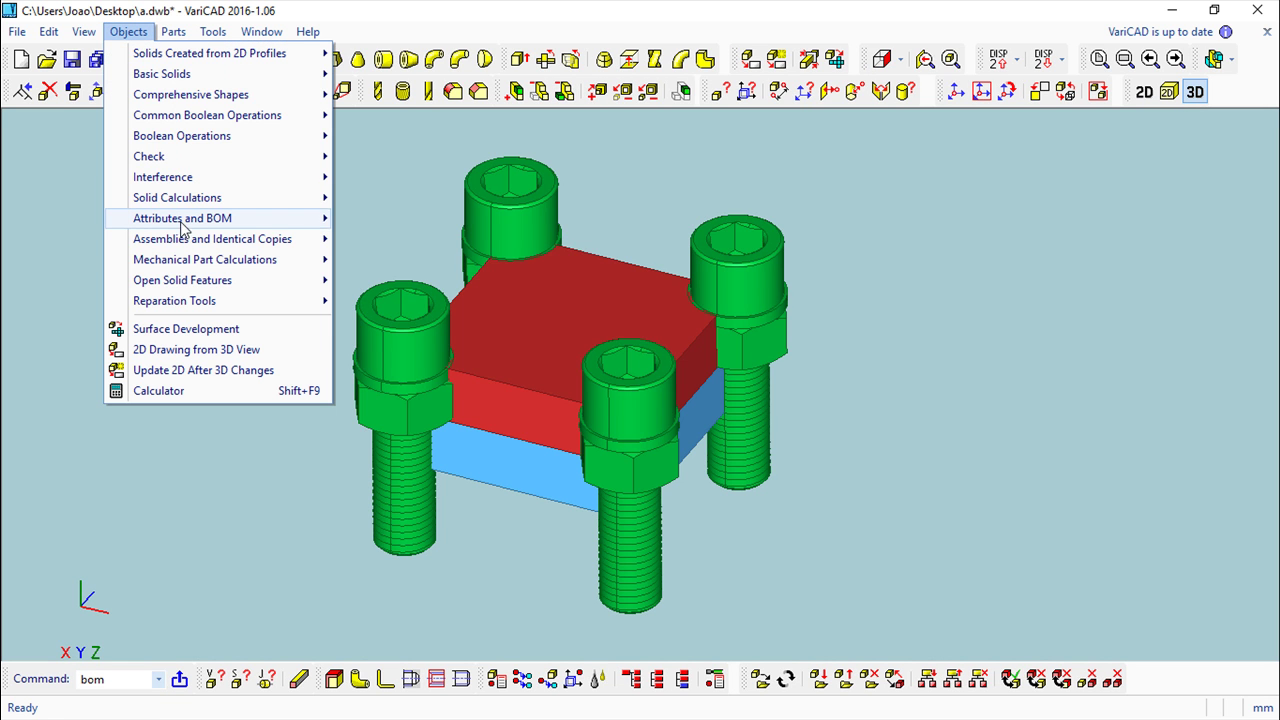
mouse_move(185, 225)
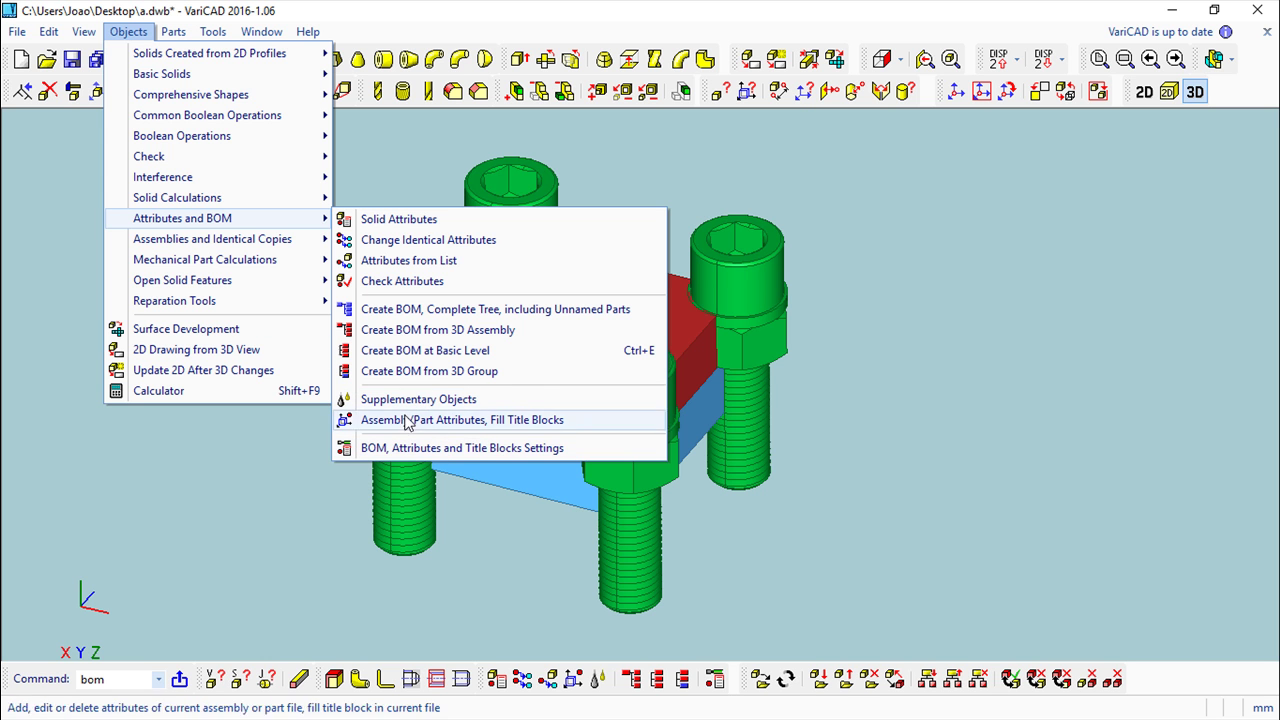
mouse_move(201, 248)
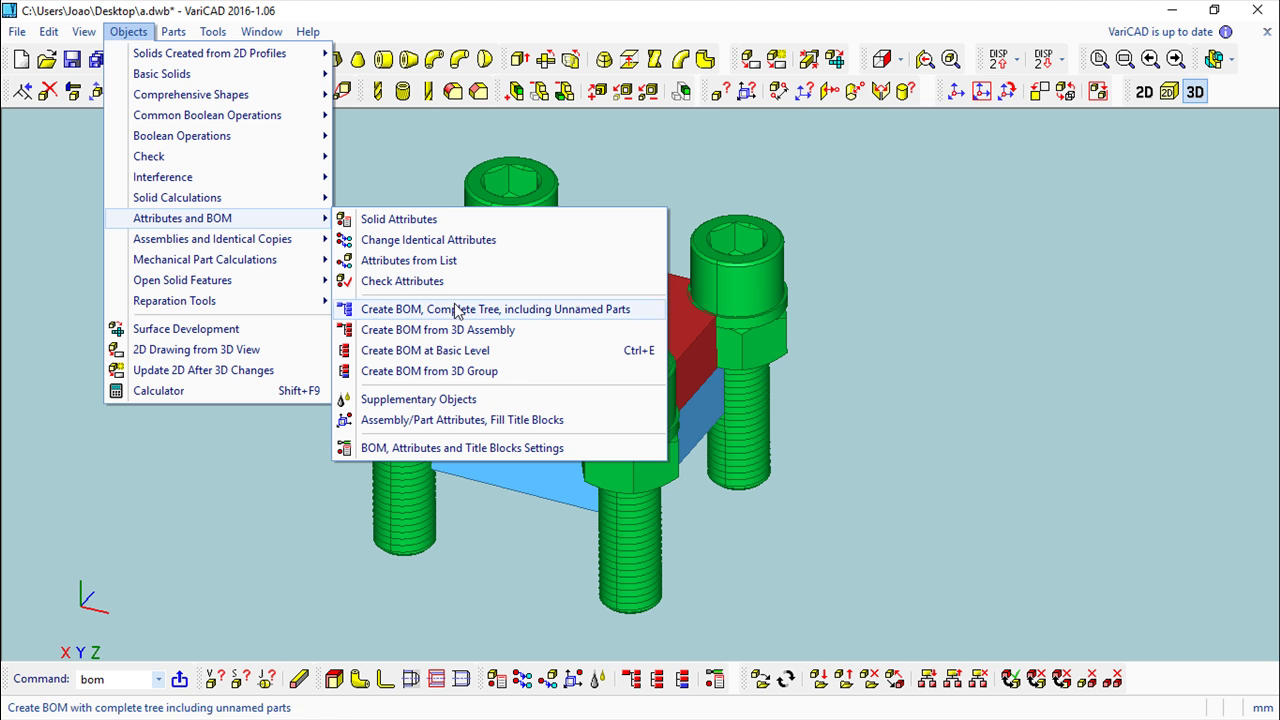
click(463, 448)
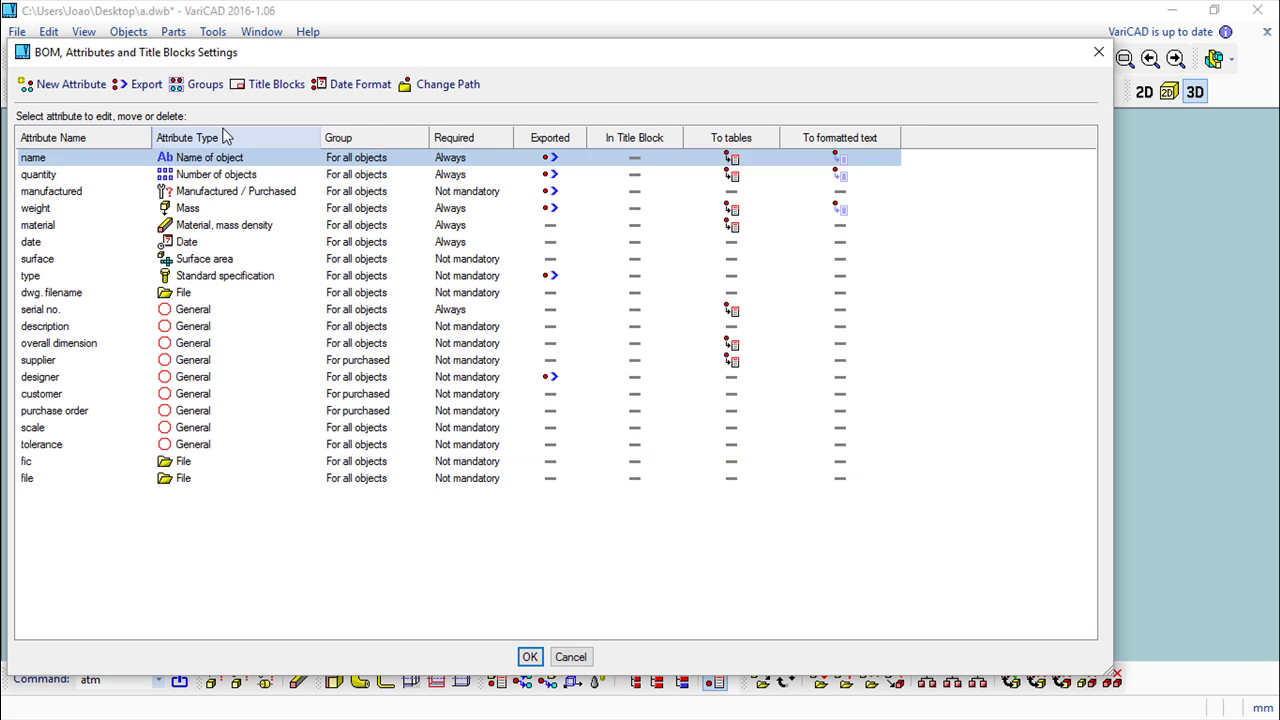
drag(235, 52, 432, 47)
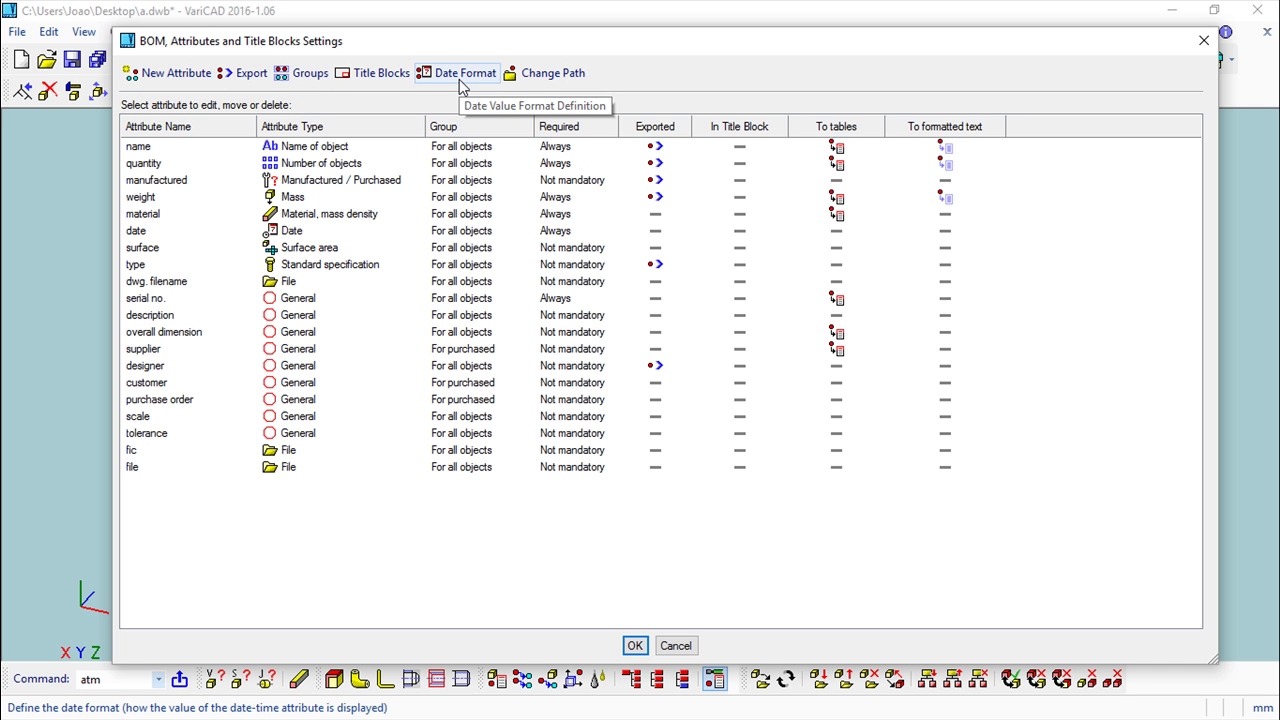
drag(444, 48, 418, 40)
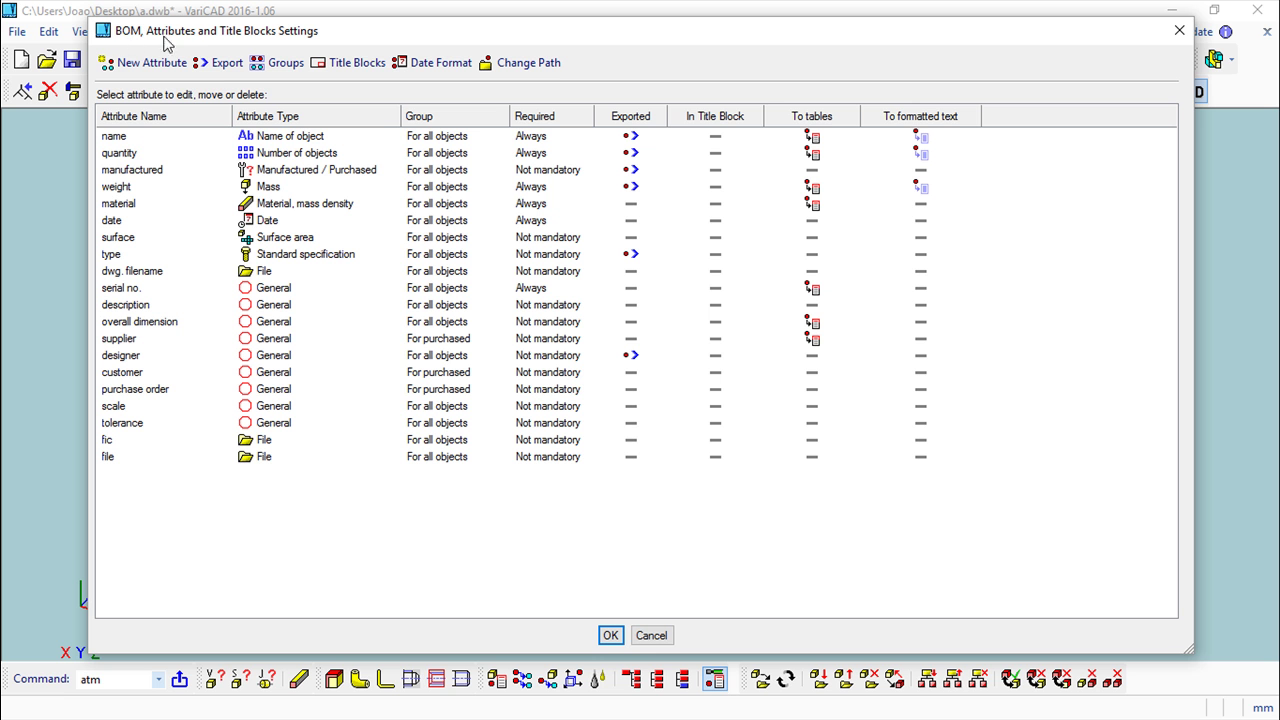
Review the attributes export properties, including delimiter, header record, text encoding and file format, and close them without applying changes.
click(222, 63)
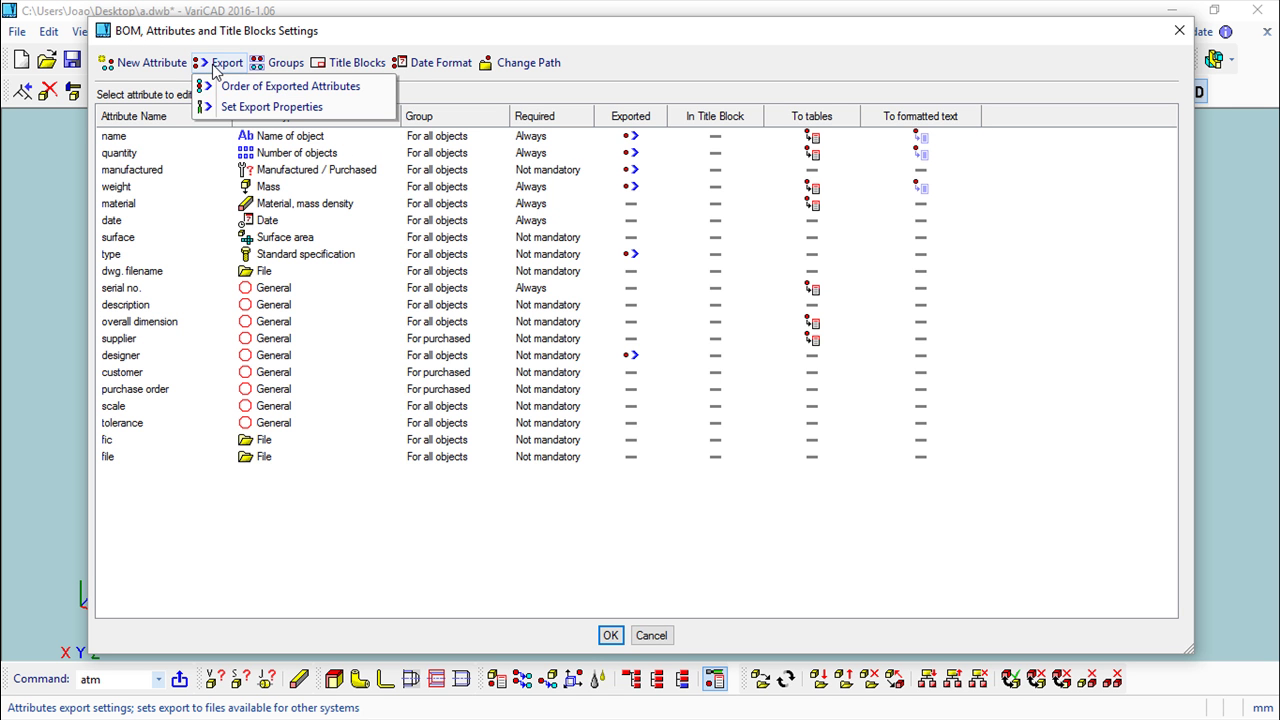
click(285, 110)
drag(317, 55, 533, 247)
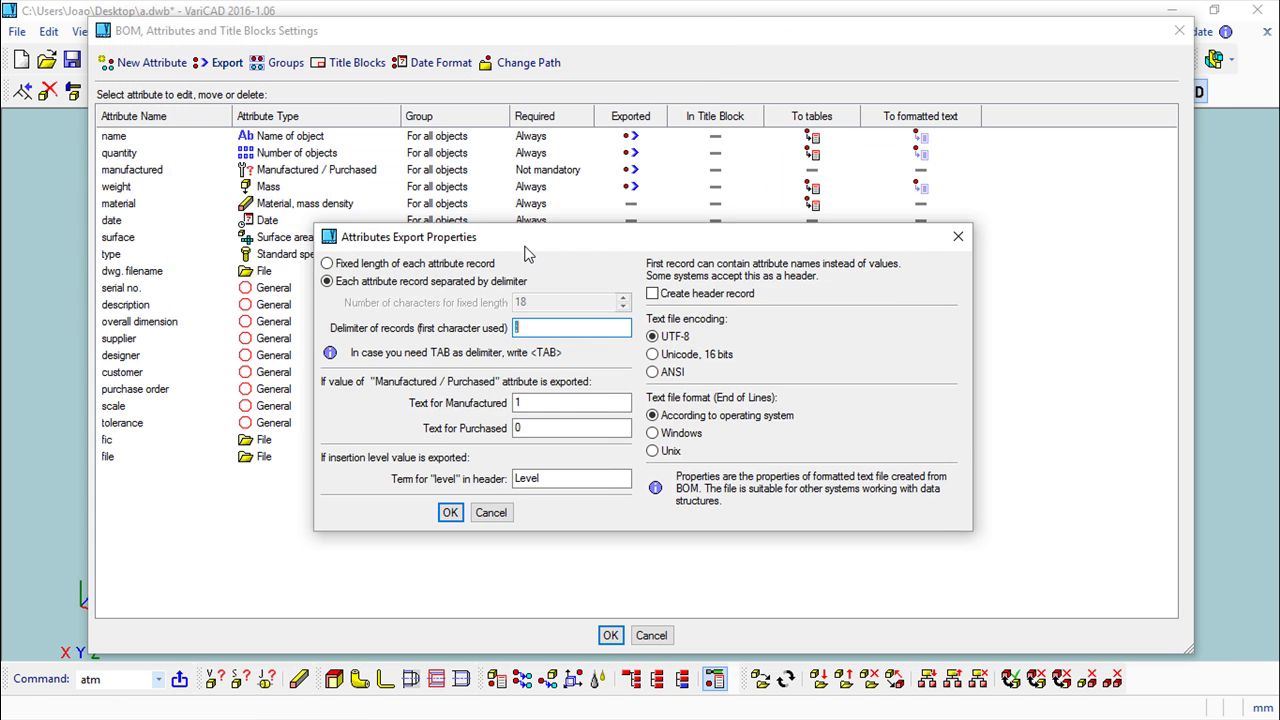
click(578, 332)
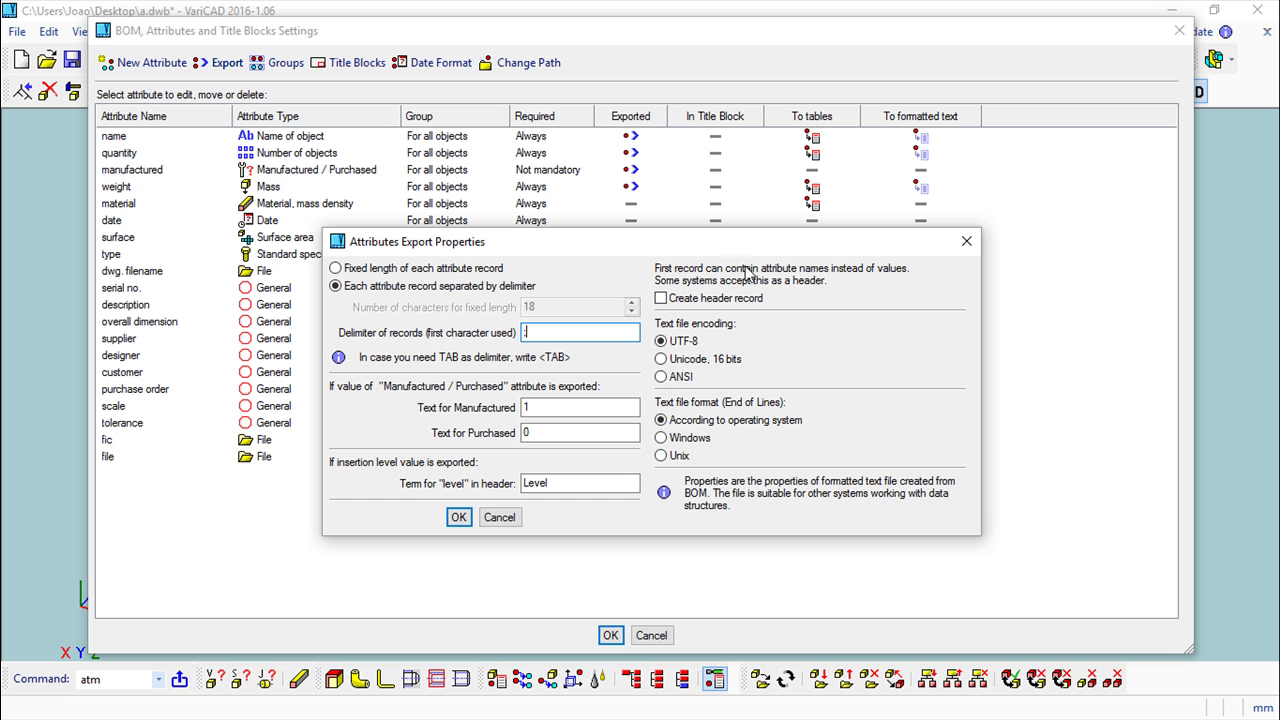
click(499, 517)
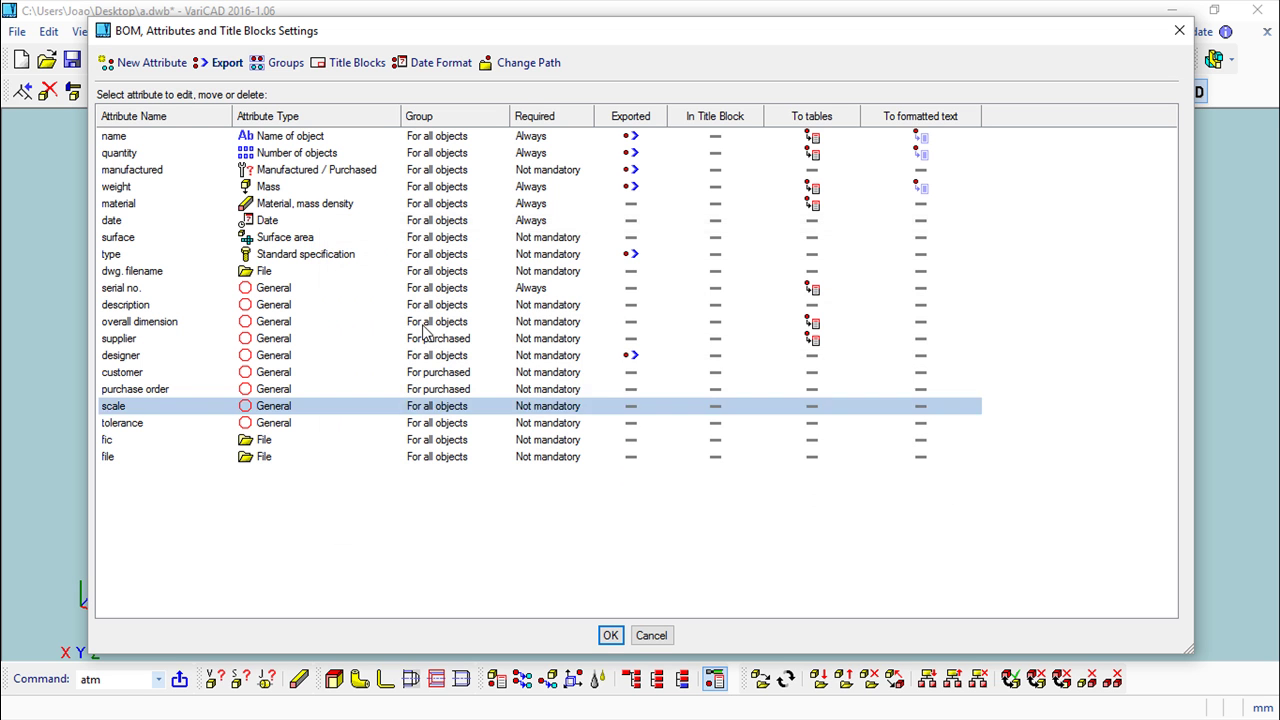
Try moving the name attribute directly below Insertion Level in the export order, and close the settings without saving the changed mask.
click(212, 63)
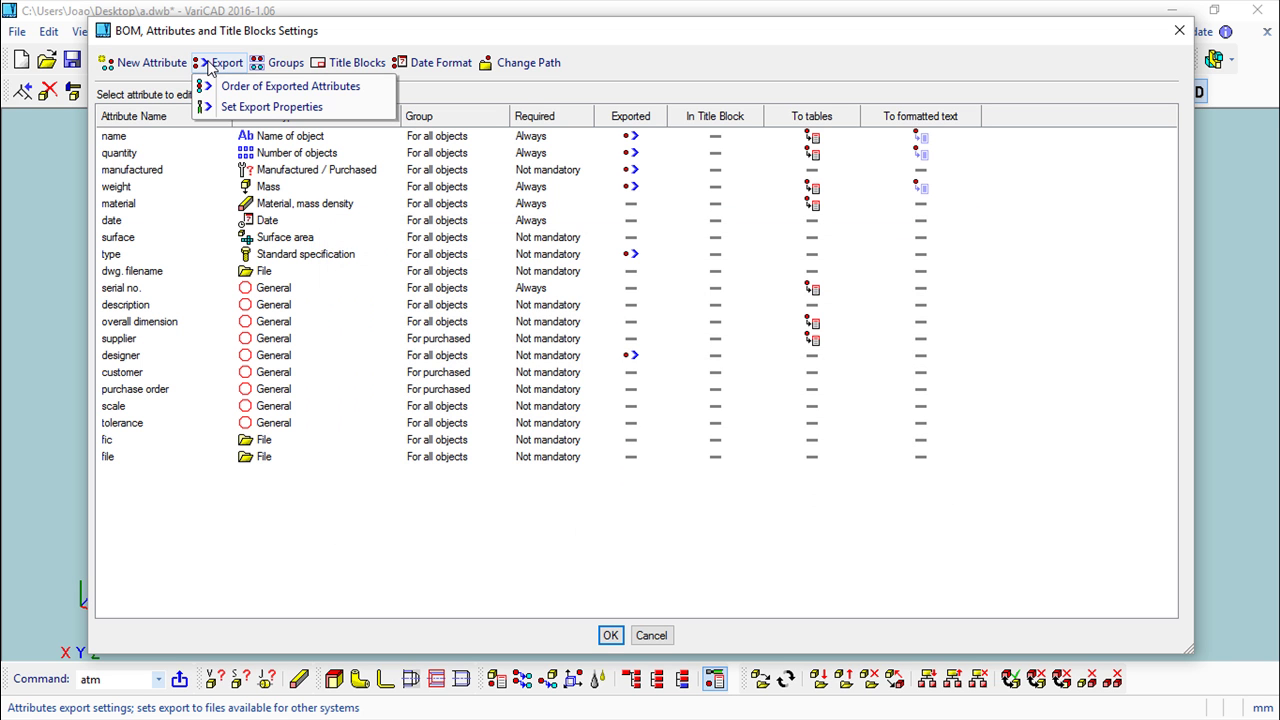
click(285, 90)
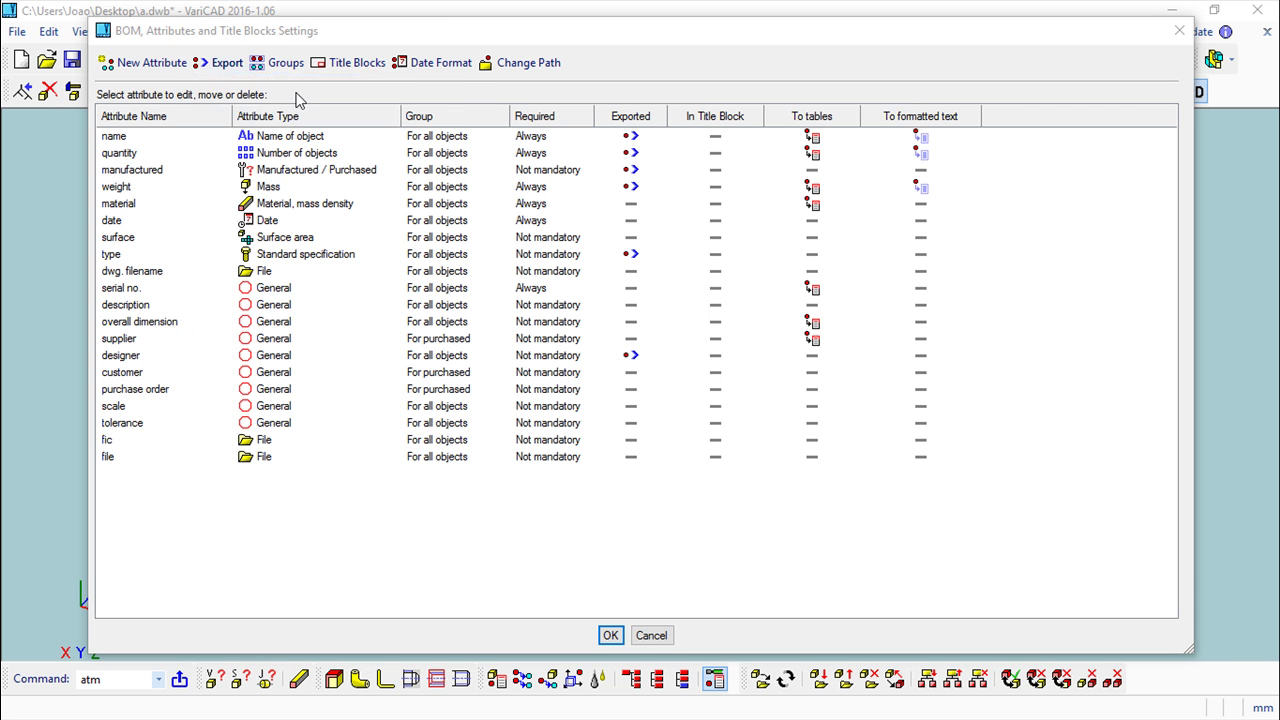
drag(326, 51, 778, 173)
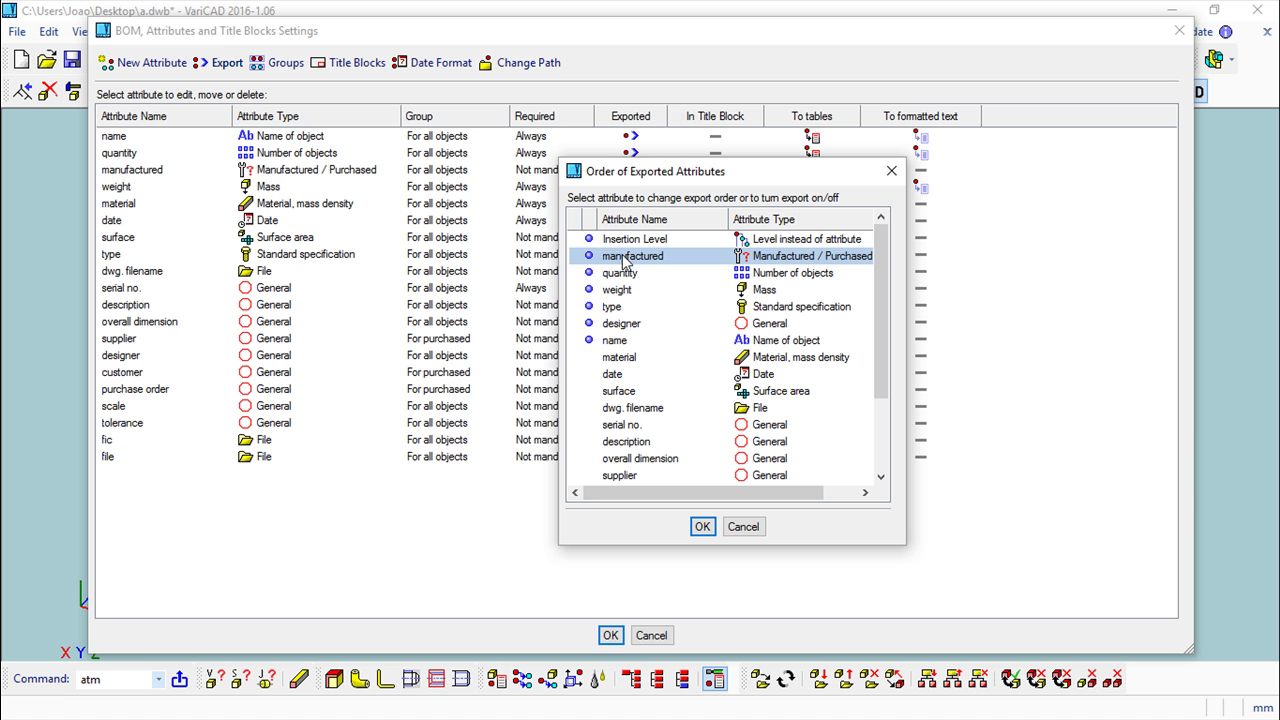
right_click(652, 348)
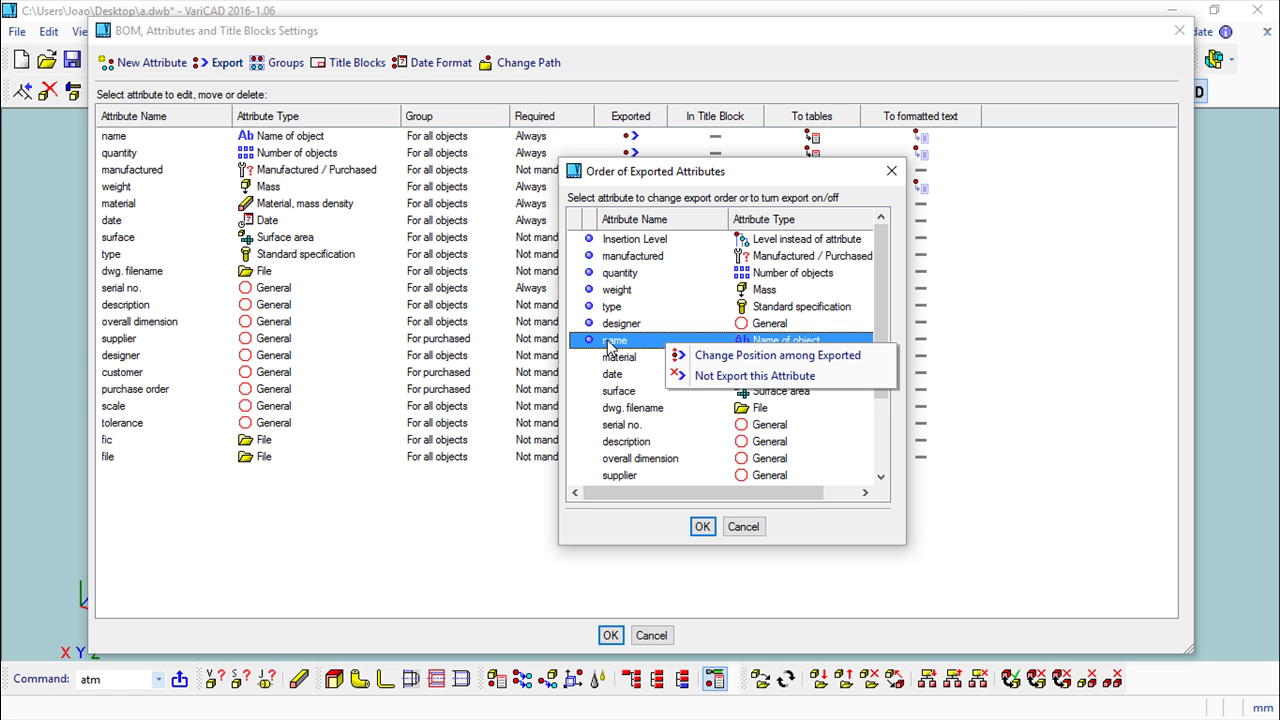
click(745, 355)
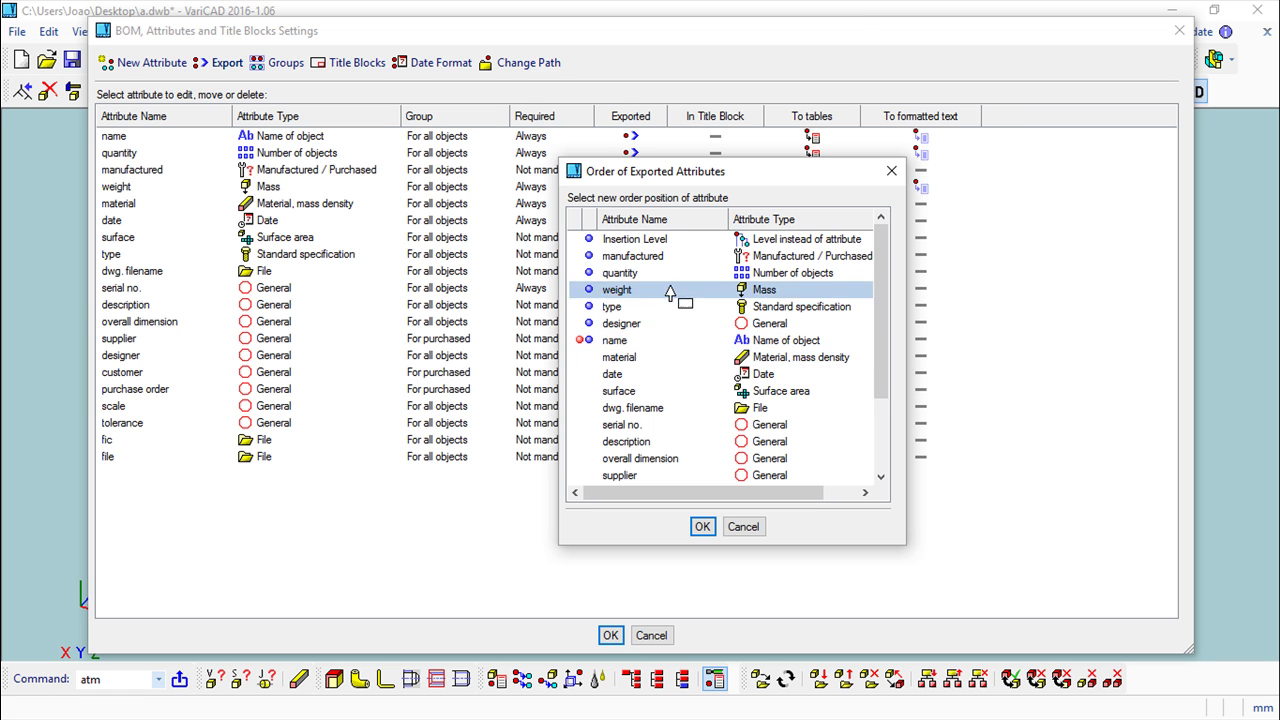
click(644, 247)
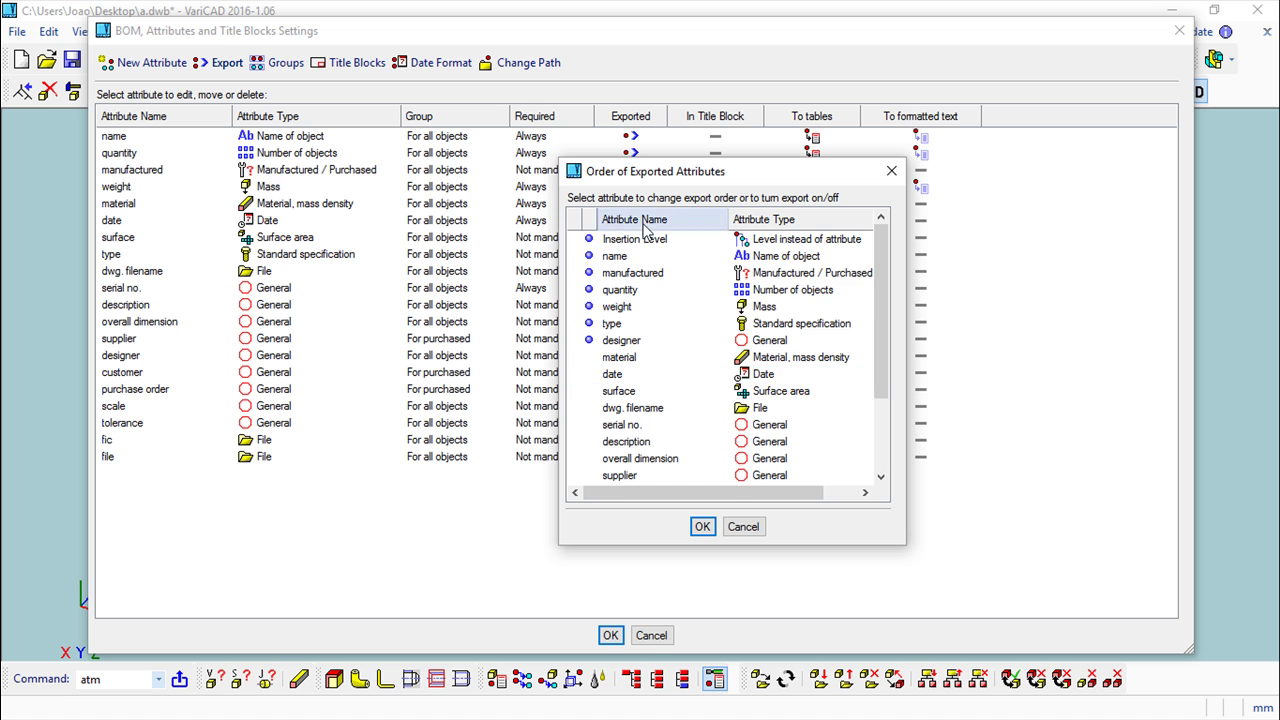
click(702, 527)
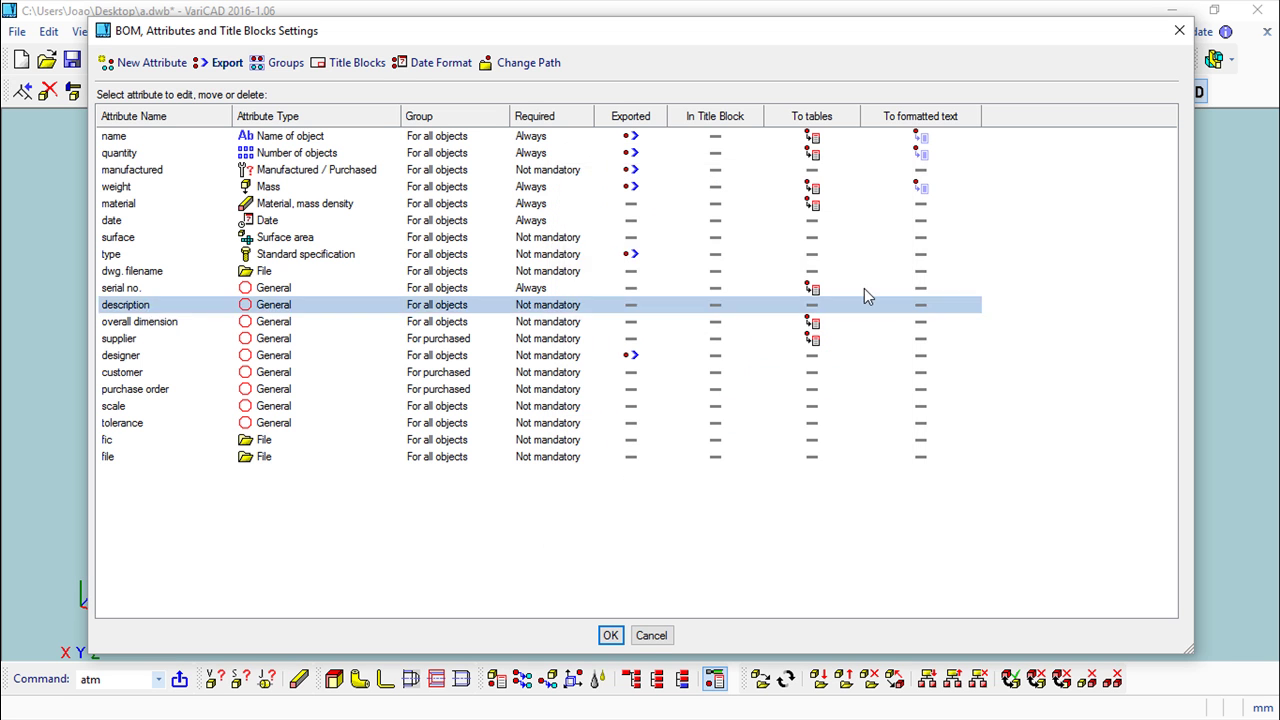
click(1177, 33)
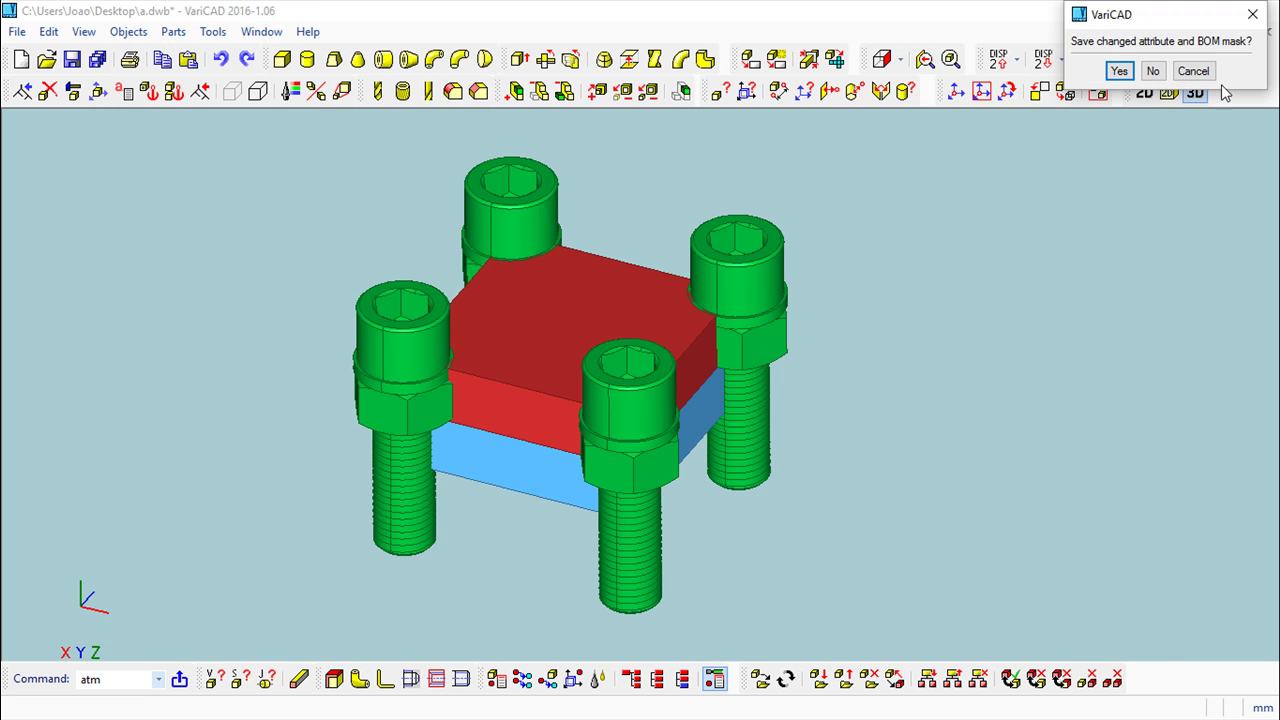
click(1151, 72)
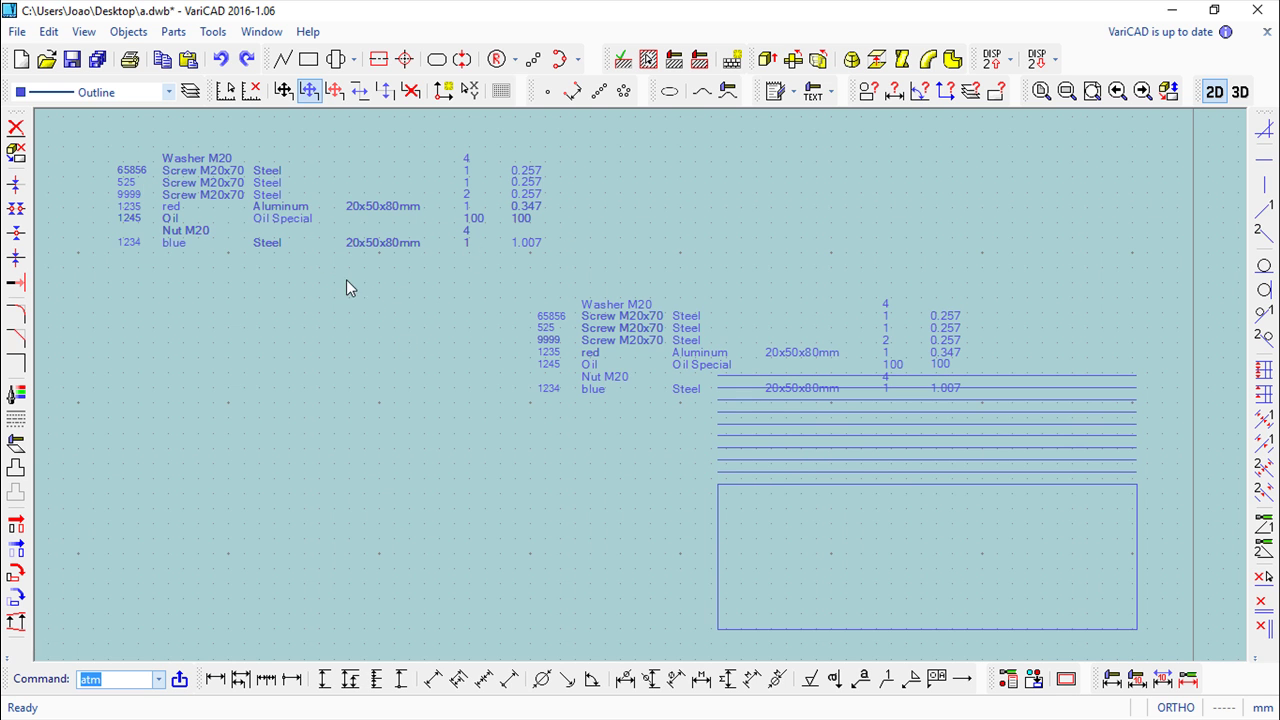
scroll(391, 345, down, 4)
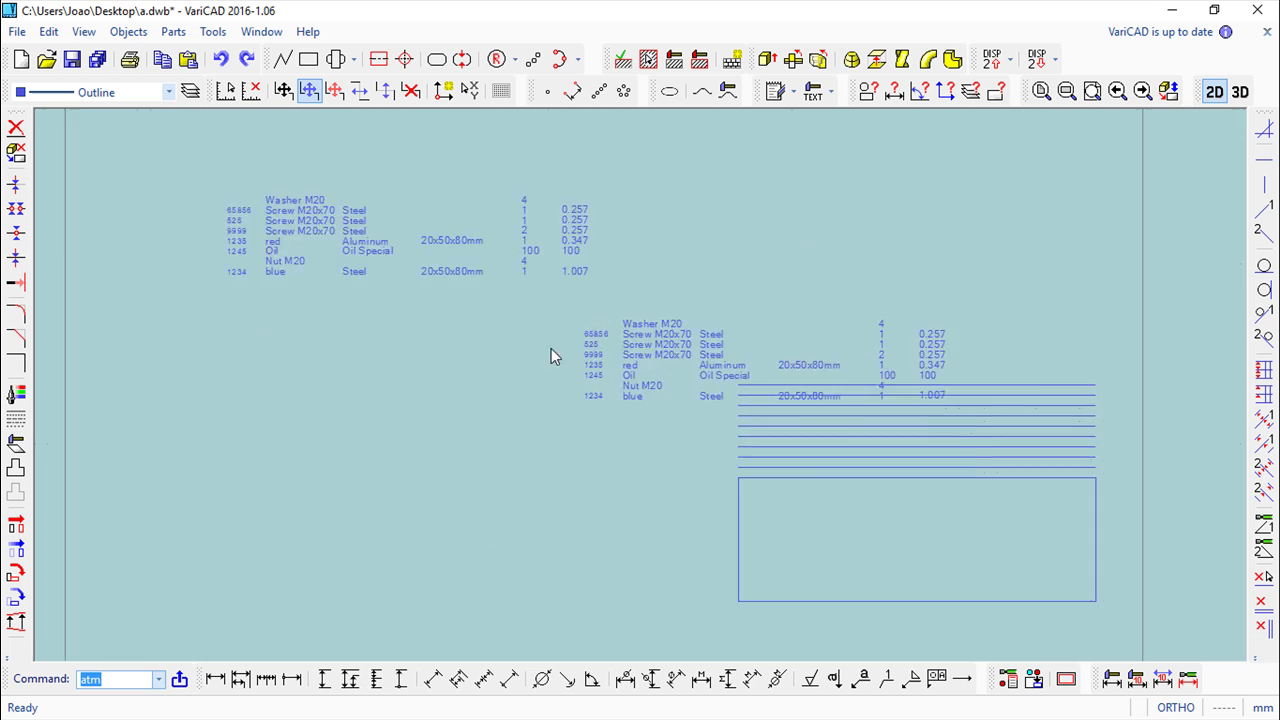
scroll(581, 357, up, 5)
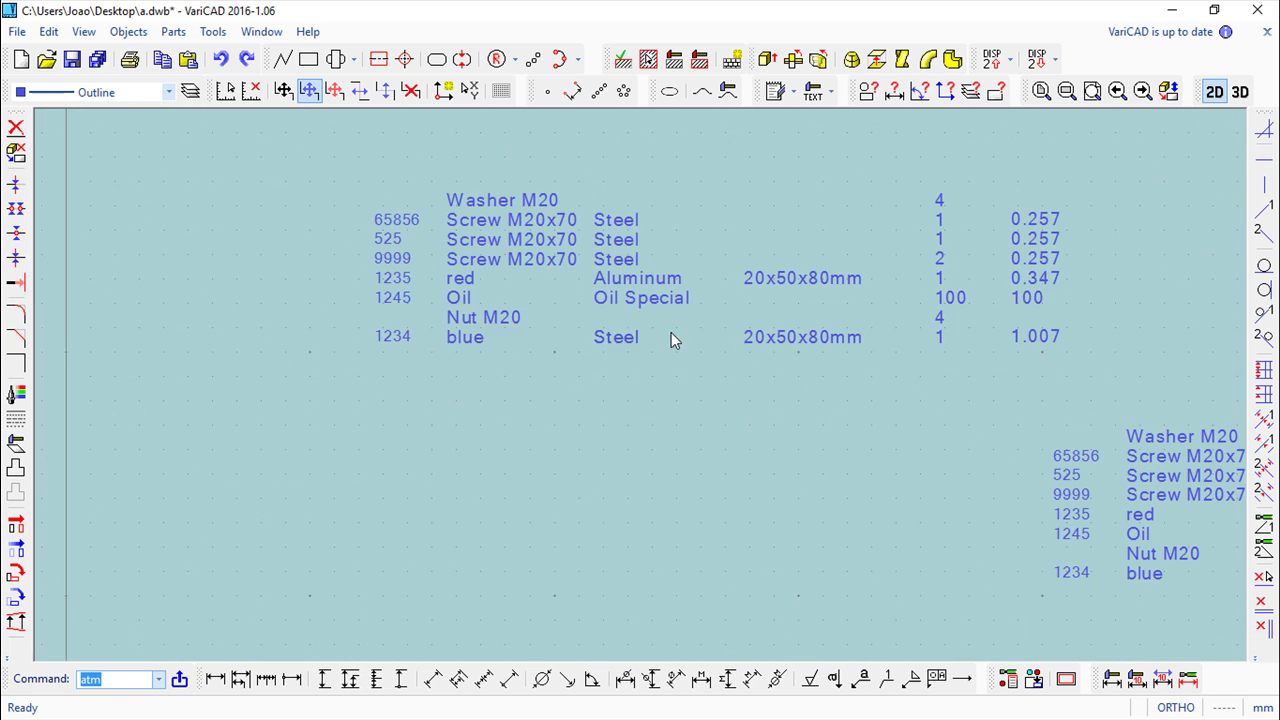
middle_drag(545, 412, 587, 398)
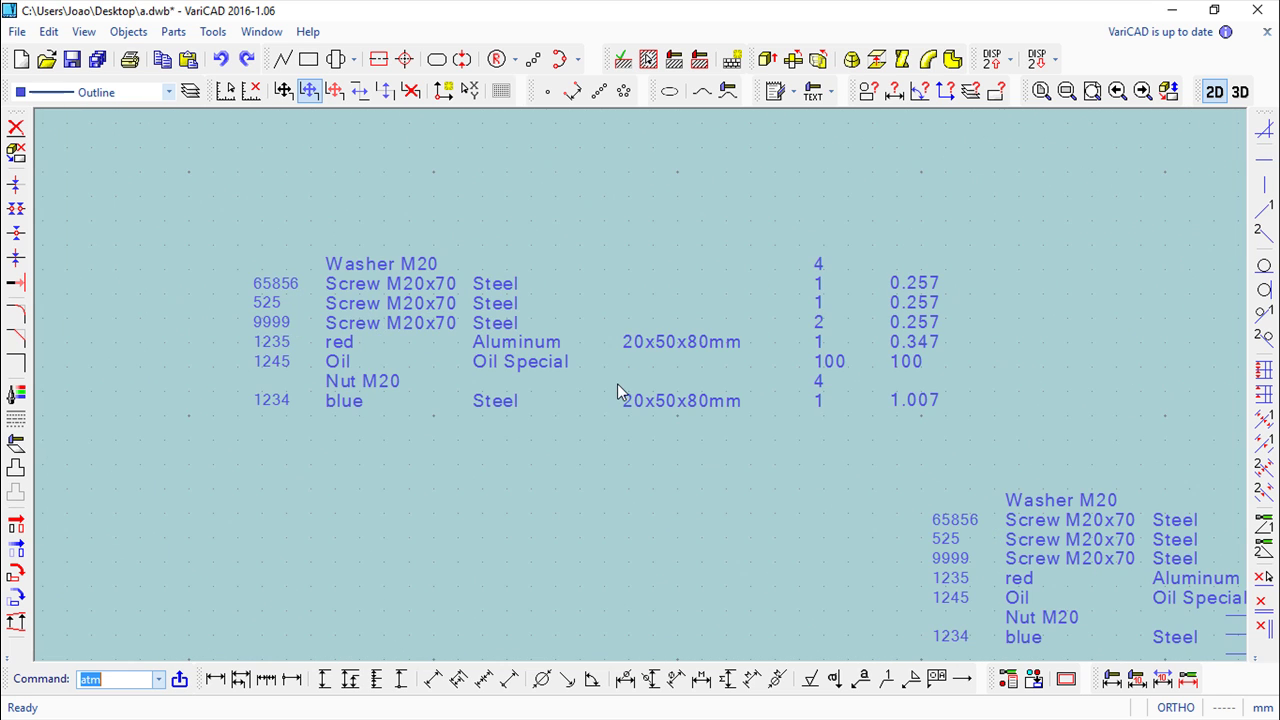